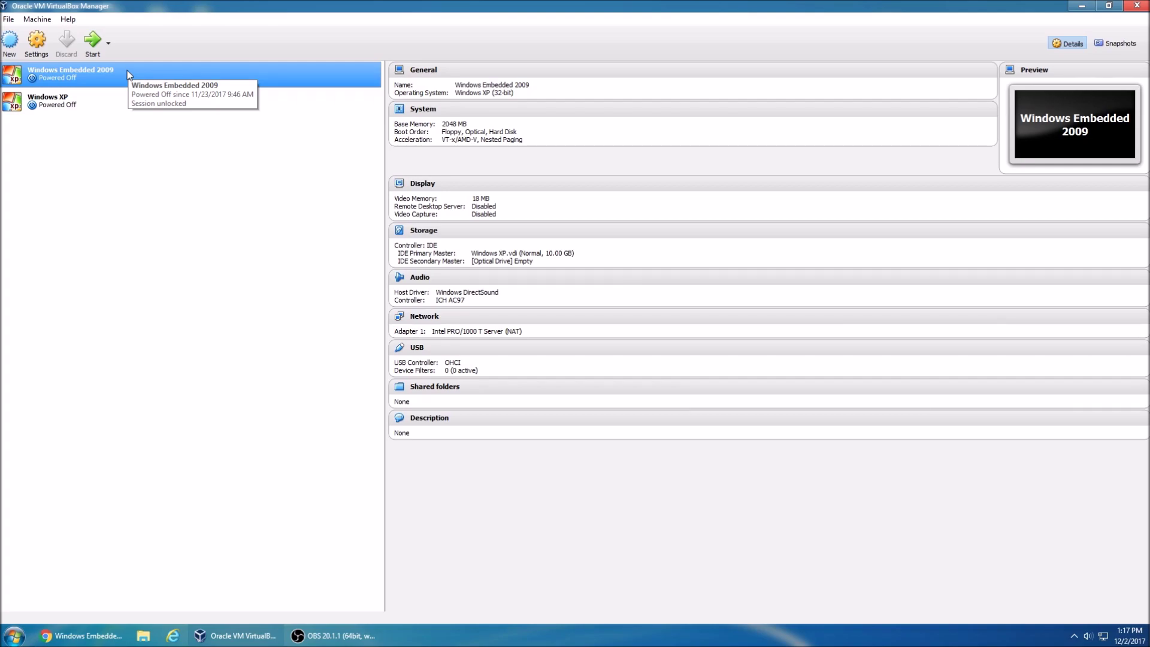
Step: Start the Windows Embedded 2009 virtual machine
left_click(117, 102)
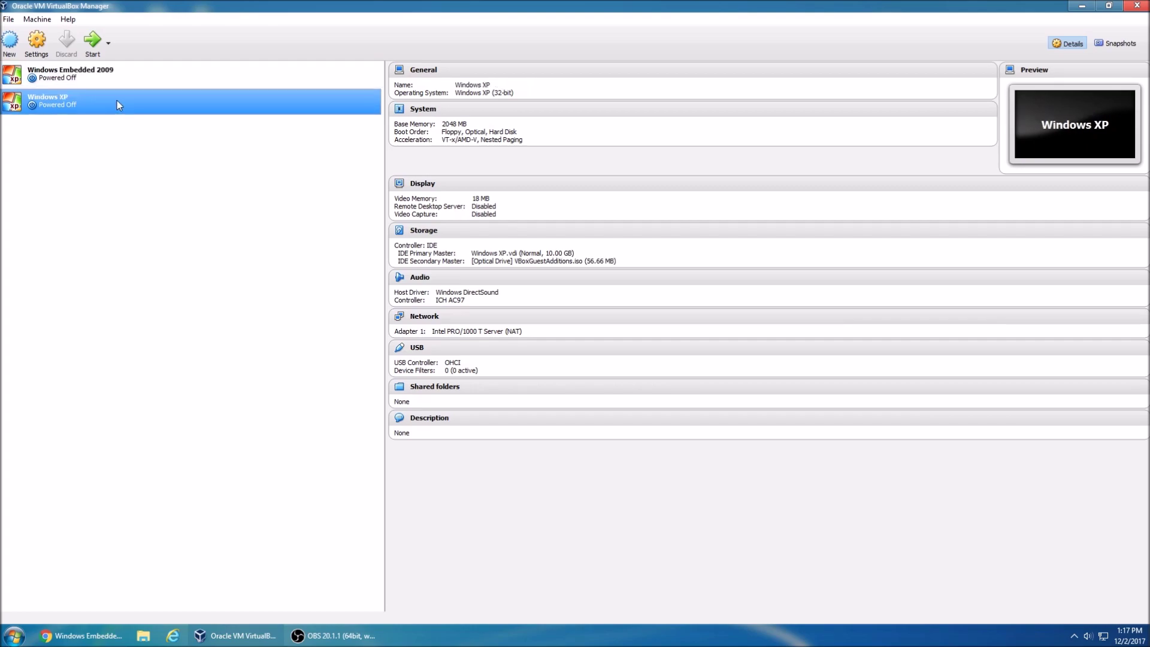
left_click(124, 74)
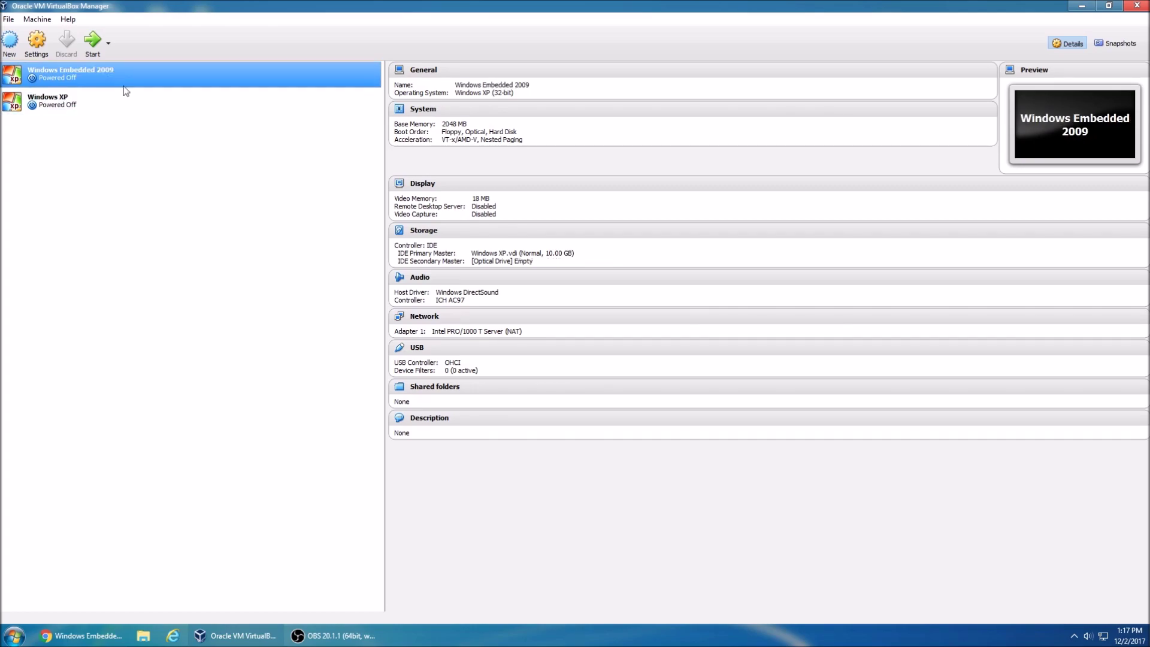
left_click(111, 98)
key("Up")
left_click(90, 100)
left_click(80, 74)
left_click(97, 51)
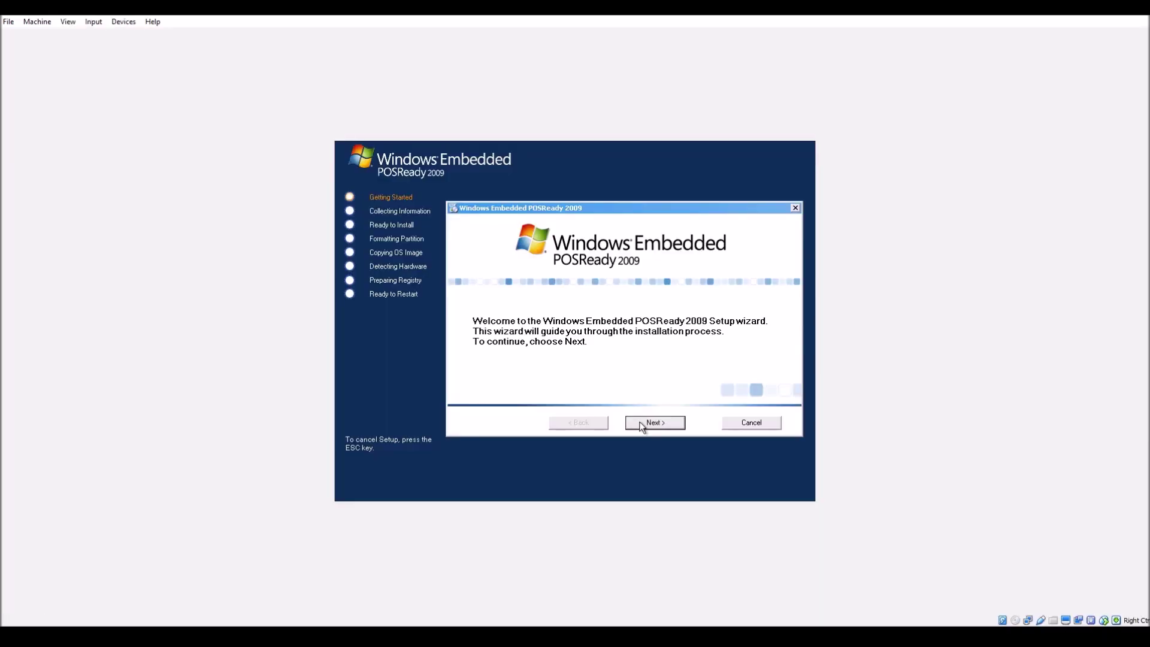
Step: Advance the POSReady 2009 setup to the product key page, enter the product key and continue the installation
left_click(655, 423)
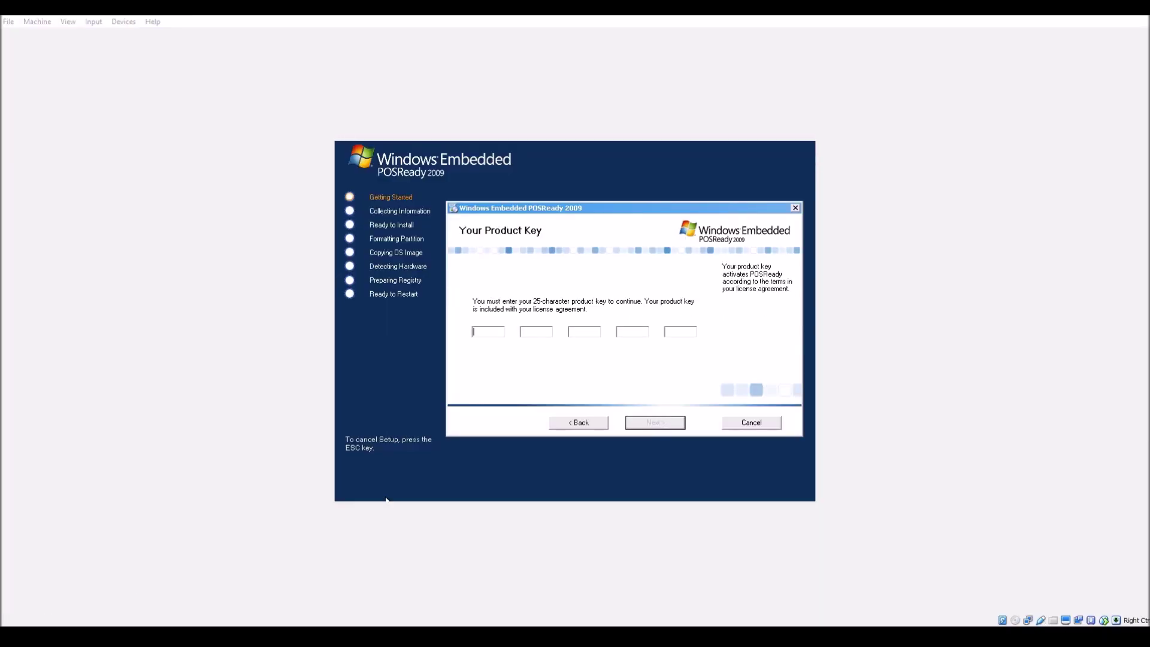
type("XXXXXXXXXXXXXXXXXXXX")
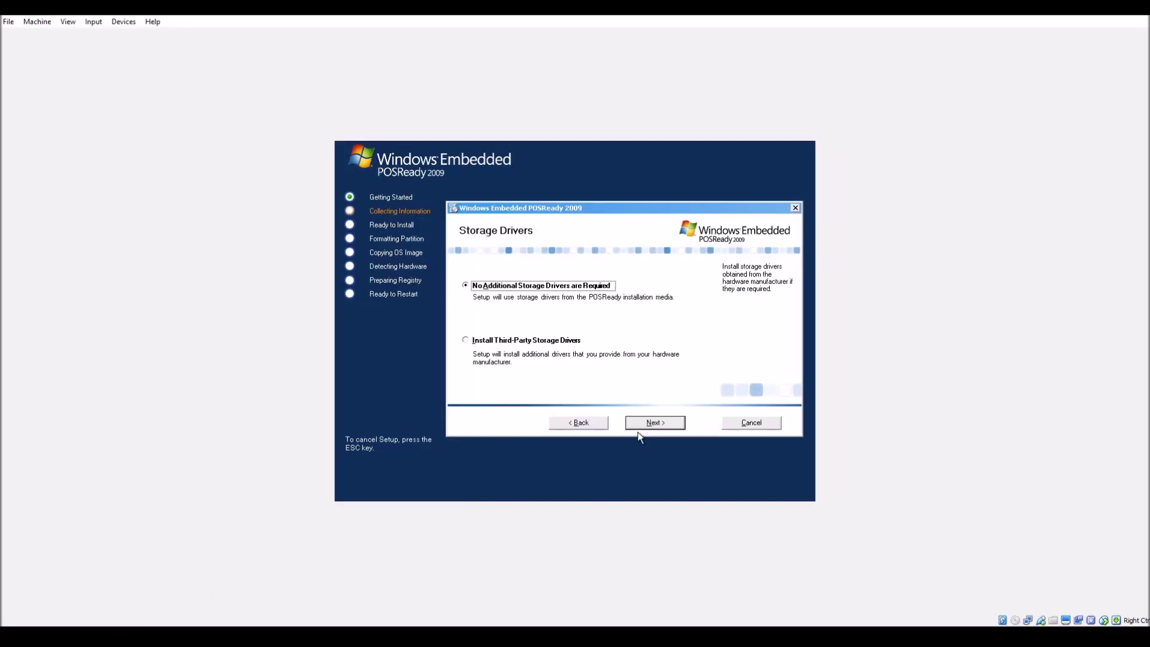
left_click(655, 423)
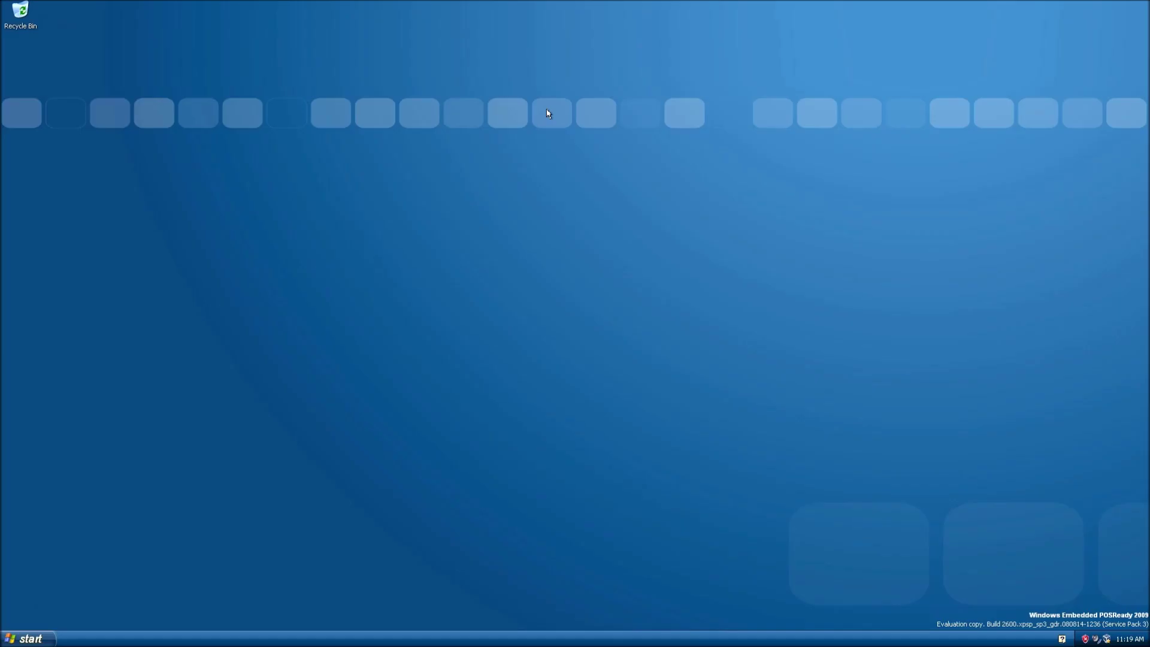
Step: Apply the POSReady (Large Logo) theme in the desktop's Display Properties
right_click(547, 114)
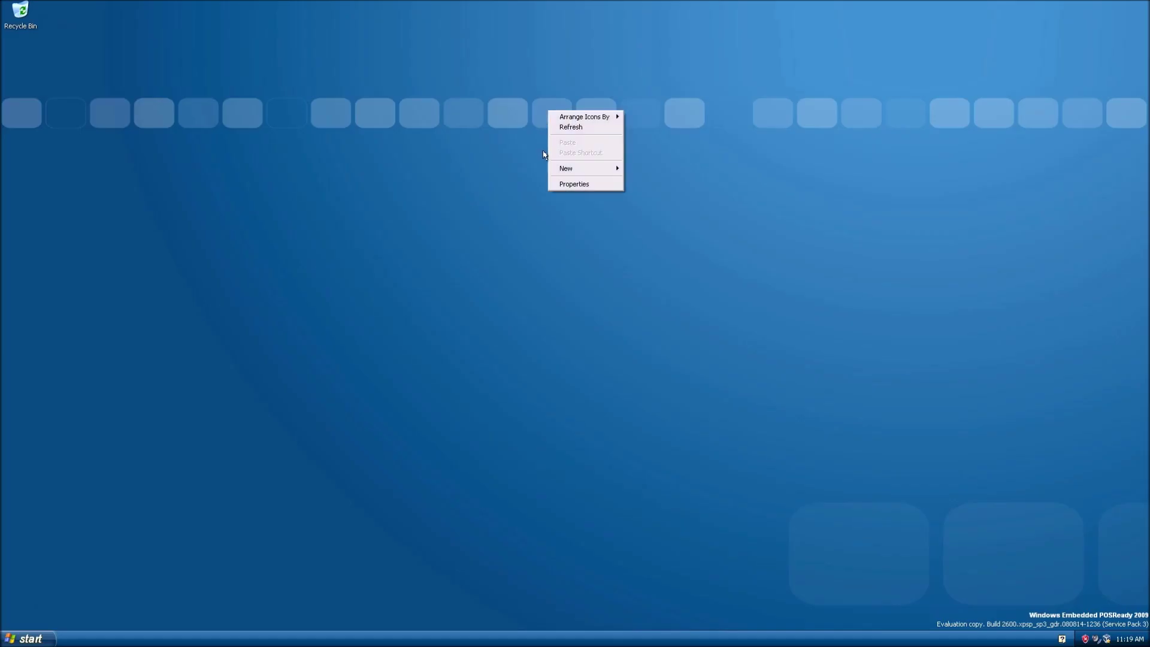
left_click(575, 184)
left_click(132, 116)
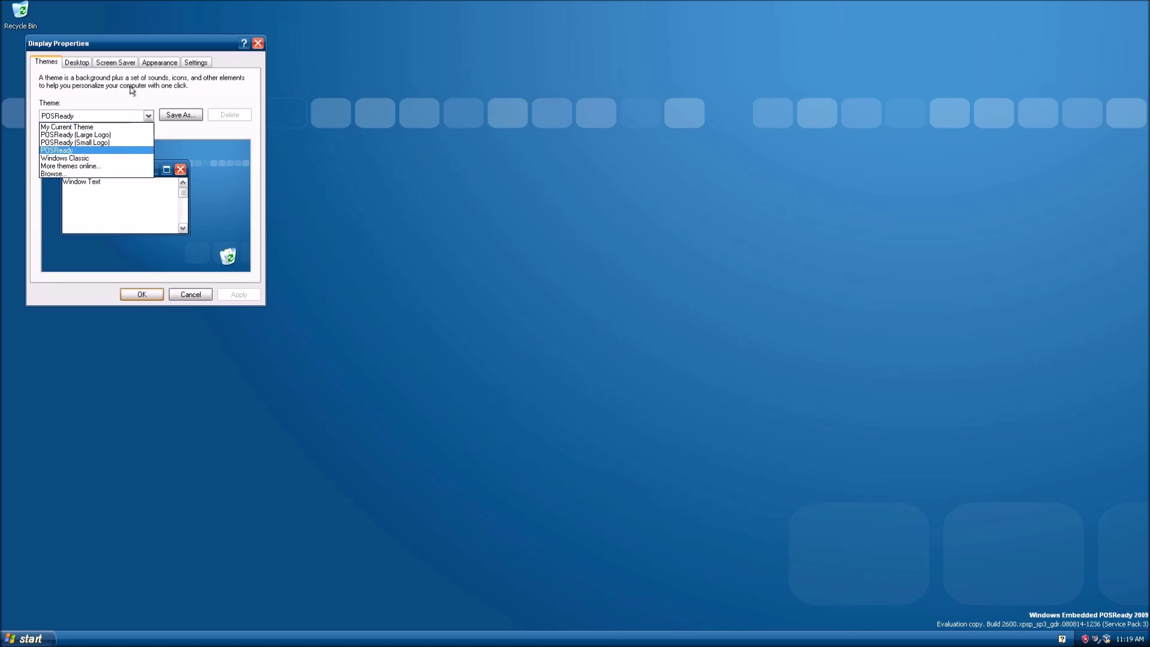
left_click(115, 136)
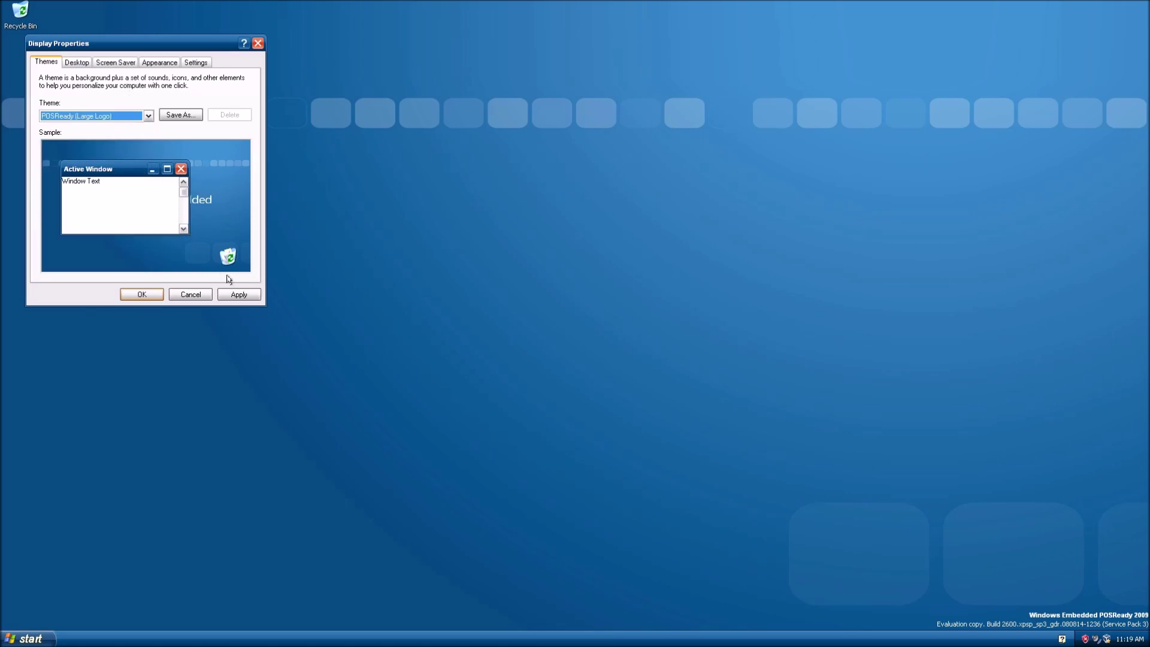
left_click(239, 294)
Step: Move the Display Properties dialog toward the middle of the desktop and apply the exclam background
left_click(75, 61)
left_click_drag(71, 50, 316, 125)
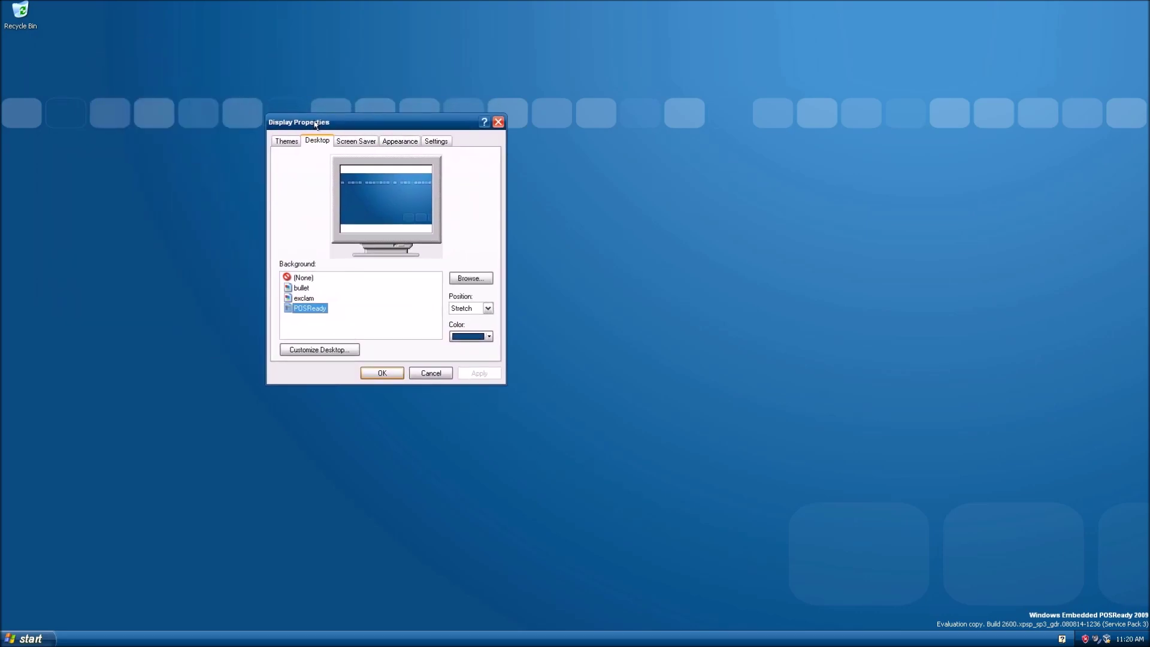
left_click_drag(315, 125, 324, 127)
left_click(312, 301)
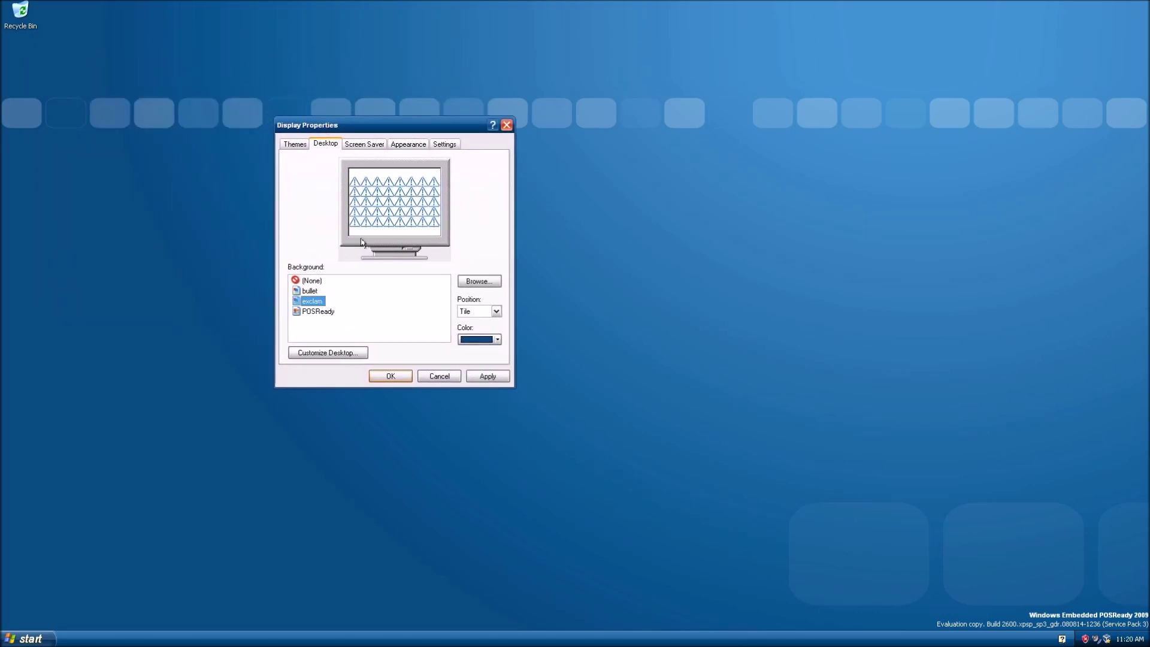
left_click(474, 376)
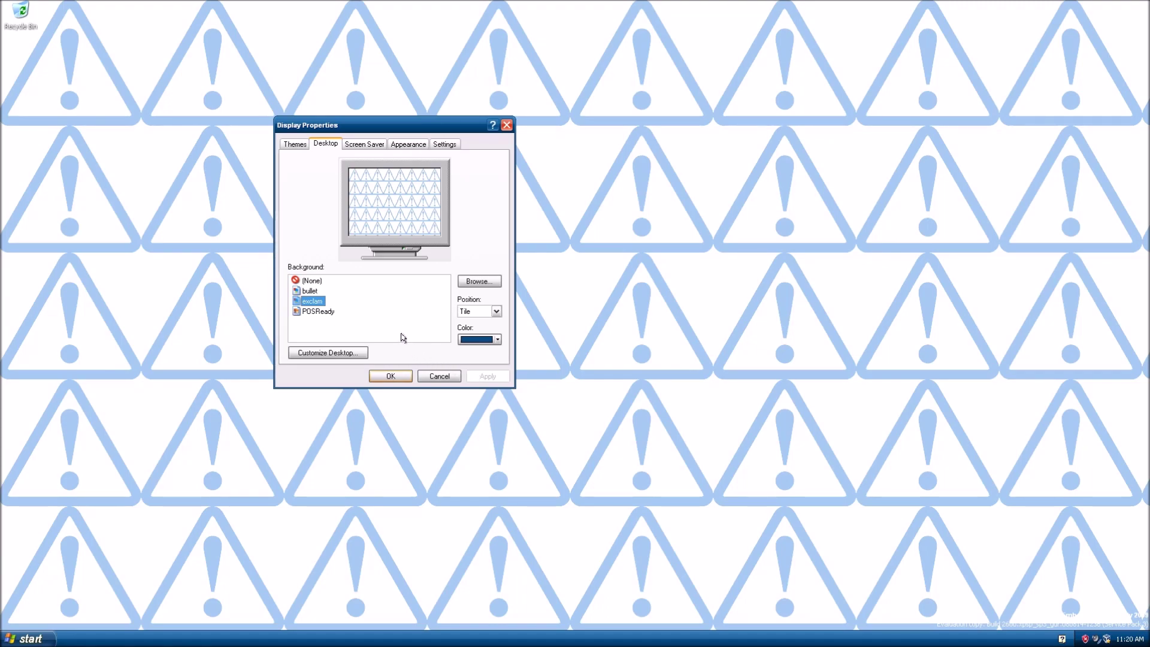
Step: Apply the bullet background to the desktop and replace it with the POSReady background in Center position
left_click(308, 283)
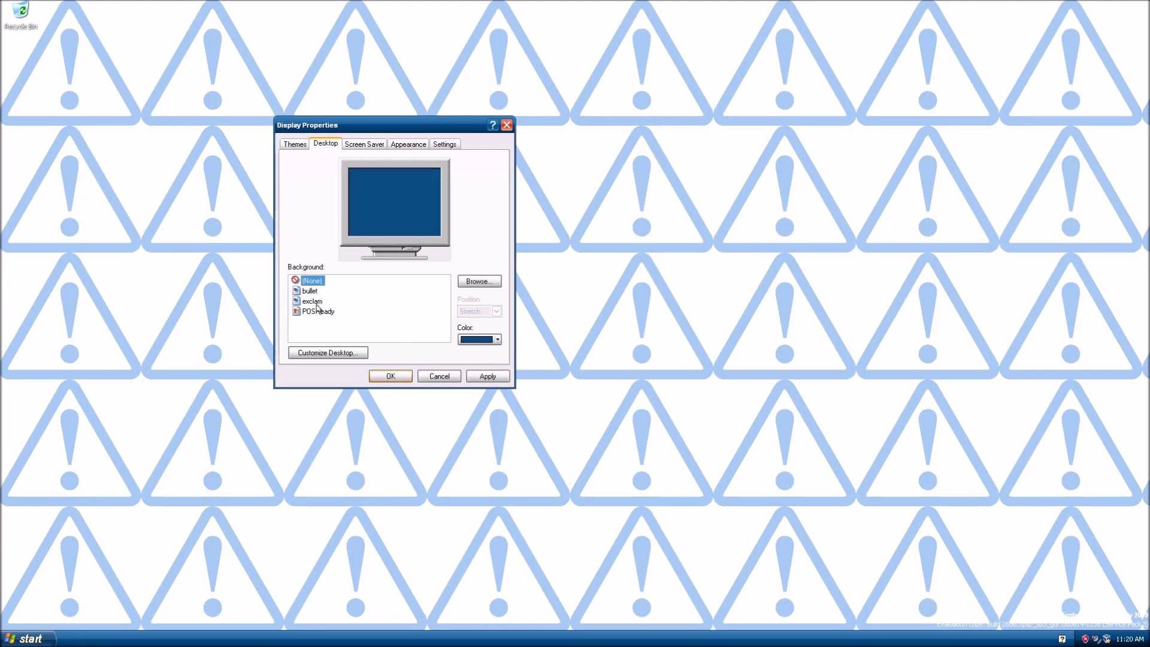
left_click(310, 291)
left_click(471, 376)
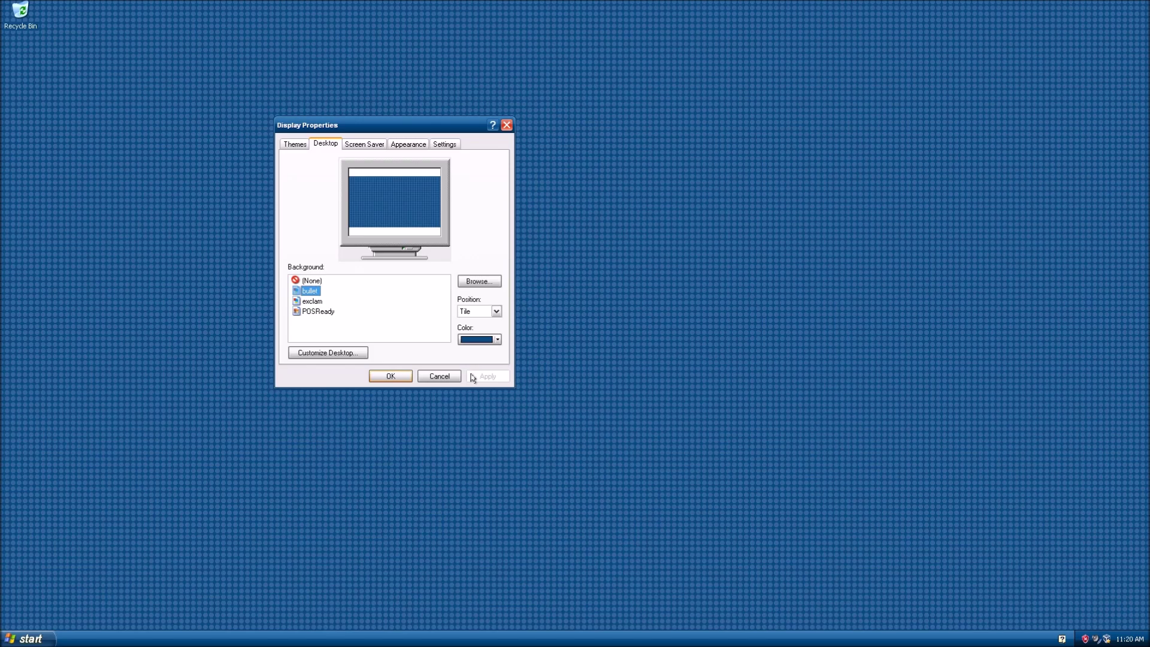
left_click(308, 311)
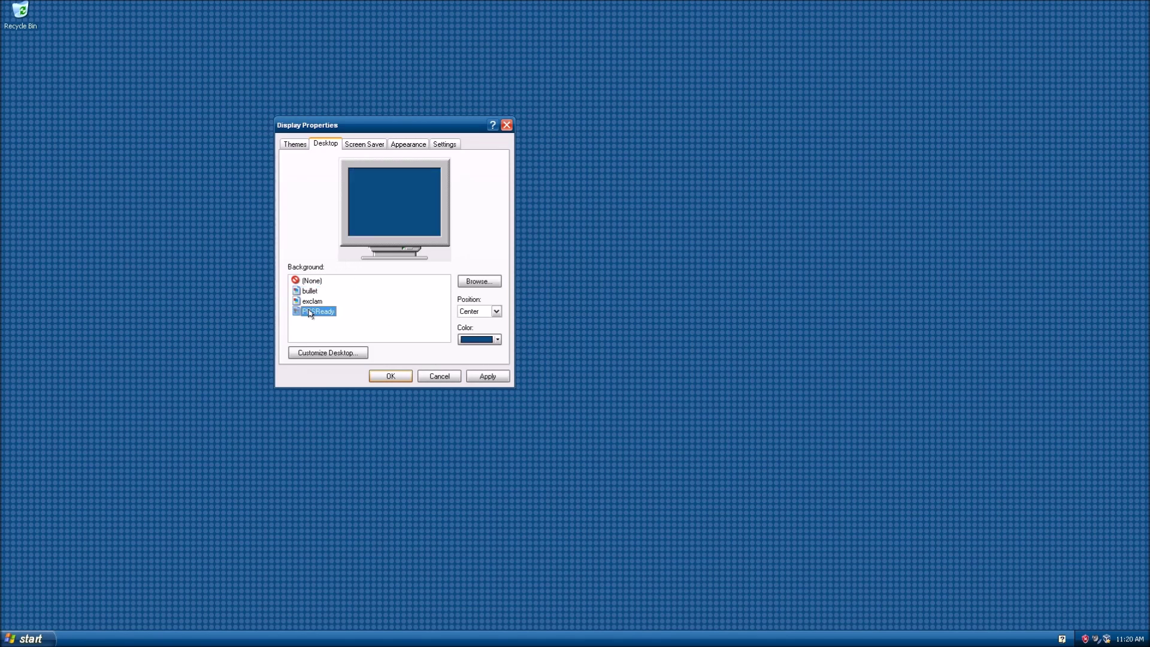
left_click(484, 376)
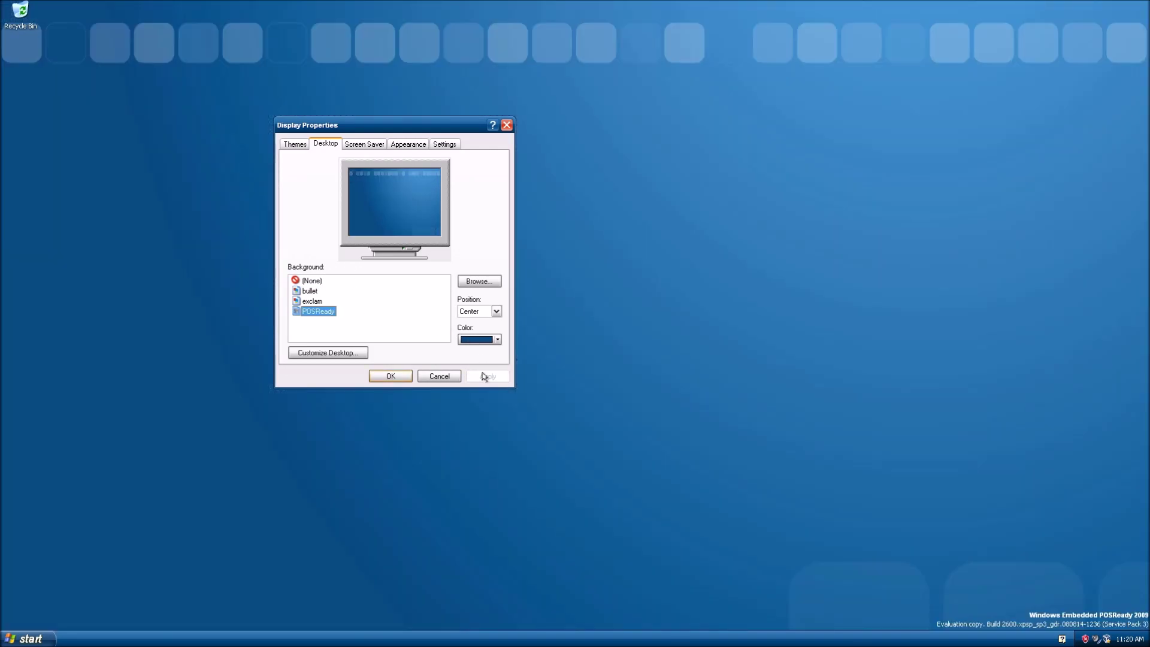
Step: Remove the wallpaper by applying the (None) background
left_click(312, 281)
left_click(488, 376)
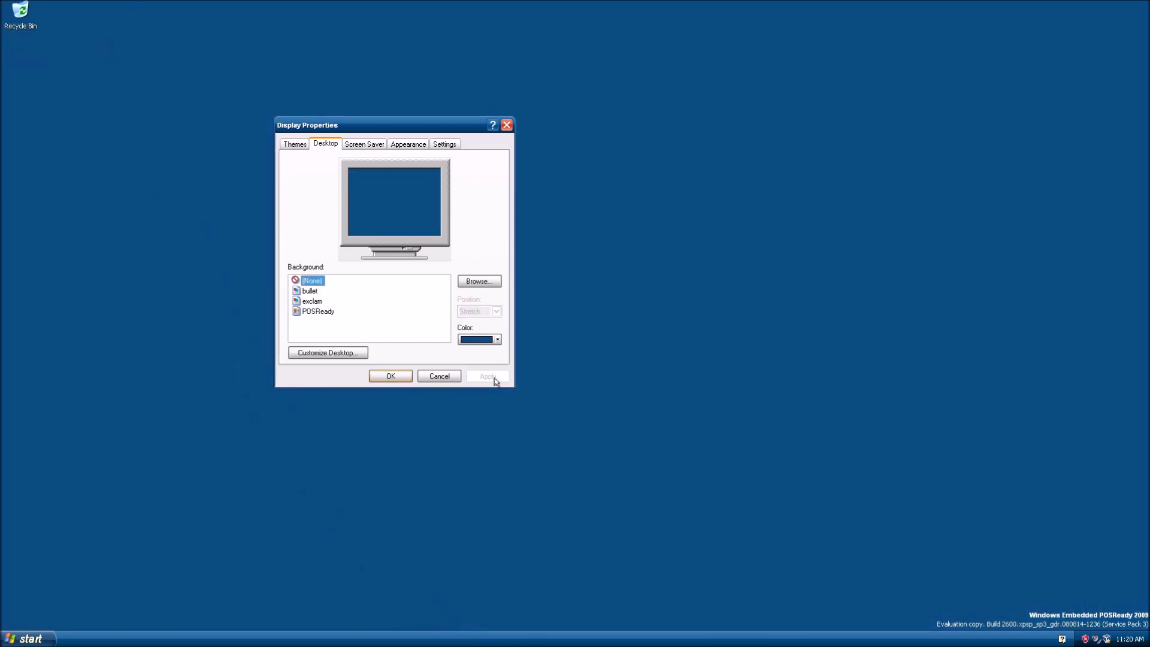
left_click_drag(687, 285, 1107, 397)
left_click_drag(1149, 2, 3, 629)
left_click_drag(891, 30, 121, 411)
left_click_drag(932, 106, 501, 409)
left_click_drag(1060, 116, 547, 314)
left_click_drag(432, 118, 471, 93)
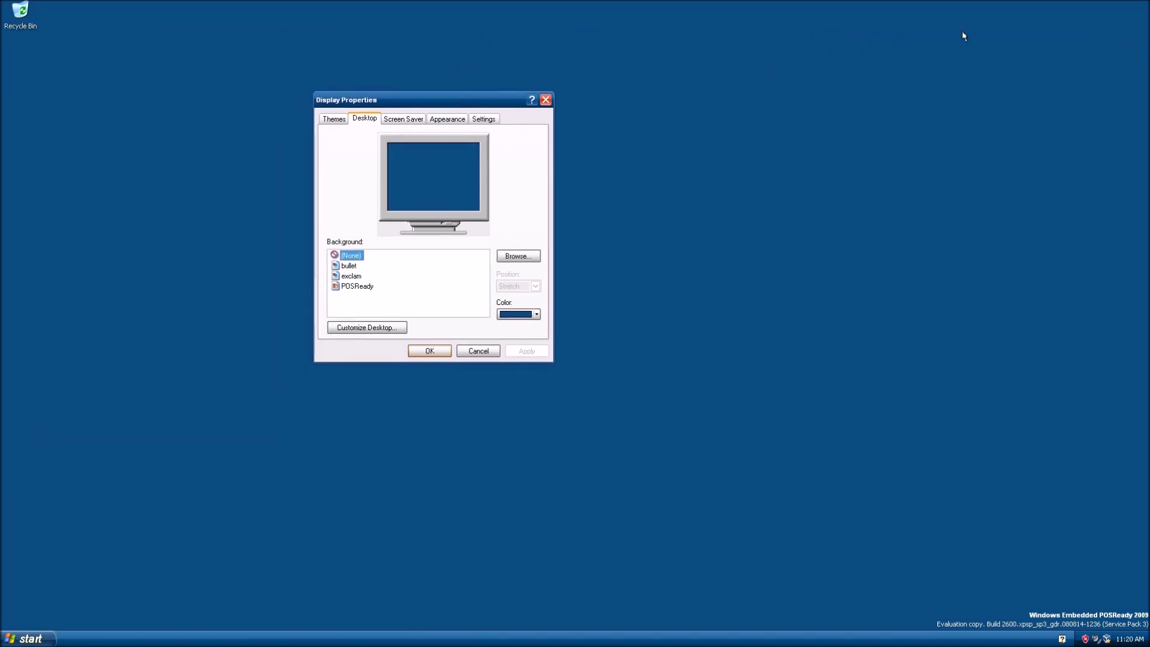
left_click_drag(727, 72, 440, 350)
left_click_drag(447, 95, 470, 178)
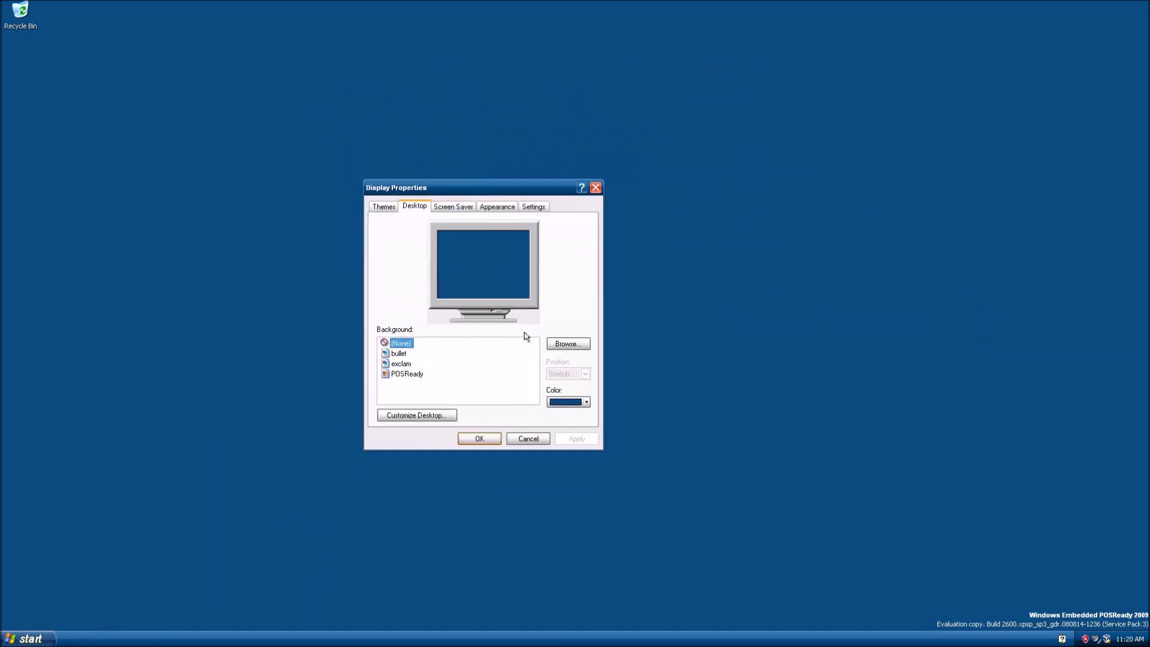
Step: Open Internet Explorer, view its Customize Your Settings page maximized, and restore the window to its smaller size
left_click(14, 639)
left_click(14, 638)
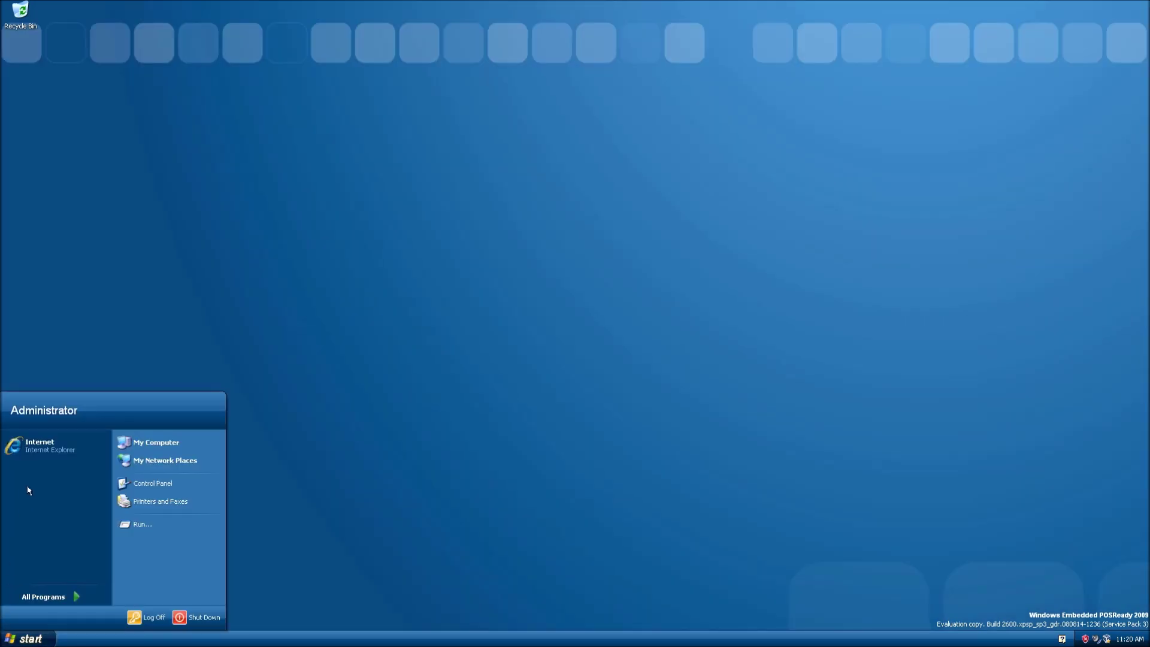
left_click(30, 442)
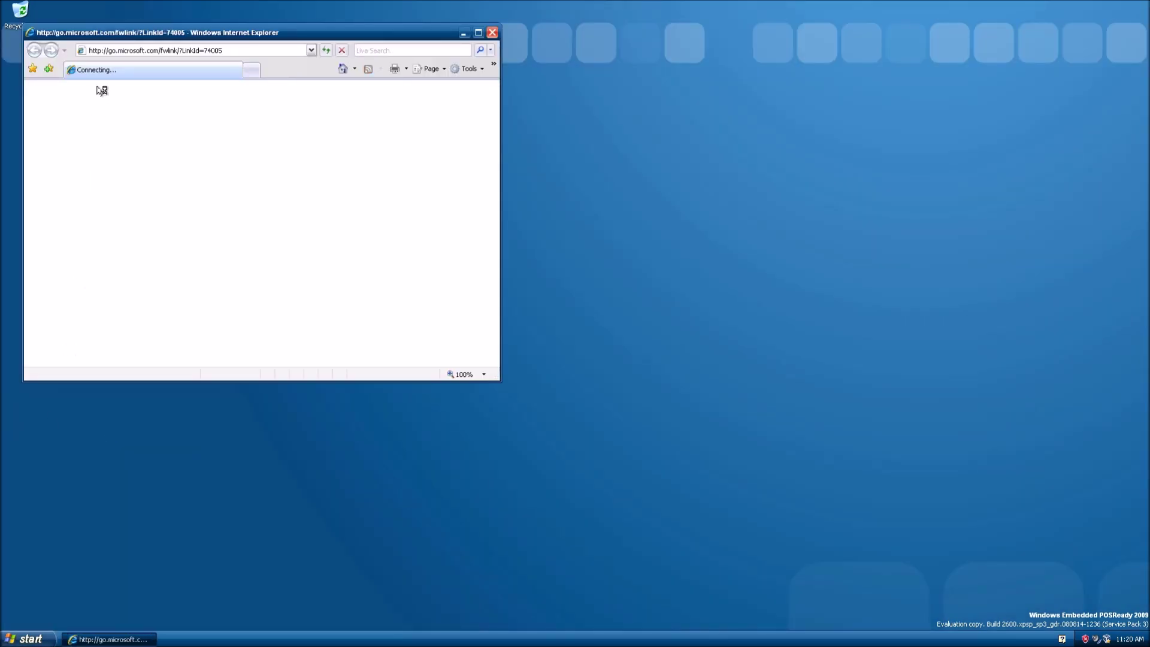
left_click_drag(150, 28, 436, 98)
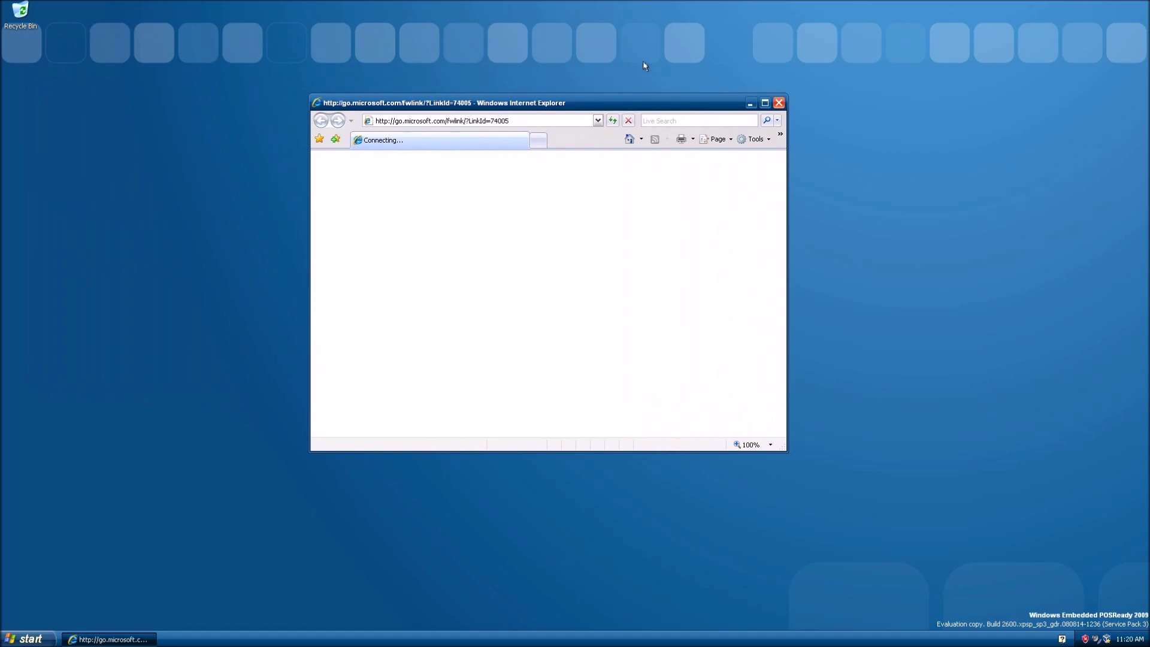
left_click(765, 102)
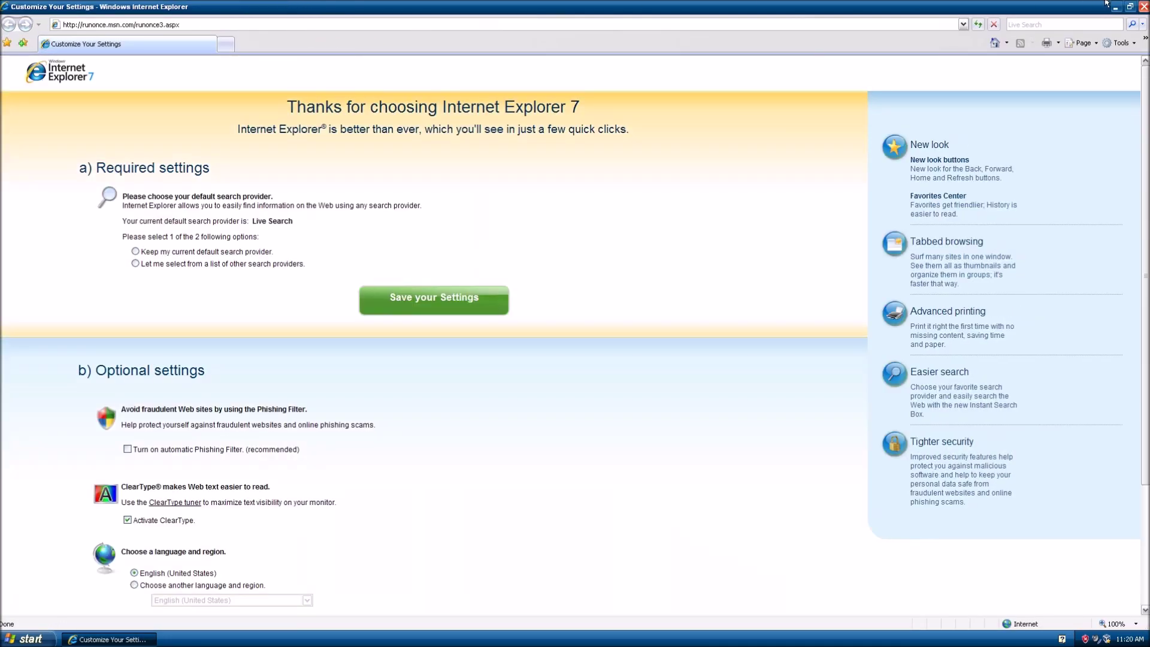
left_click(1126, 7)
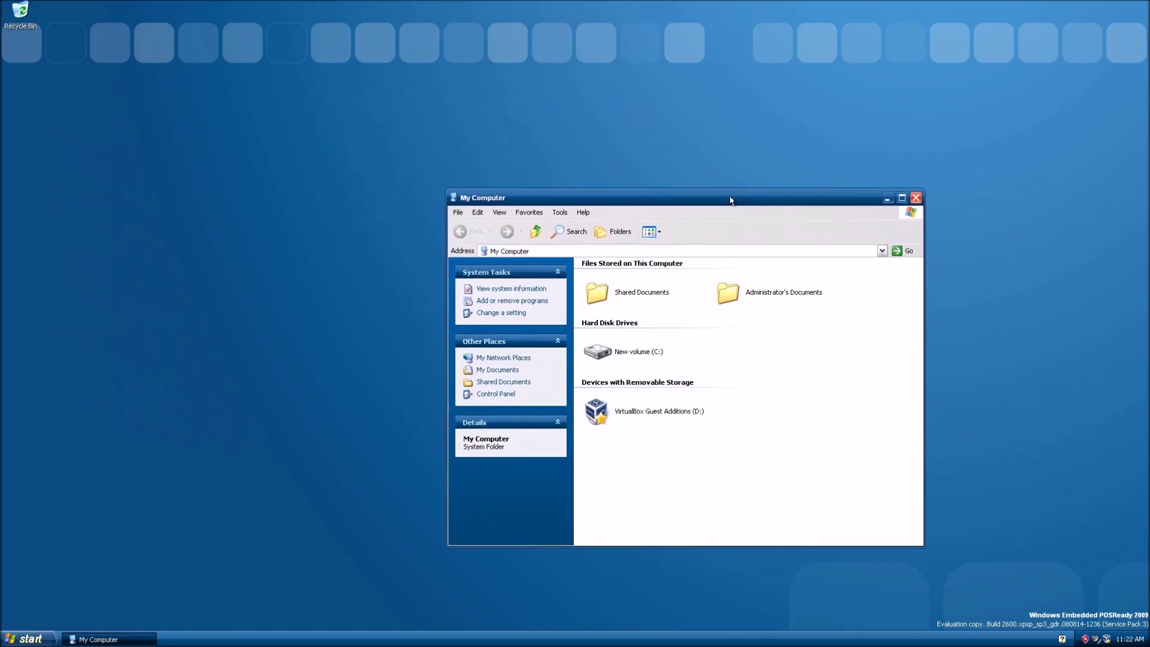
Step: View the folders and drives listed in My Computer and close its window
left_click_drag(730, 200, 739, 203)
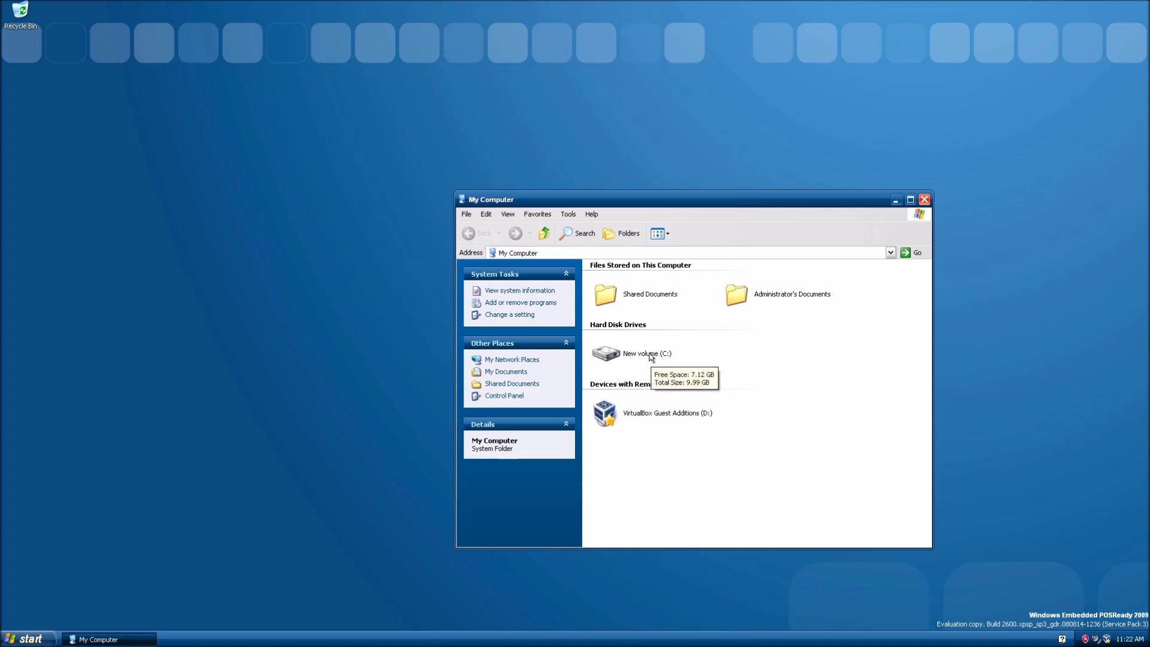
left_click_drag(531, 202, 368, 217)
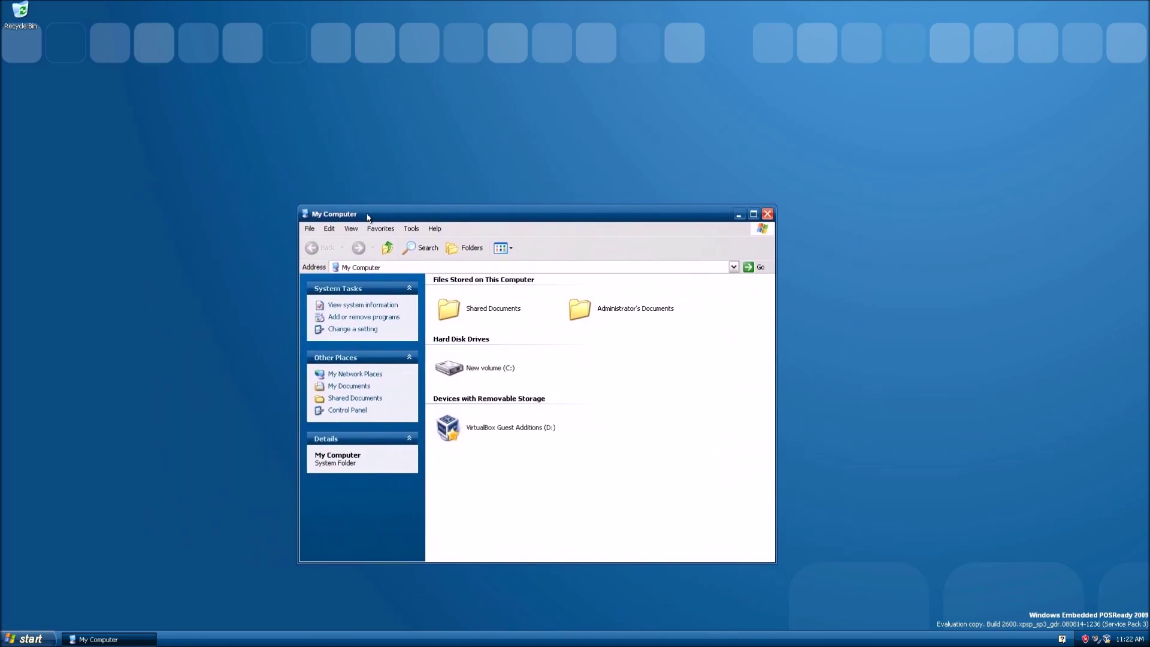
left_click(768, 214)
Step: Apply the Windows Classic theme in the desktop's Display Properties
right_click(589, 189)
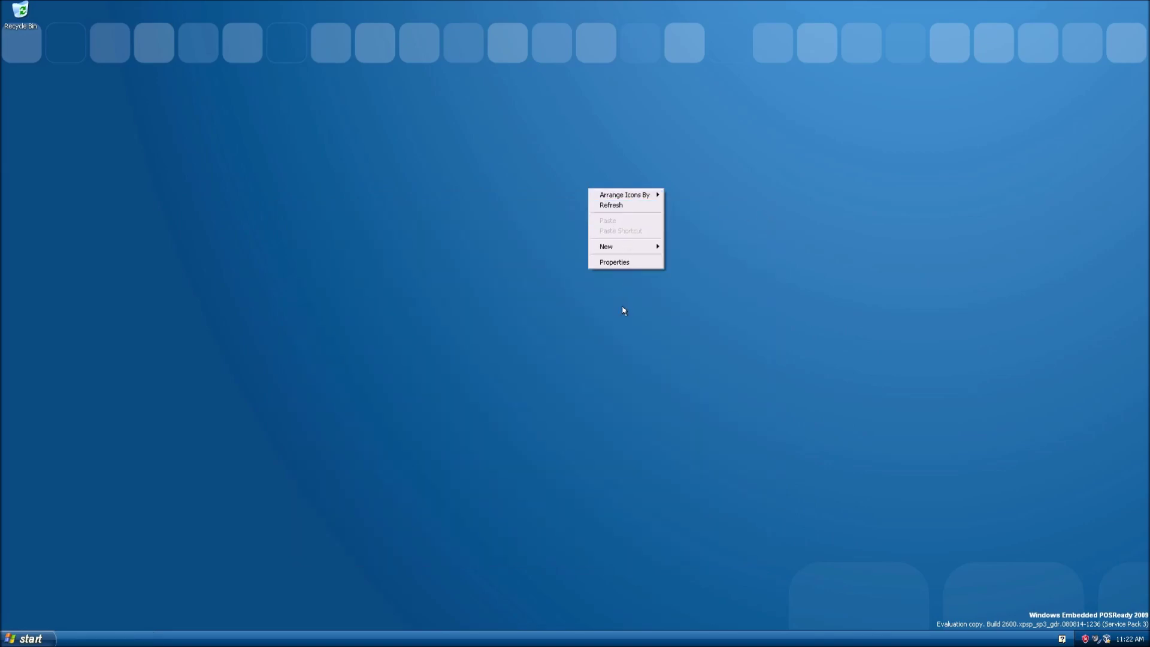
left_click(642, 262)
left_click(131, 151)
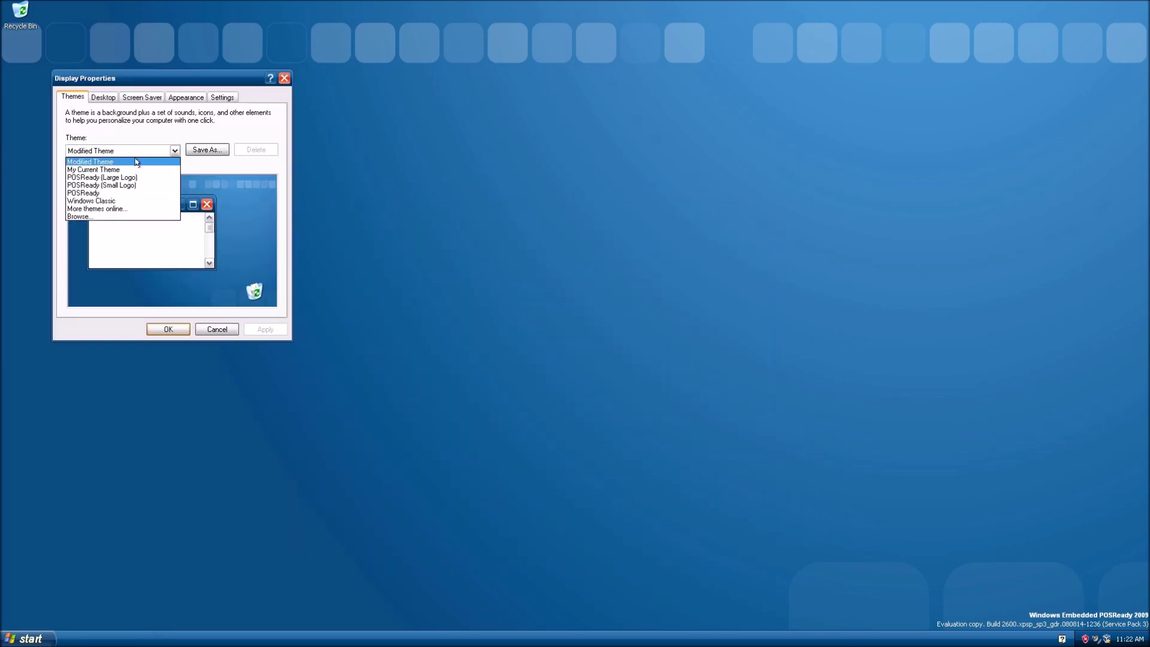
left_click(137, 201)
left_click(265, 329)
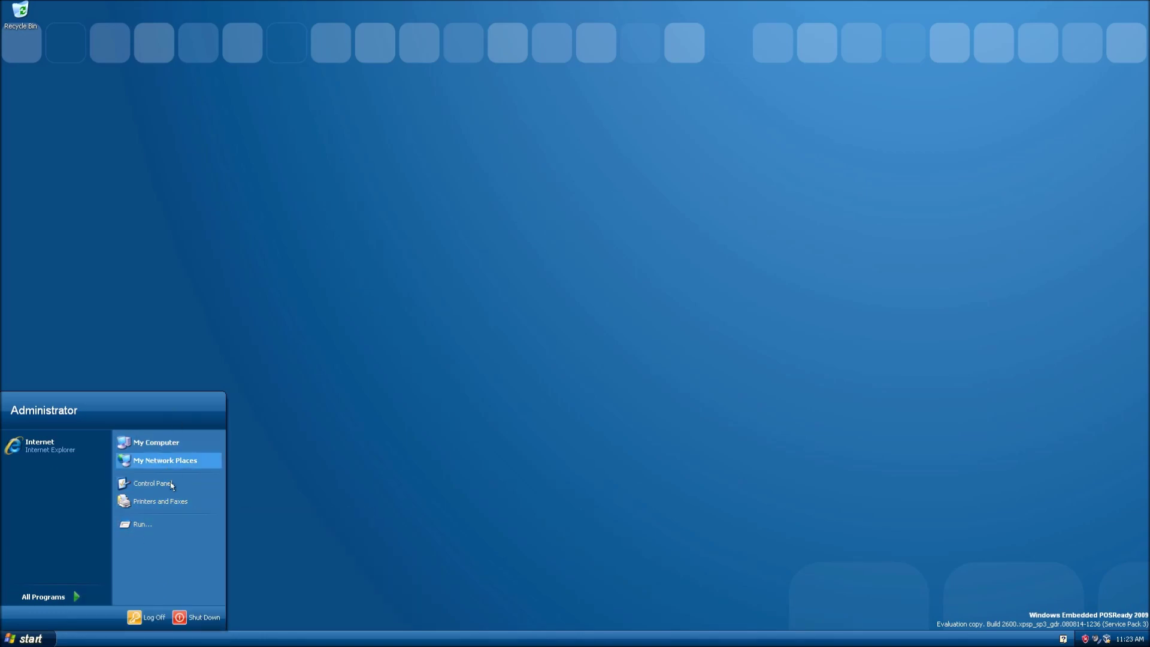
Step: Browse the installed programs, including the Accessories and System Tools groups, and open Notepad
mouse_move(36, 596)
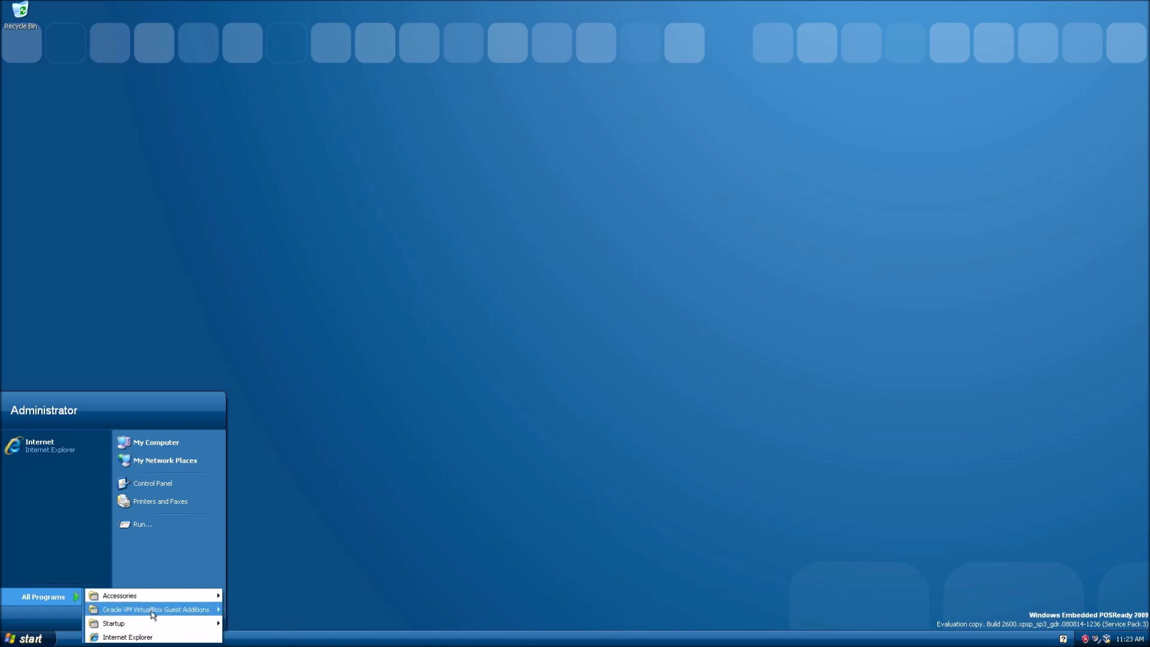
mouse_move(153, 610)
mouse_move(197, 596)
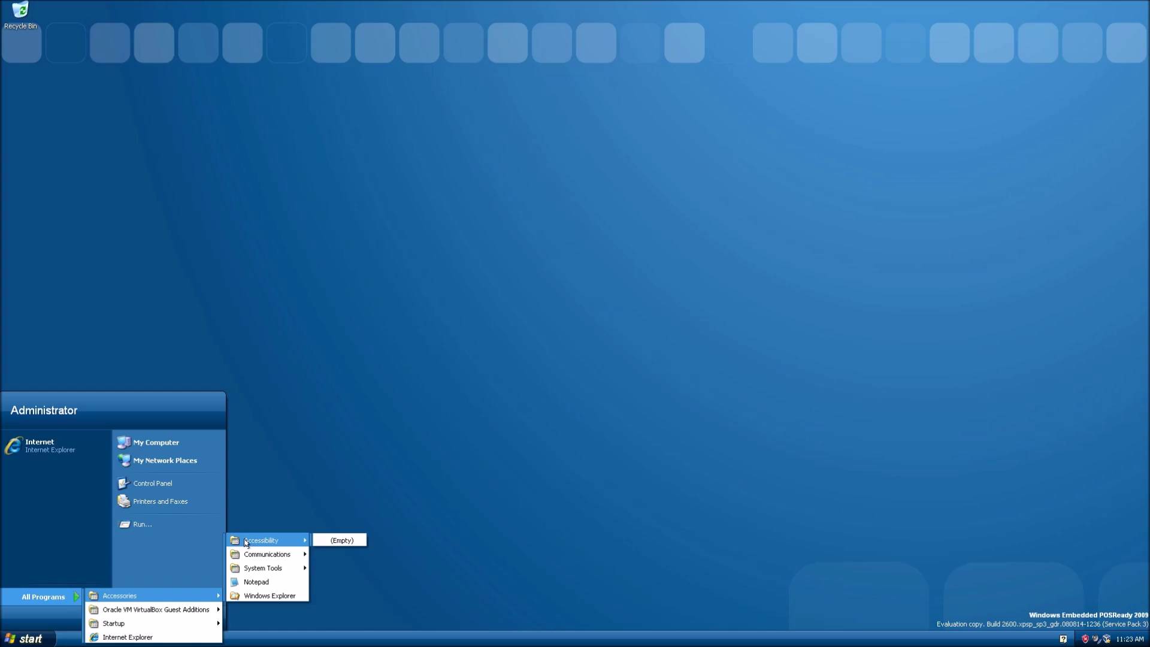
mouse_move(252, 563)
left_click(273, 583)
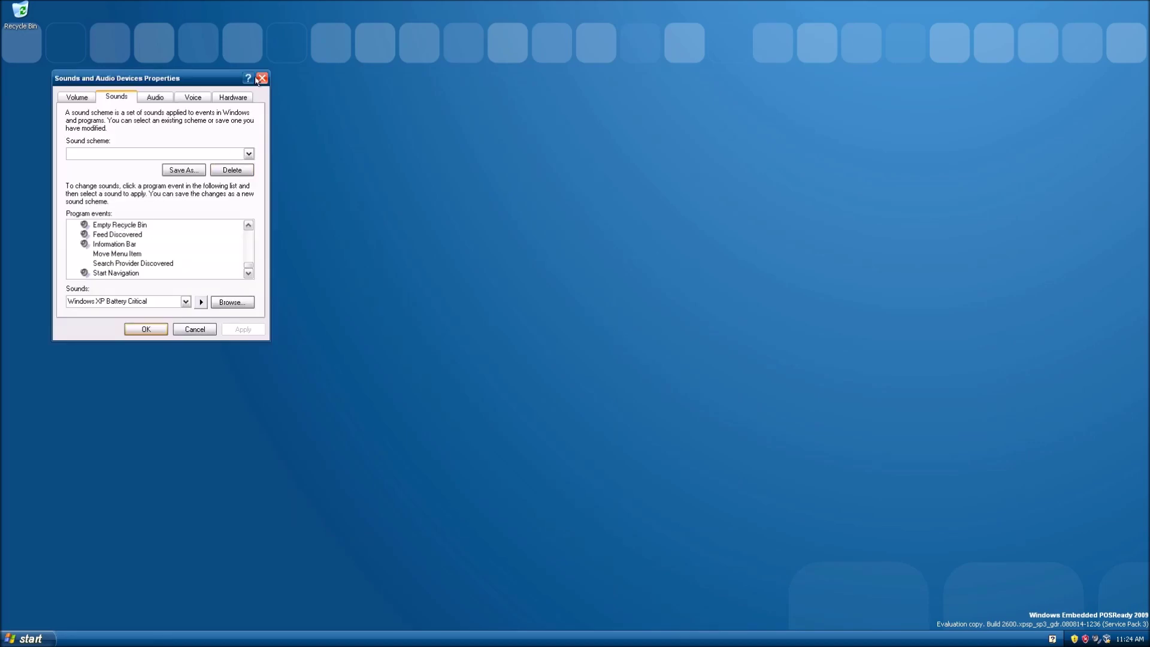
Step: Close the Sounds and Audio Devices Properties dialog
left_click(257, 78)
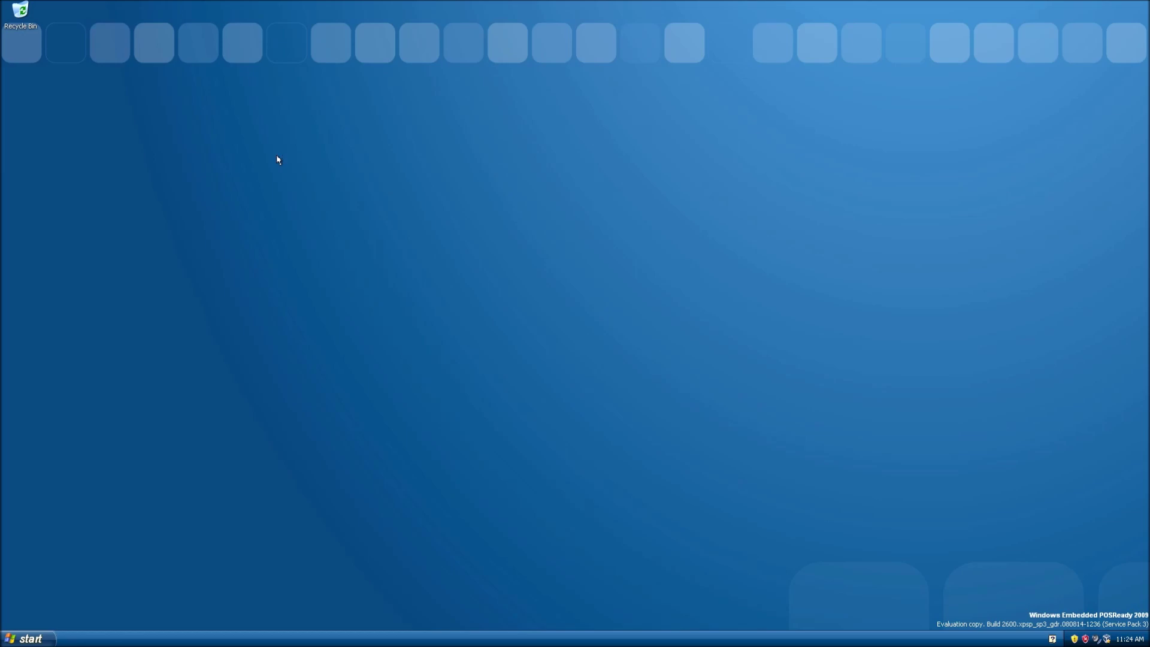
left_click_drag(346, 116, 846, 297)
left_click_drag(939, 260, 67, 541)
Step: Open Internet Explorer again
key("super")
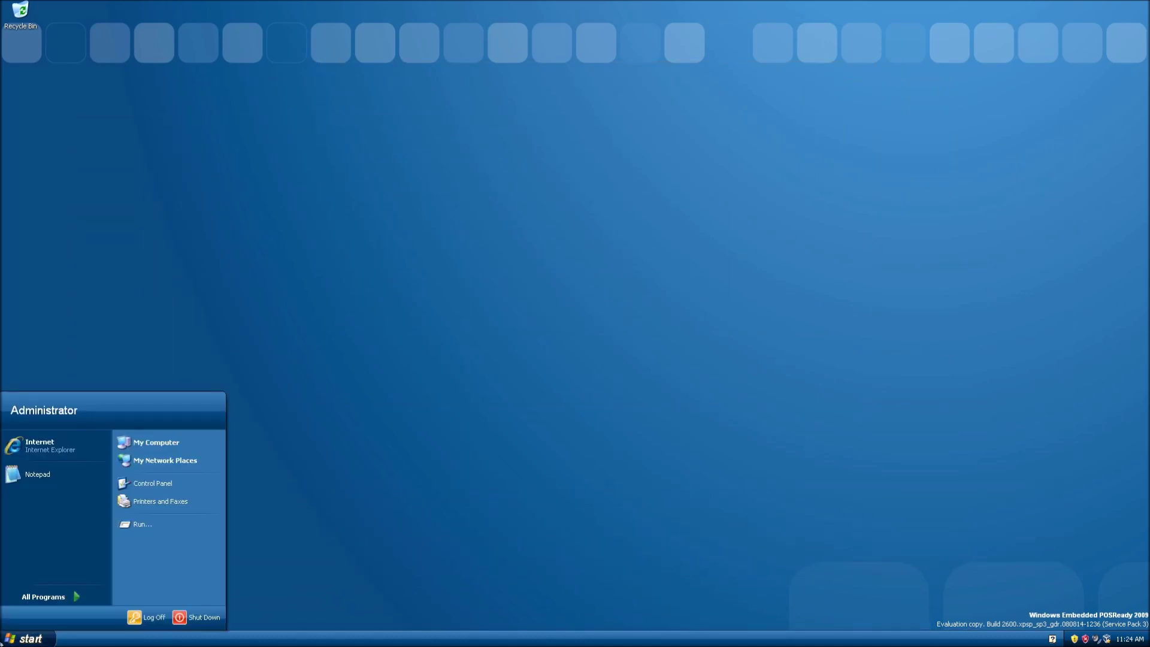
left_click(56, 454)
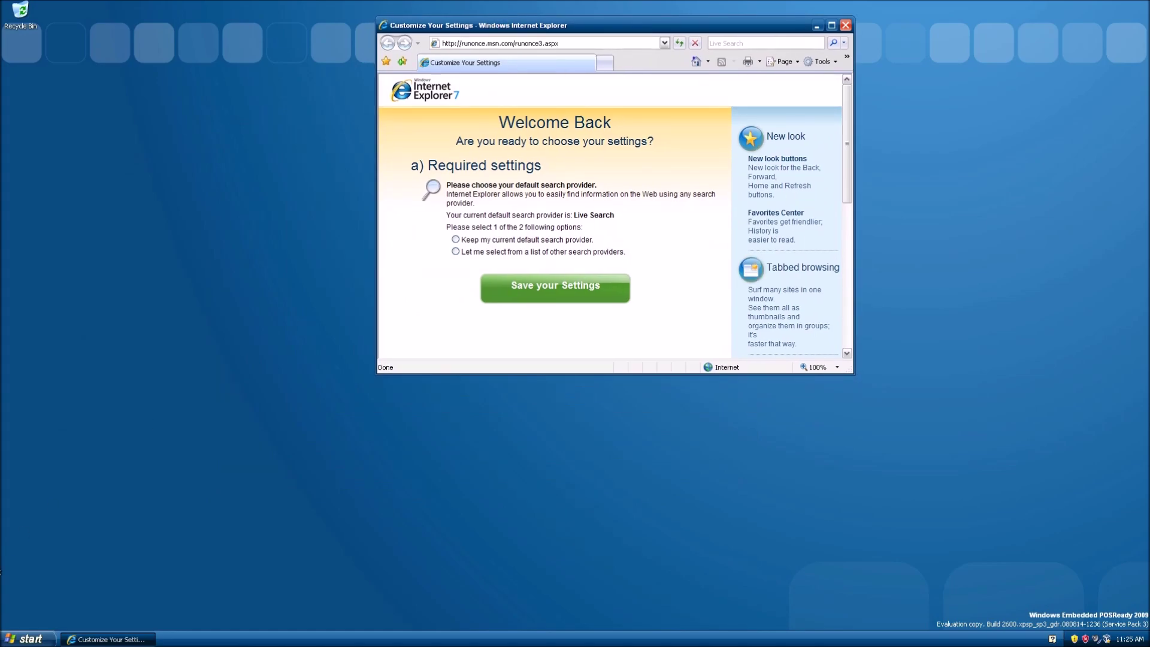
Step: Open Notepad from the Accessories group and move its window and the Internet Explorer window around the desktop
key("super")
mouse_move(76, 596)
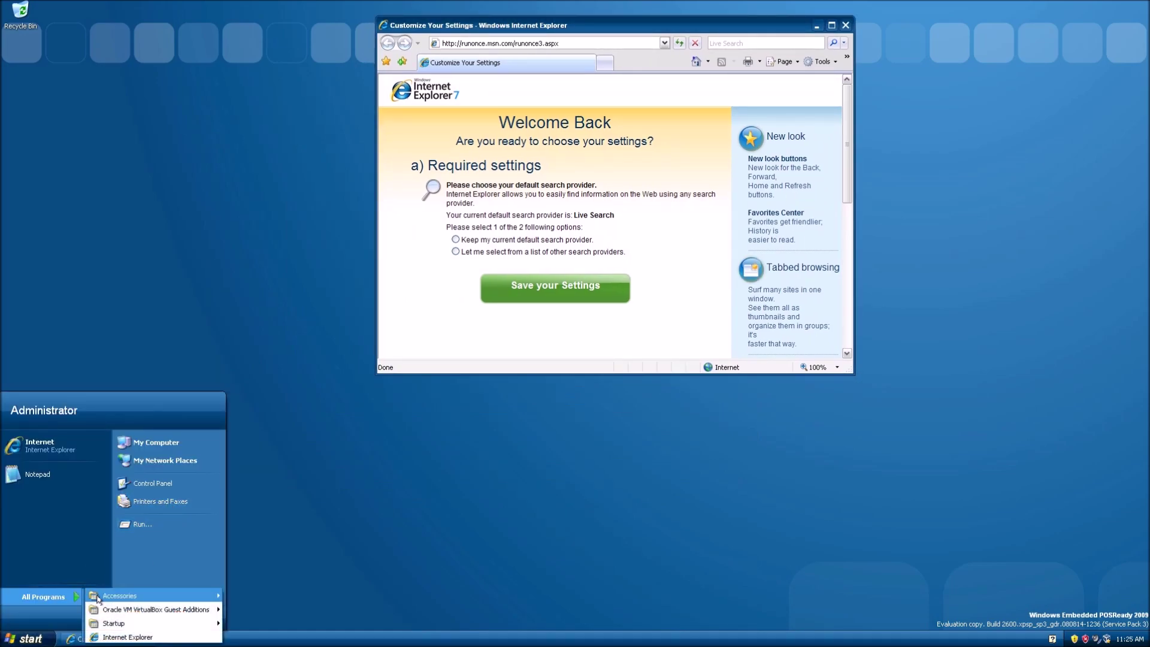
left_click(257, 581)
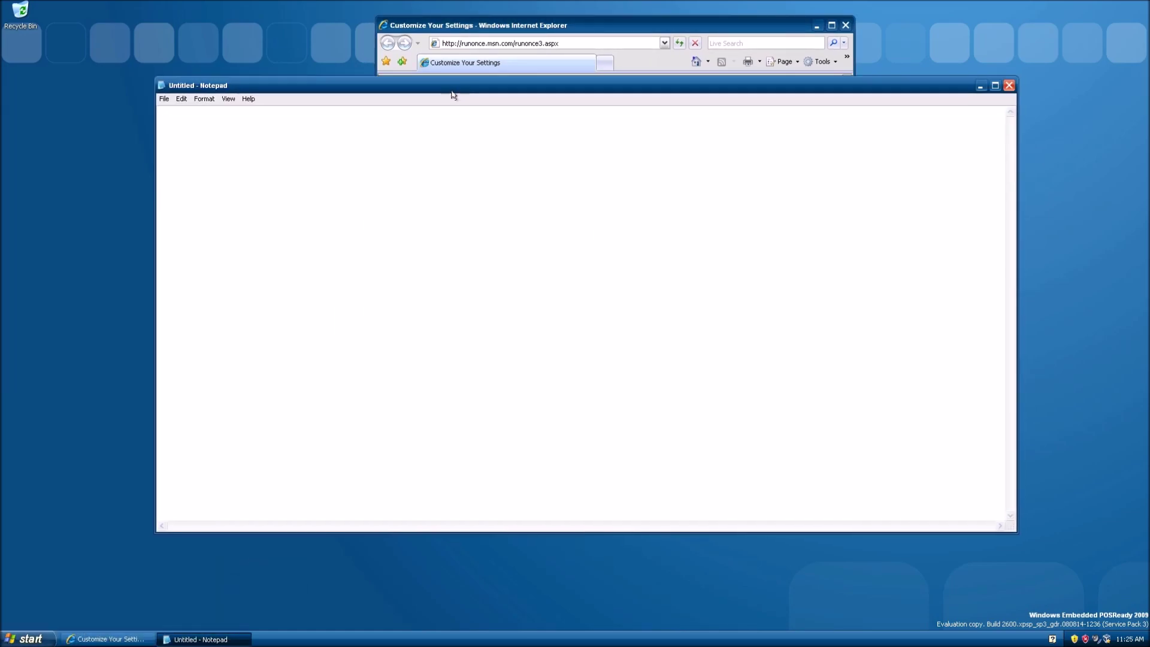
left_click_drag(453, 91, 435, 102)
left_click_drag(139, 89, 49, 111)
left_click_drag(500, 28, 760, 76)
left_click_drag(632, 73, 791, 64)
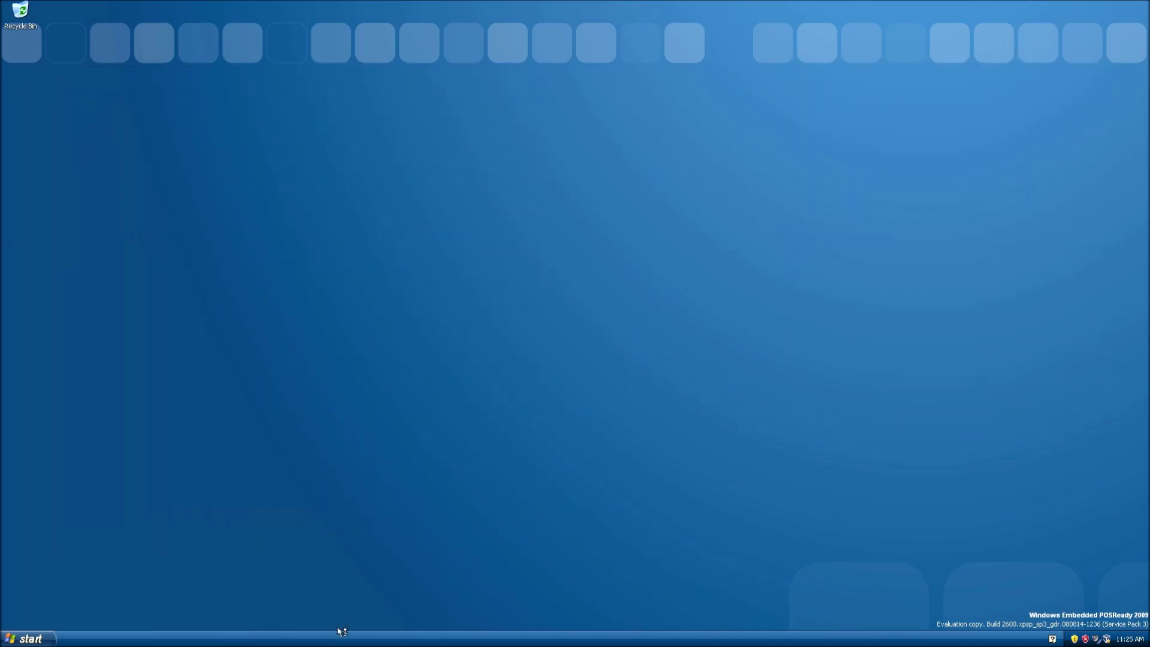
Step: Shut down the POSReady 2009 machine with the "Install updates and shut down" option
left_click(21, 639)
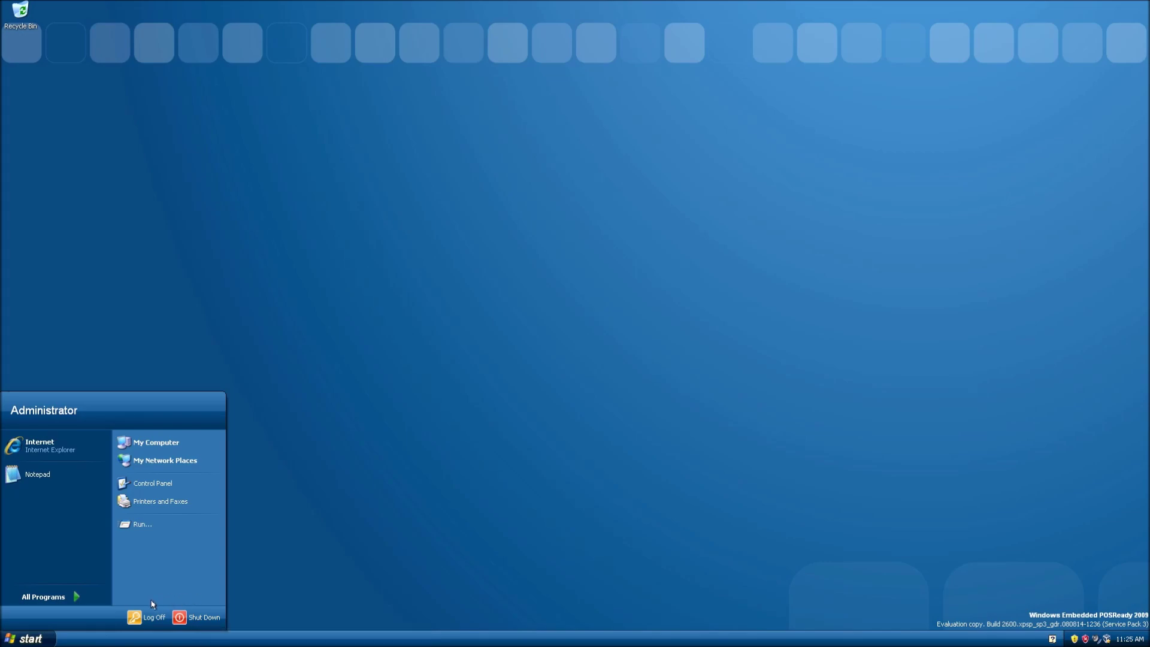
left_click(199, 611)
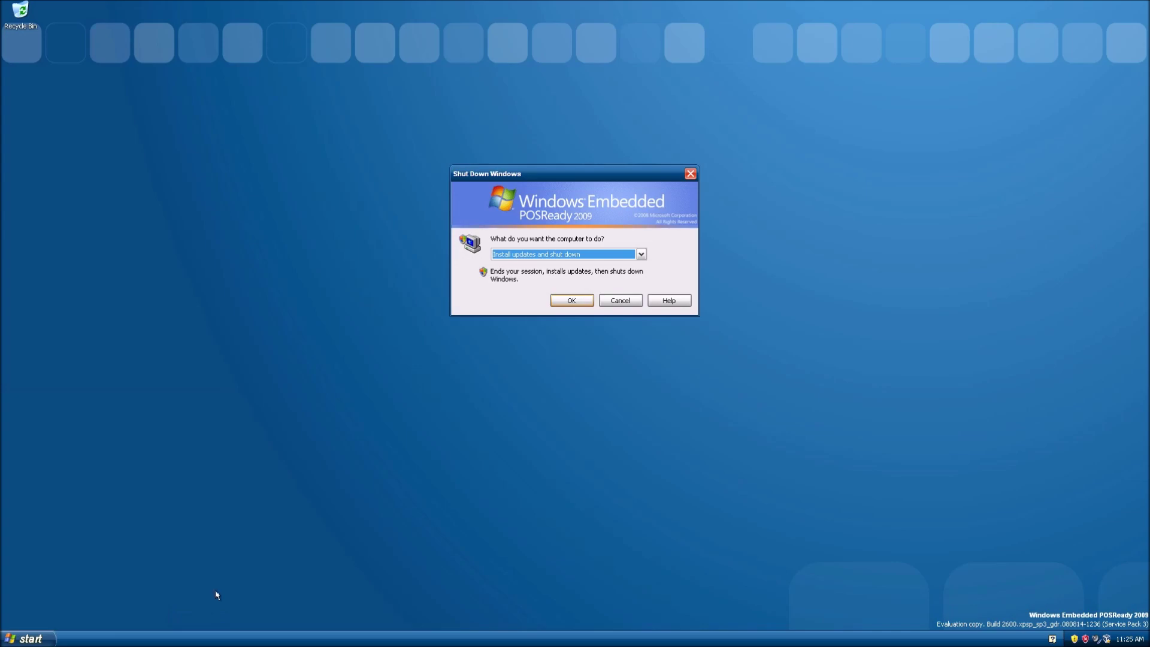
left_click(594, 302)
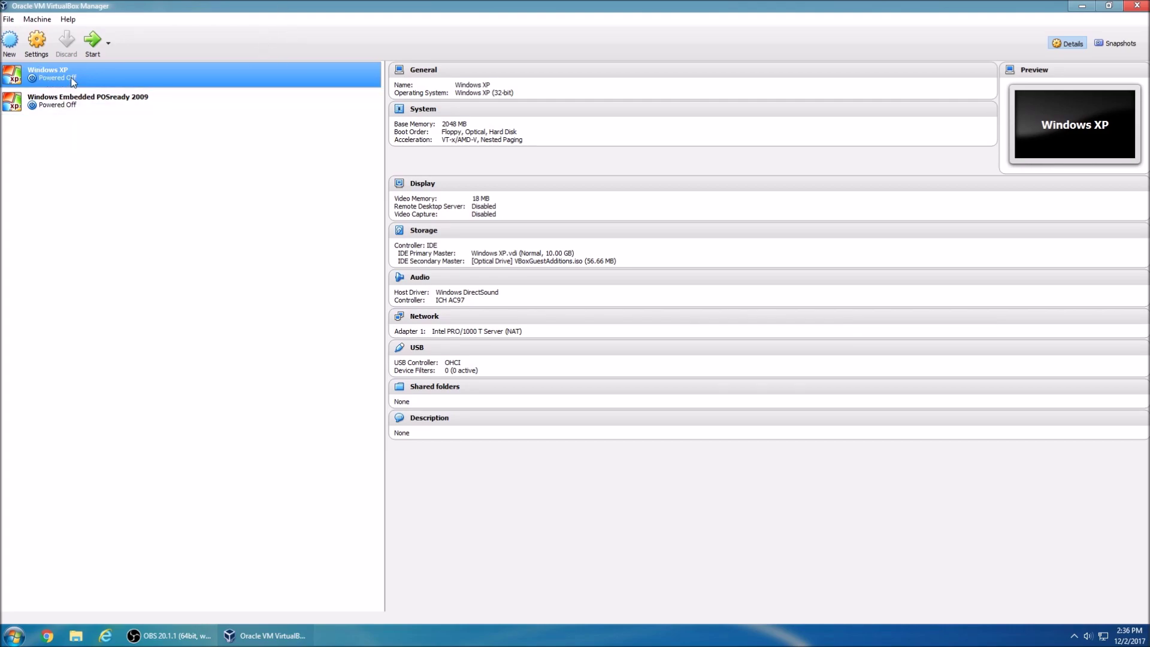
Step: Start both the Windows XP and the Windows Embedded POSready 2009 virtual machines
left_click(134, 101)
left_click(108, 73)
left_click(90, 41)
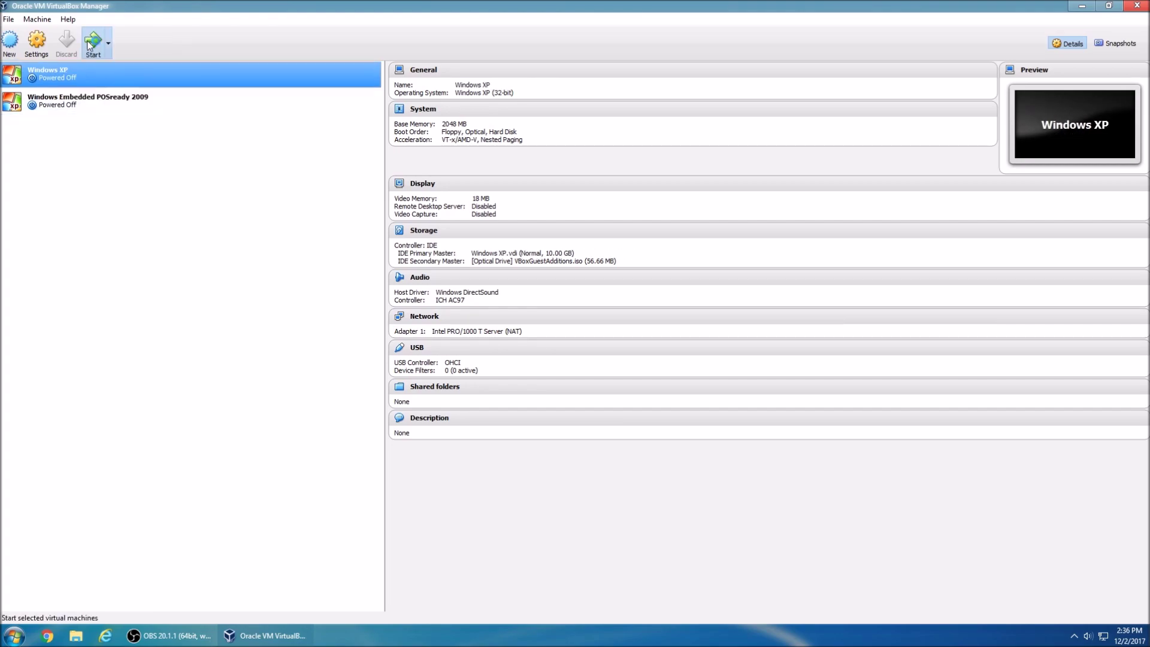
key("Down")
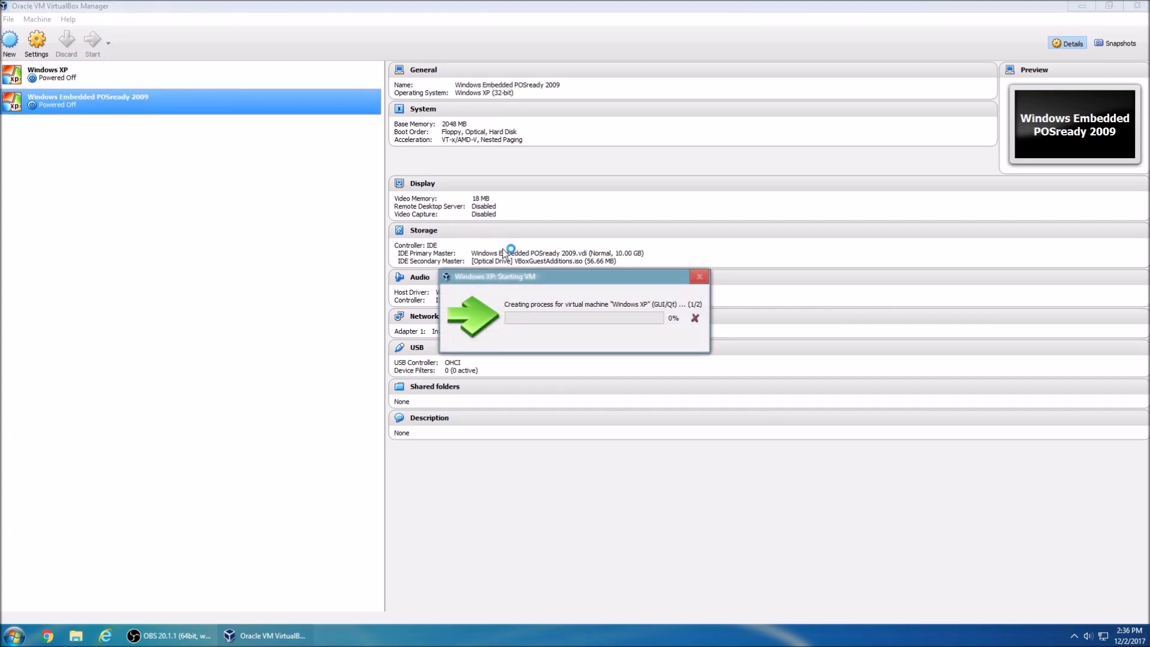
Step: Arrange the two virtual machine windows side by side, with POSready 2009 on the left half and Windows XP on the right half
left_click_drag(516, 5, 1135, 126)
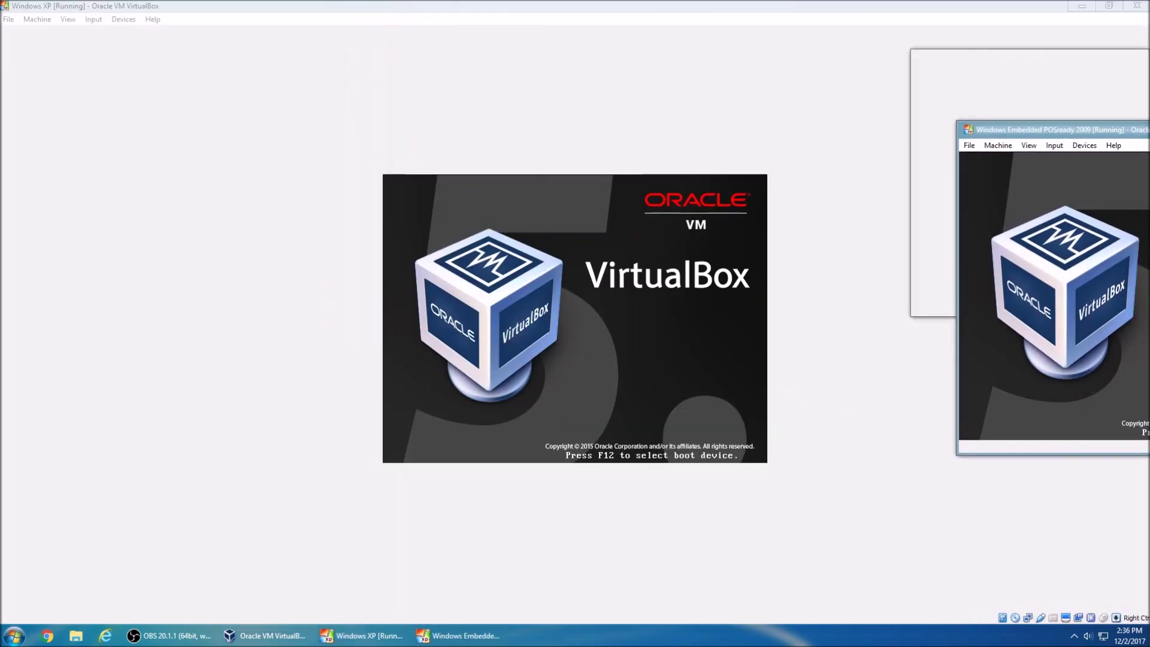
key("super+Right")
left_click(159, 210)
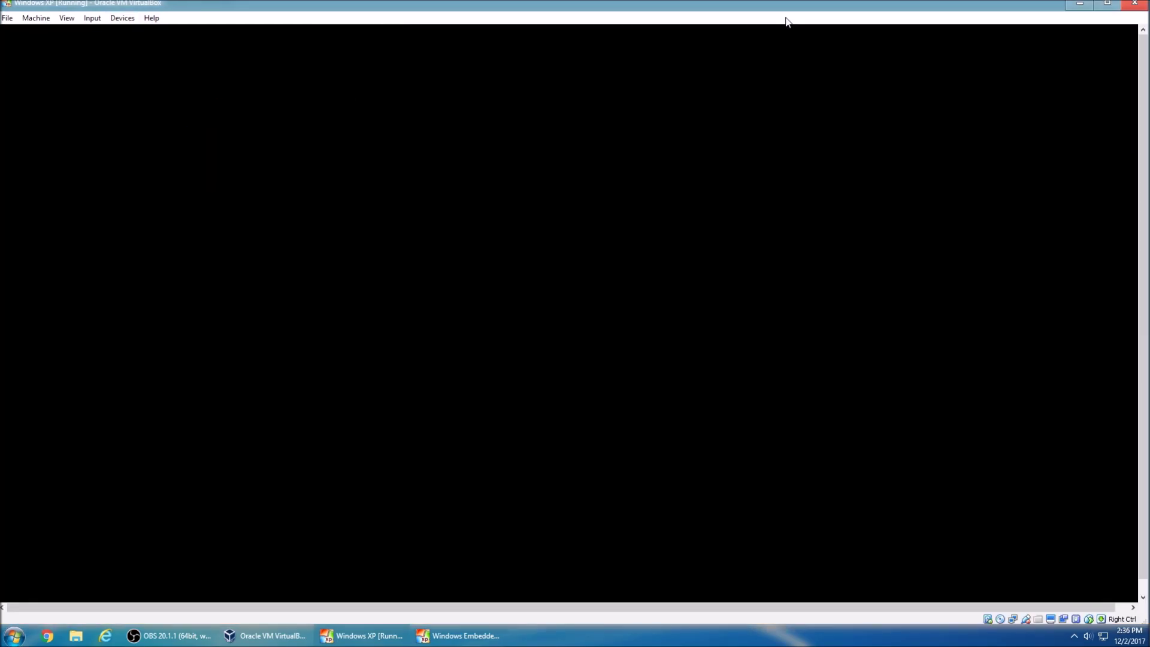
left_click_drag(746, 4, 1149, 141)
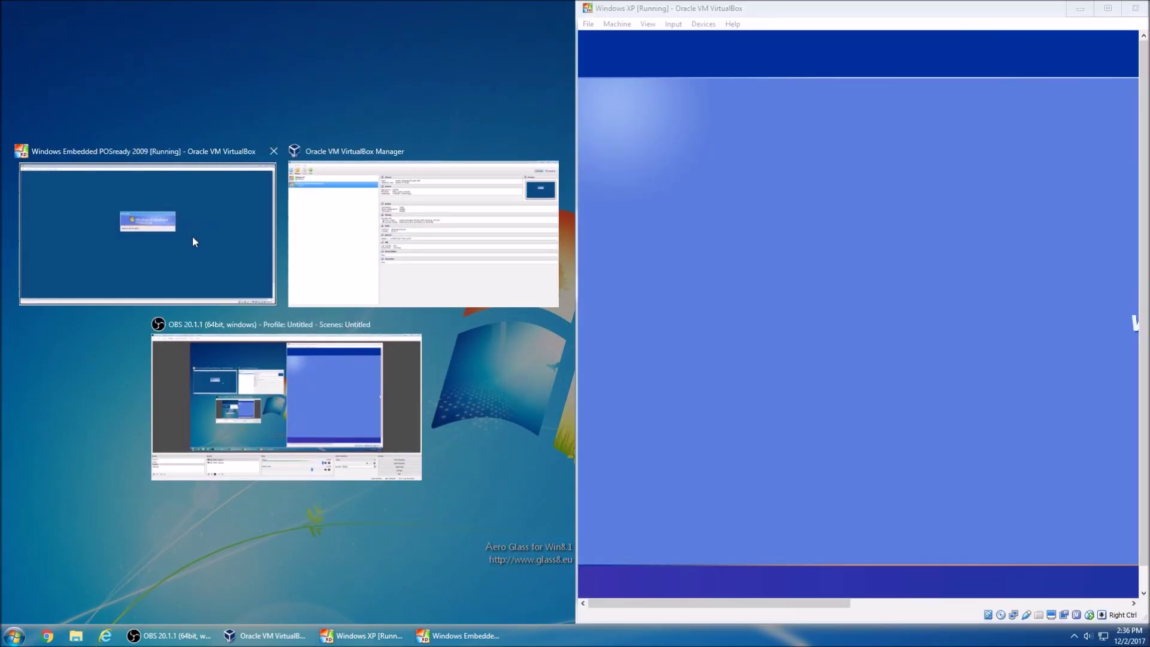
left_click(192, 236)
left_click_drag(392, 14, 1, 0)
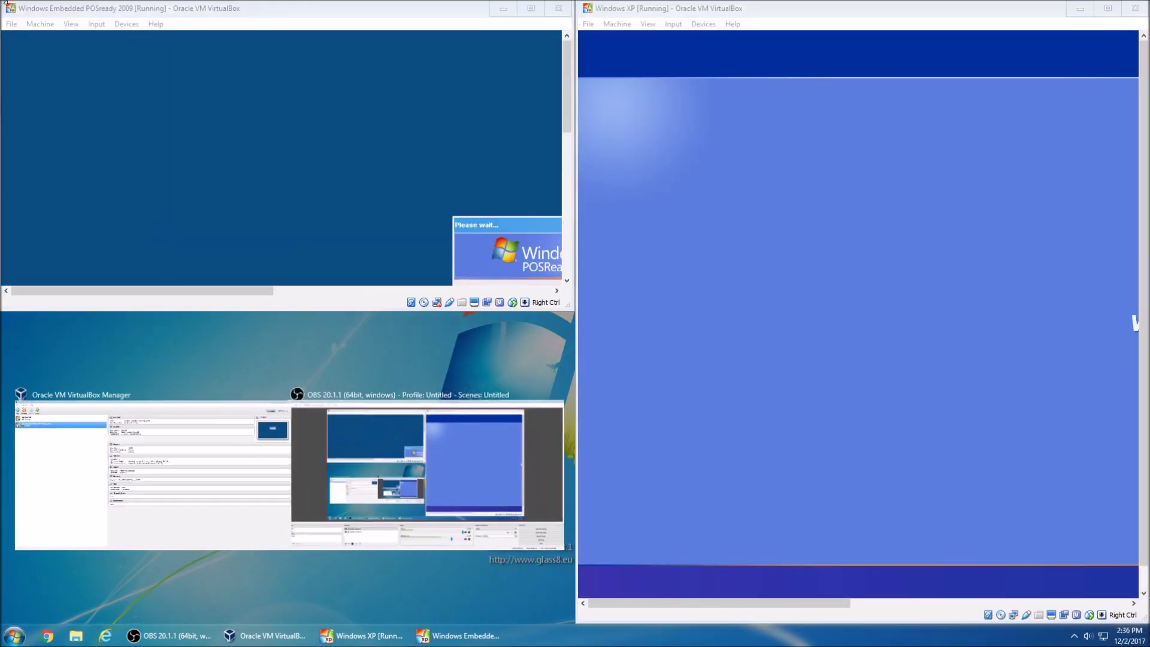
left_click_drag(363, 14, 1, 158)
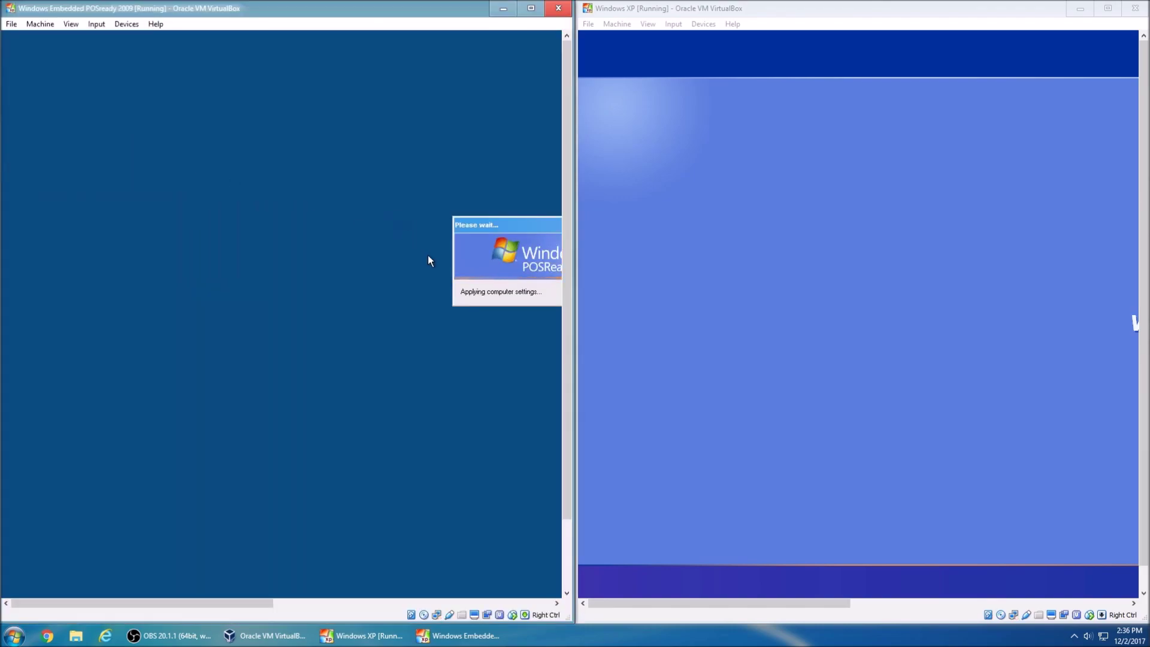
Step: Log on to the POSready 2009 machine as Administrator by entering the account password
left_click_drag(199, 596, 335, 597)
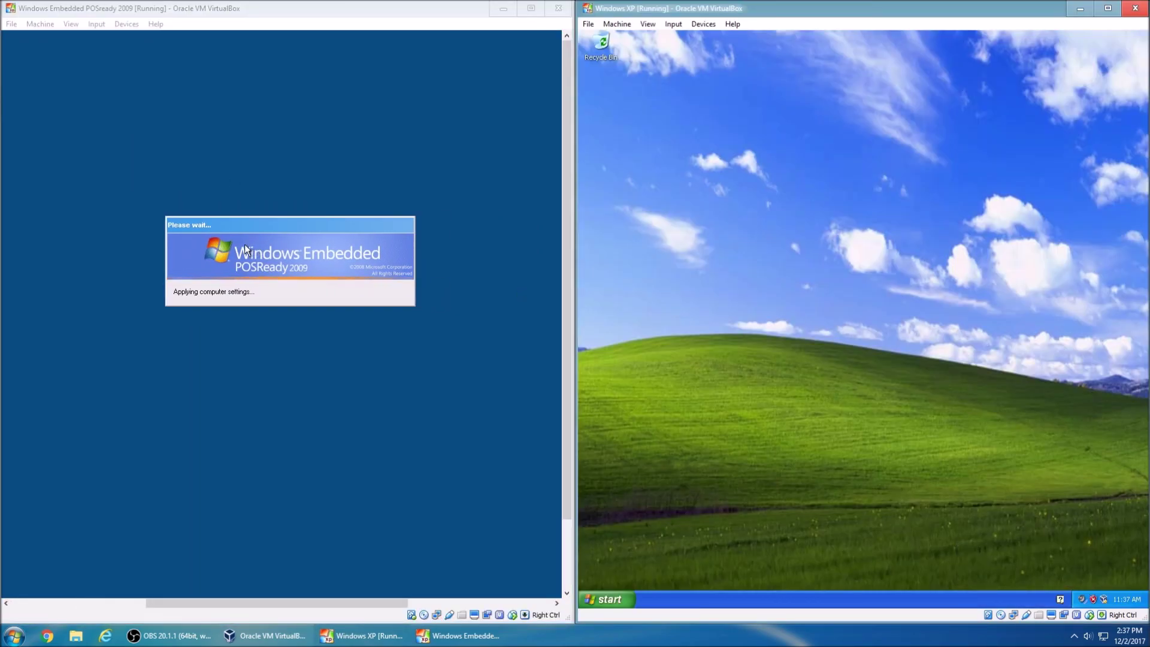
left_click_drag(971, 413, 886, 165)
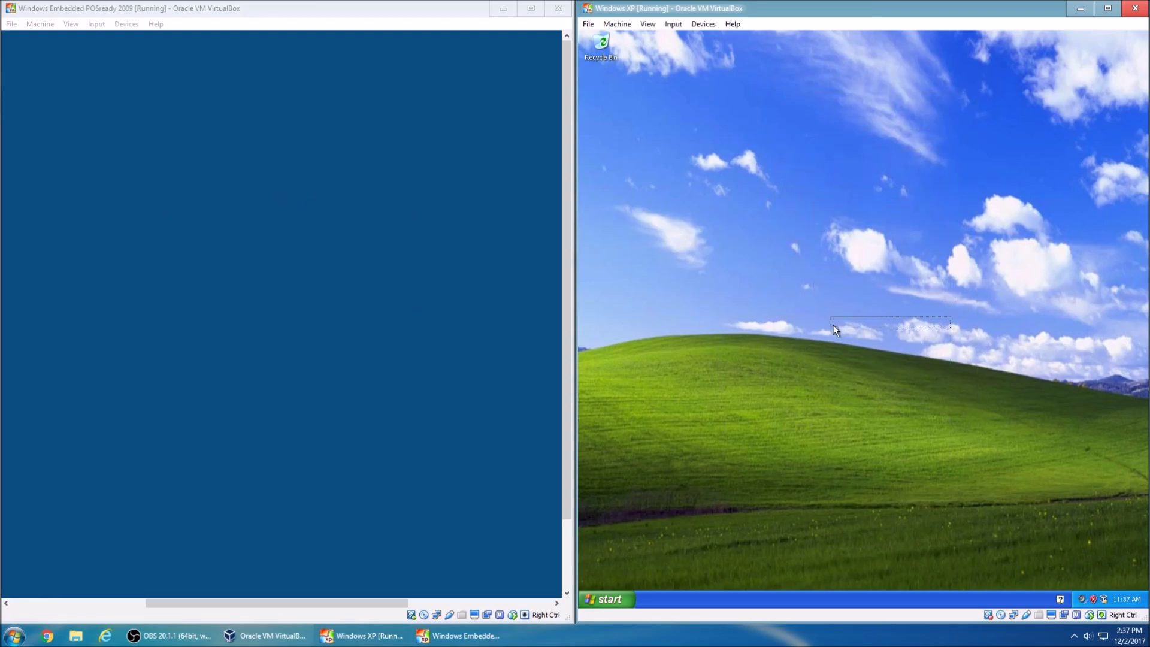
left_click(340, 292)
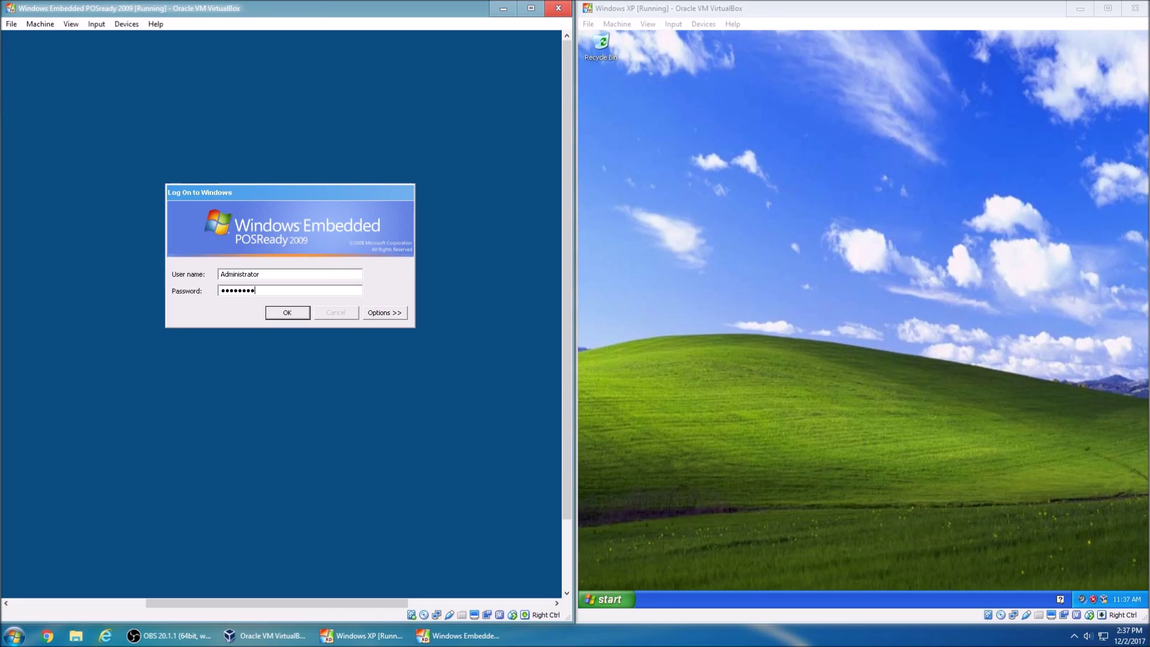
key("Return")
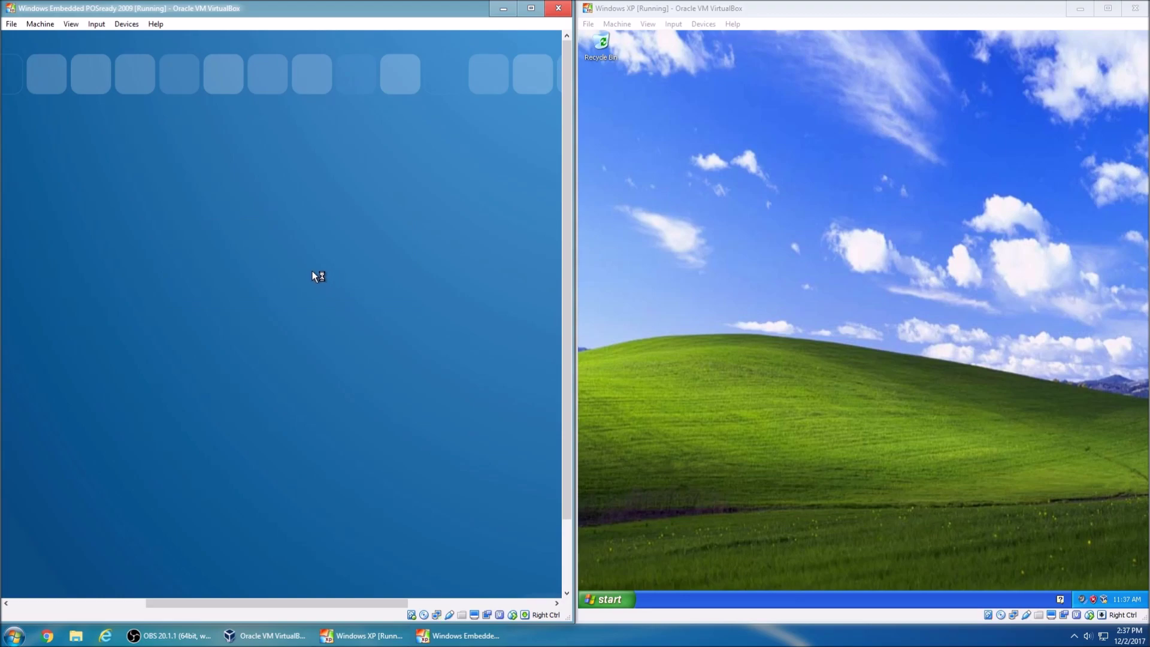
left_click_drag(337, 198, 645, 457)
mouse_move(329, 266)
left_mouse_down()
mouse_move(534, 606)
mouse_move(332, 263)
left_mouse_up()
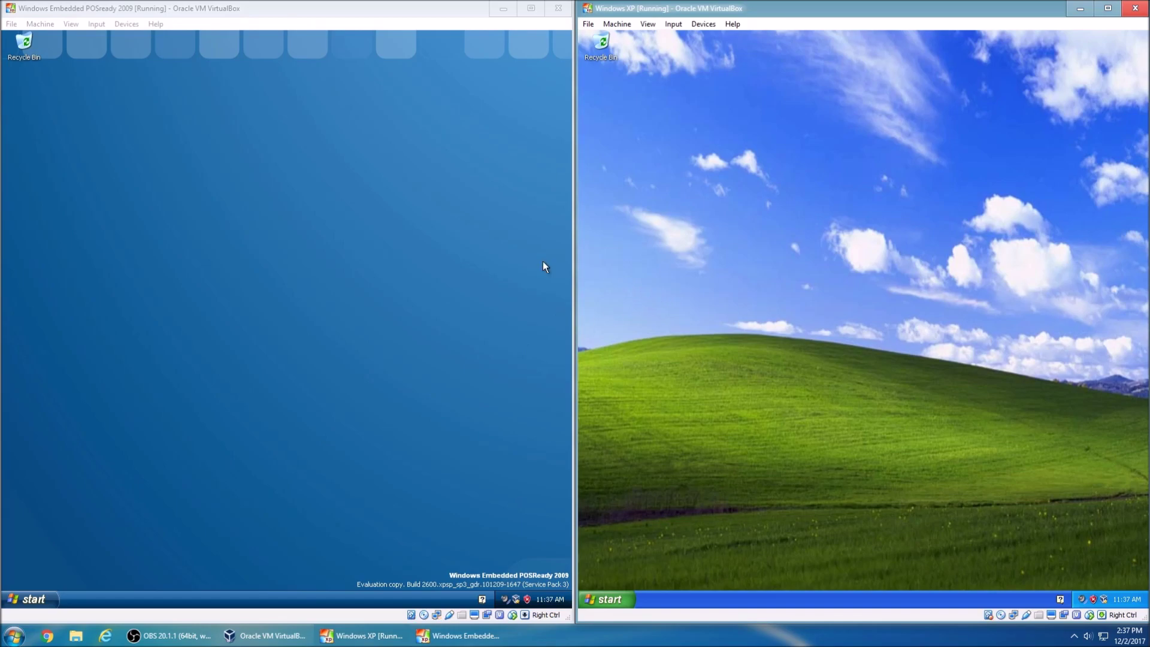
Step: Open the Start menus of both machines to compare their entries, and close them again
left_click(287, 80)
left_click(727, 300)
left_click(33, 599)
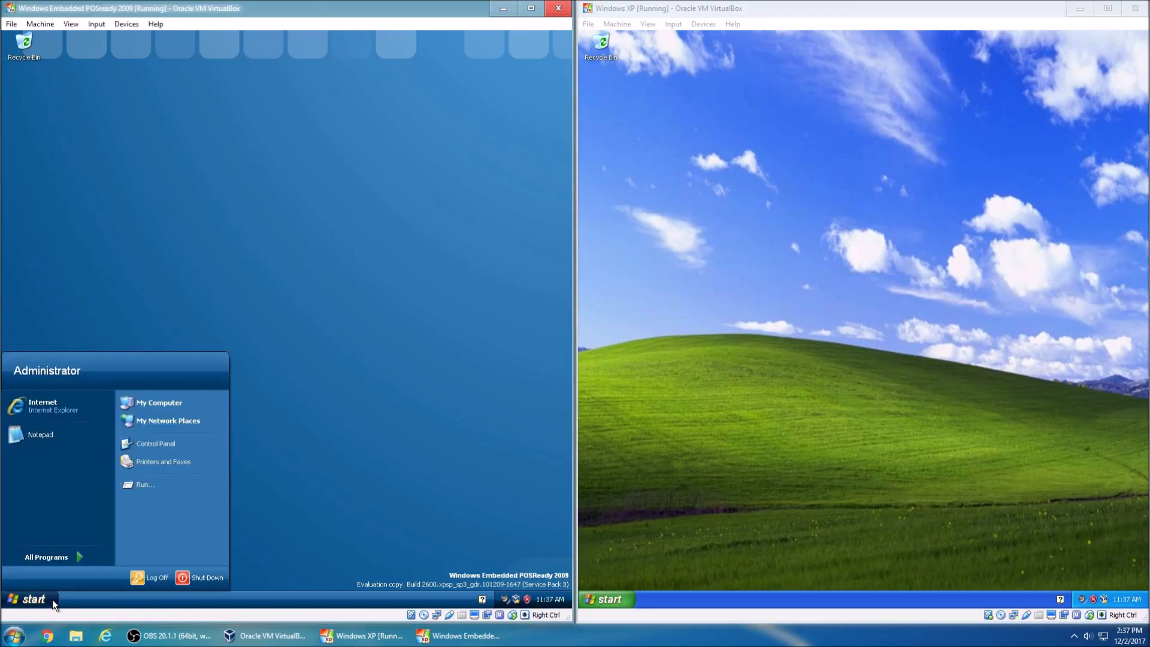
left_click(596, 601)
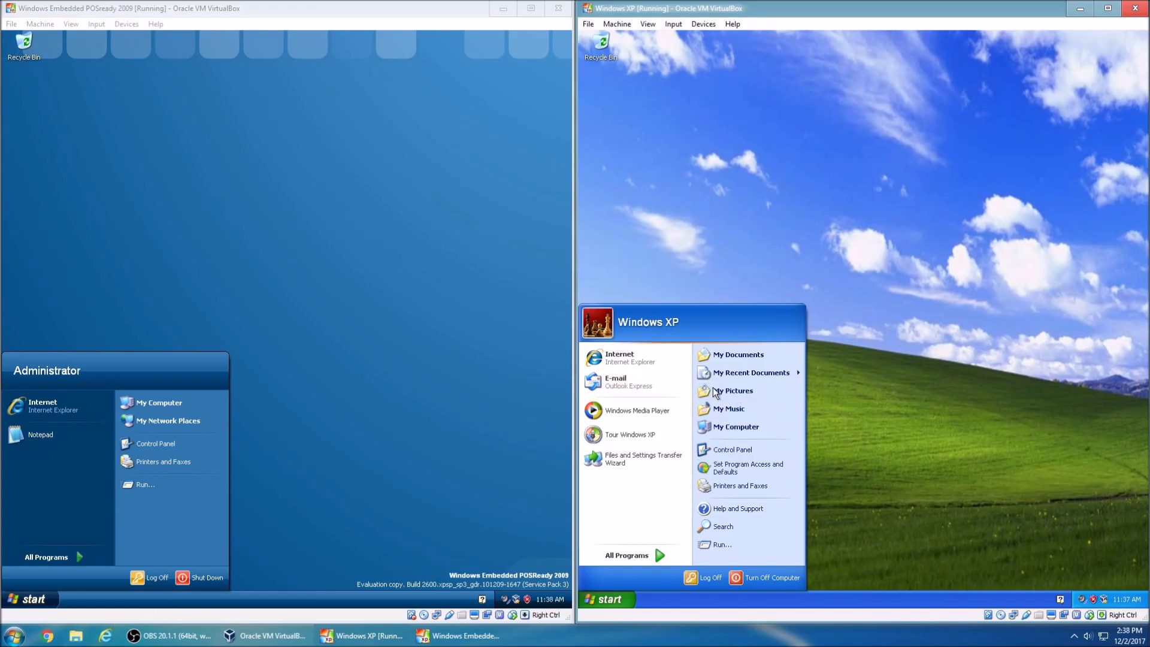
left_click(957, 423)
left_click(314, 380)
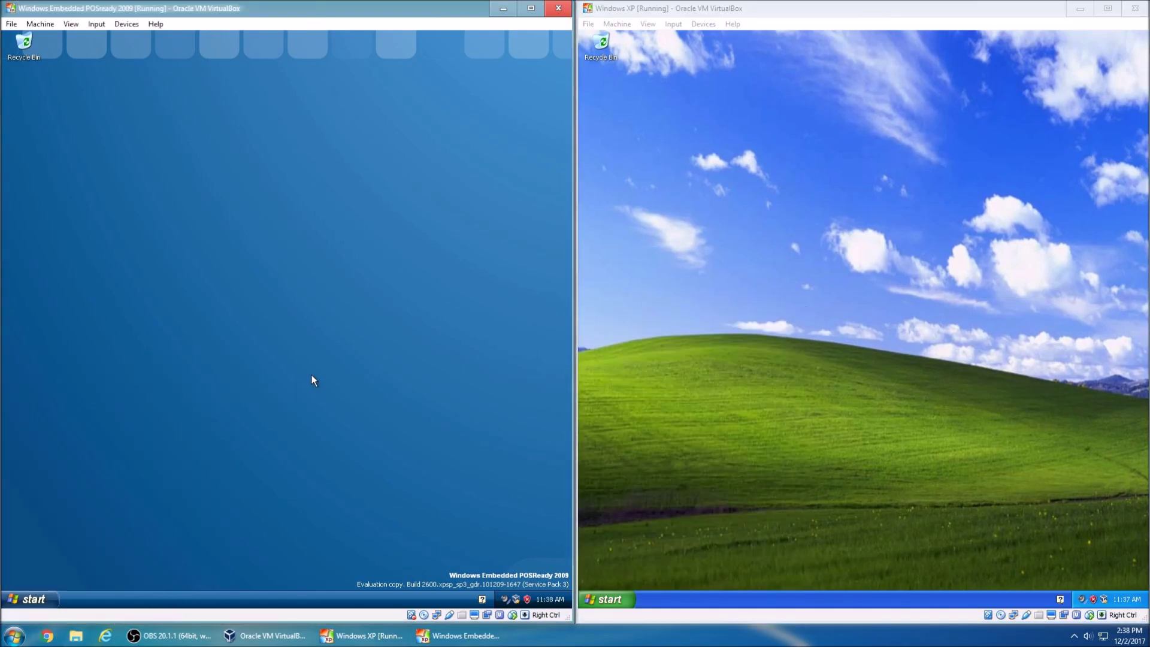
Step: Open the desktop's Display Properties on both the POSready 2009 and the Windows XP machine
right_click(231, 267)
left_click(264, 337)
right_click(805, 164)
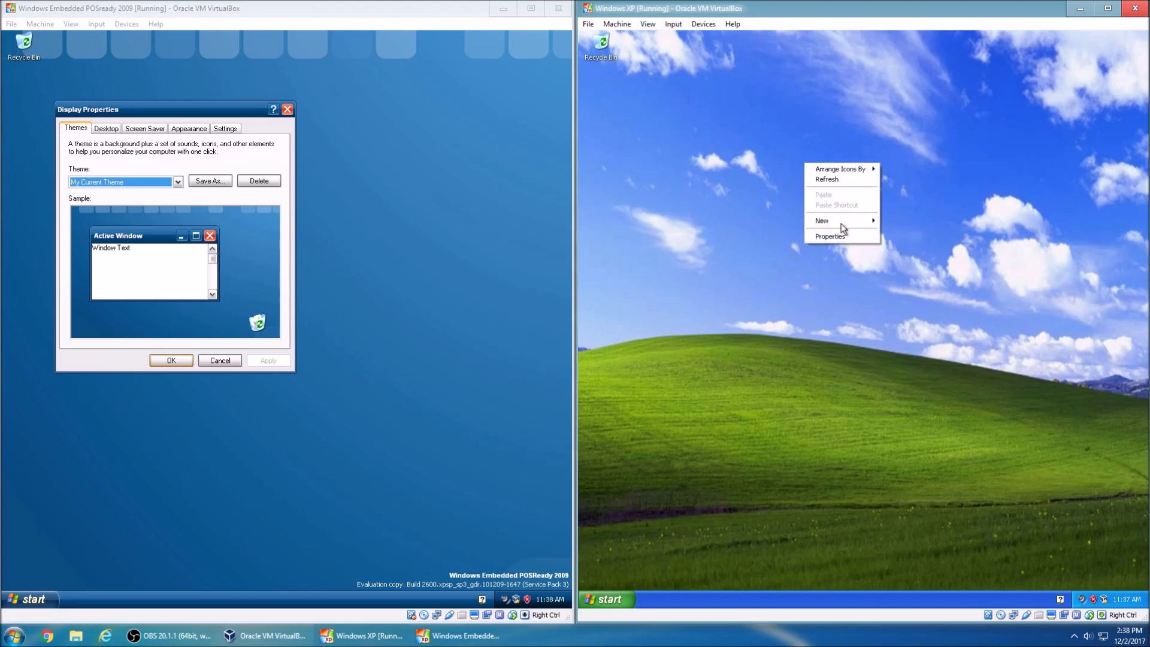
left_click(835, 237)
Step: Apply the POSReady theme on the POSready 2009 machine
left_click(144, 183)
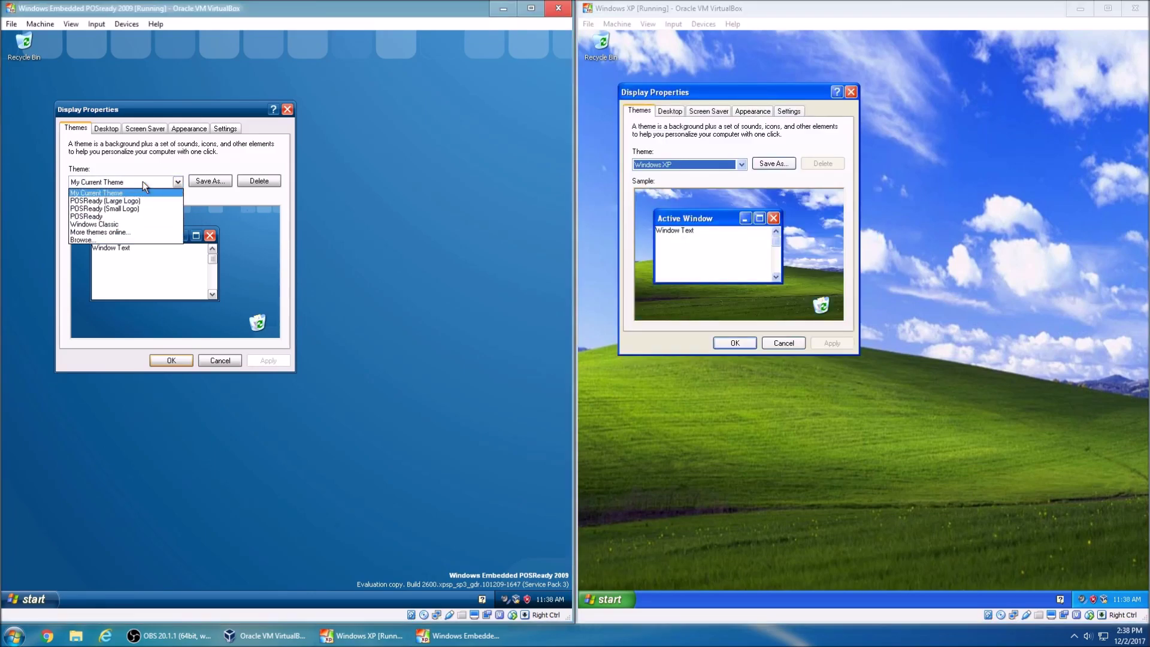
left_click(133, 216)
left_click(262, 359)
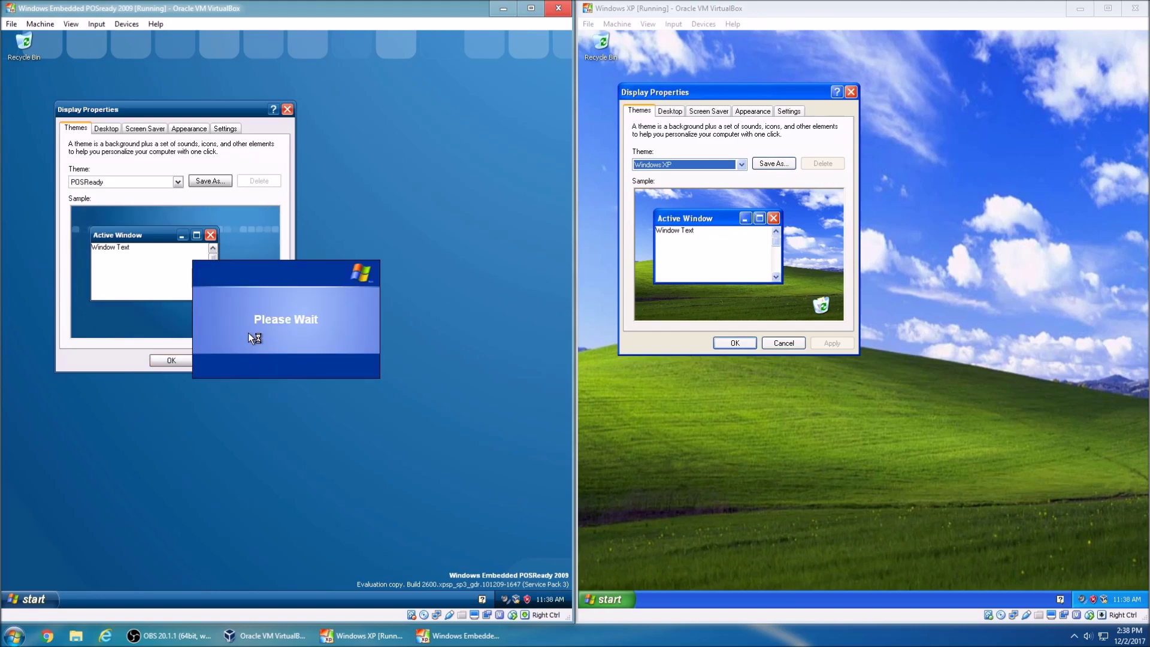
Step: Move both Display Properties dialogs to compare their window style, and check the themes offered on the Windows XP machine
left_click_drag(702, 93, 723, 103)
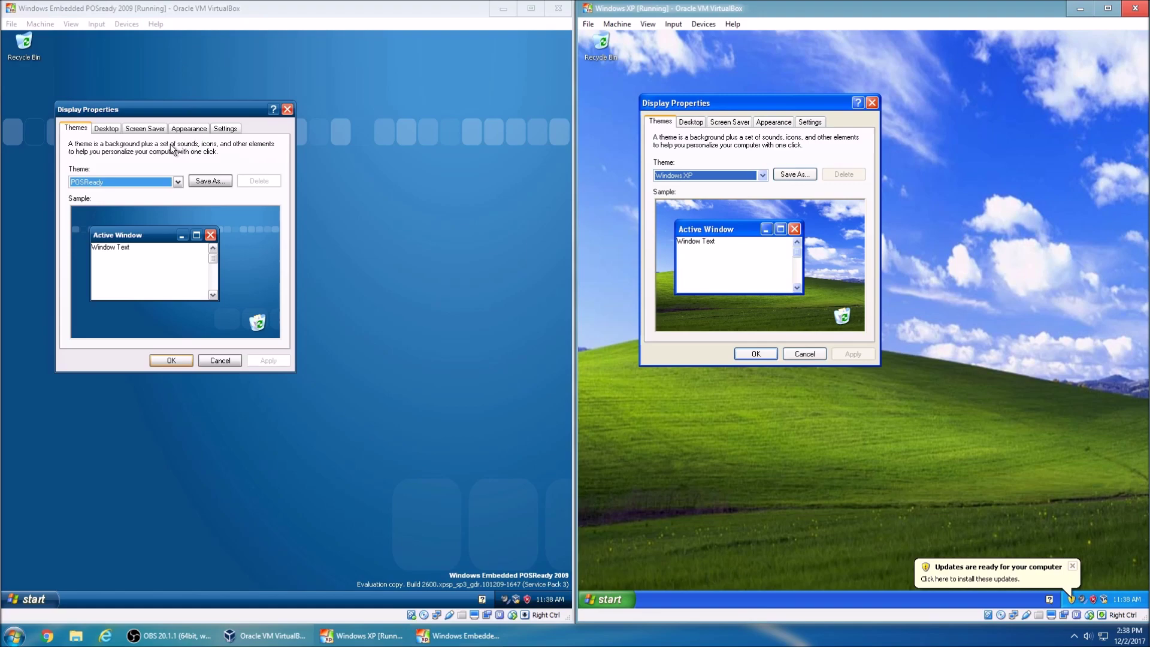
left_click_drag(184, 113, 233, 144)
left_click_drag(685, 103, 698, 130)
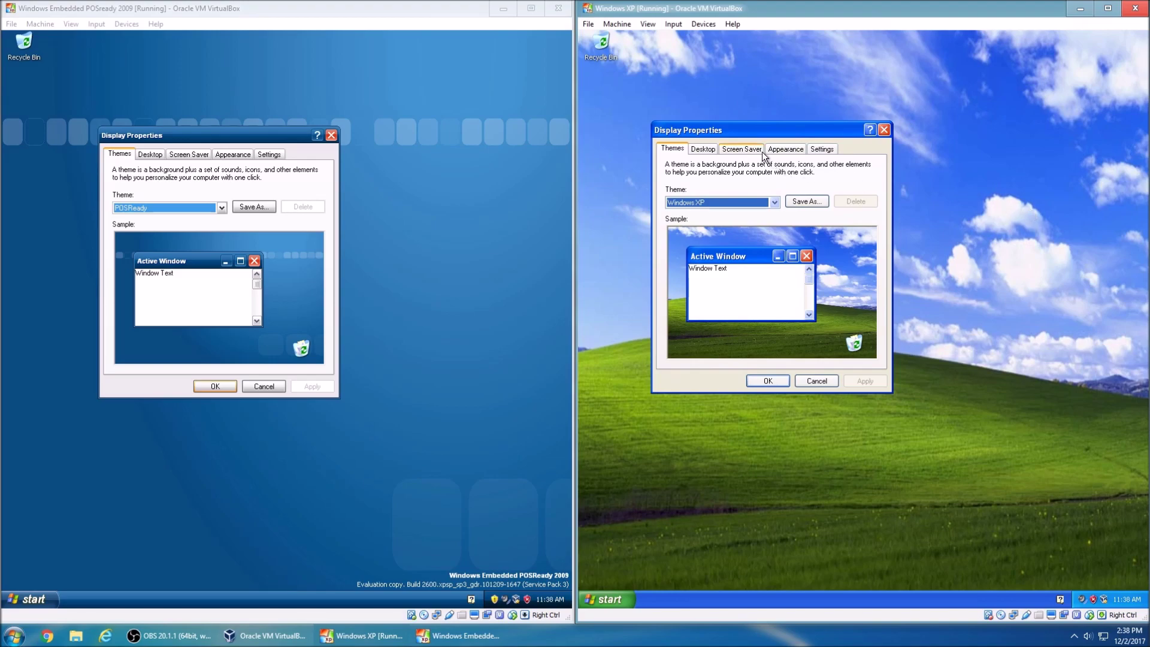
left_click_drag(729, 127, 785, 152)
left_click(783, 224)
left_click(778, 154)
left_click(791, 231)
left_click(791, 229)
Step: Bring both Display Properties dialogs to the shared edge of the two machines to compare their title bars directly
left_click_drag(255, 131, 296, 104)
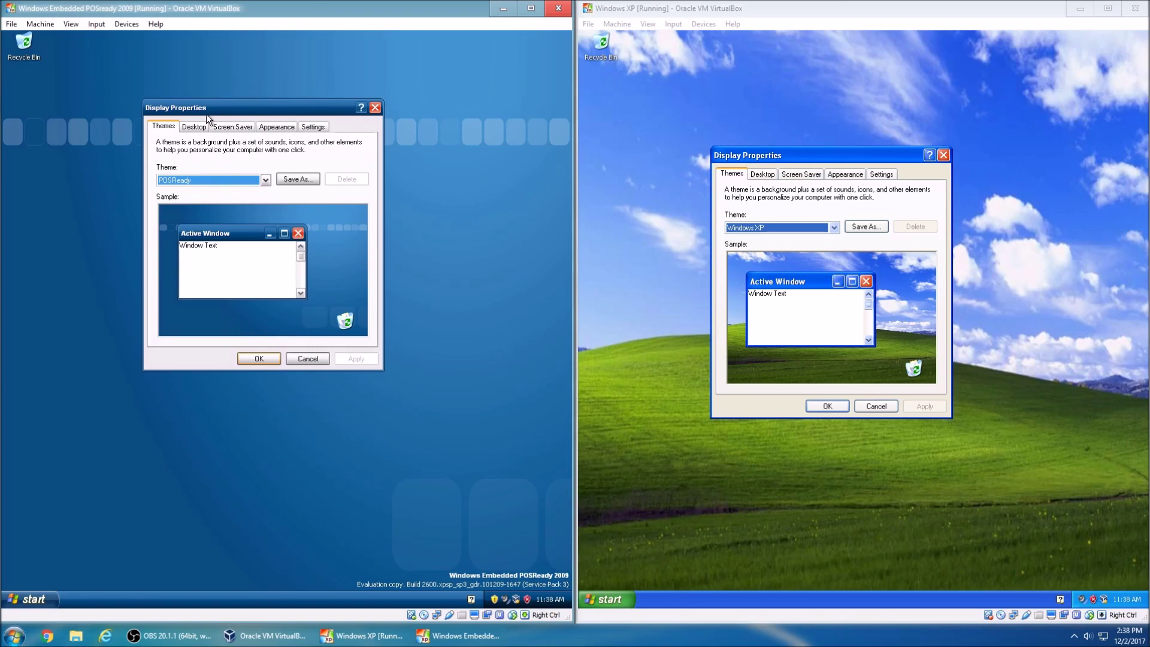
left_click_drag(206, 113, 386, 172)
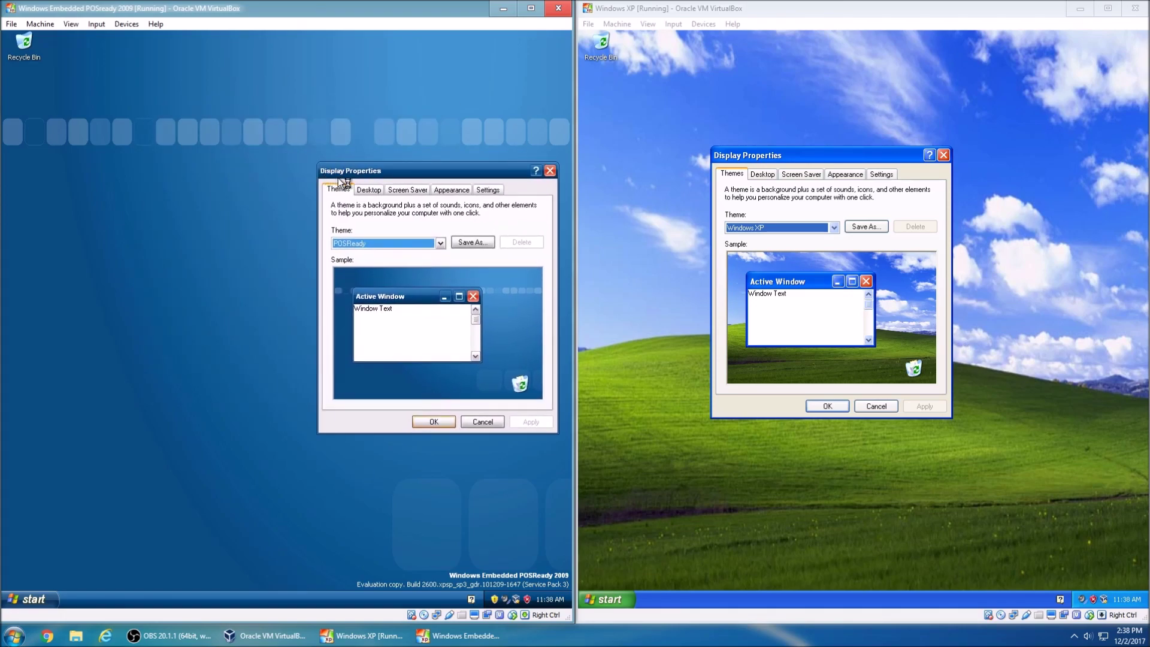
left_click_drag(728, 157, 591, 173)
left_click_drag(414, 171, 570, 174)
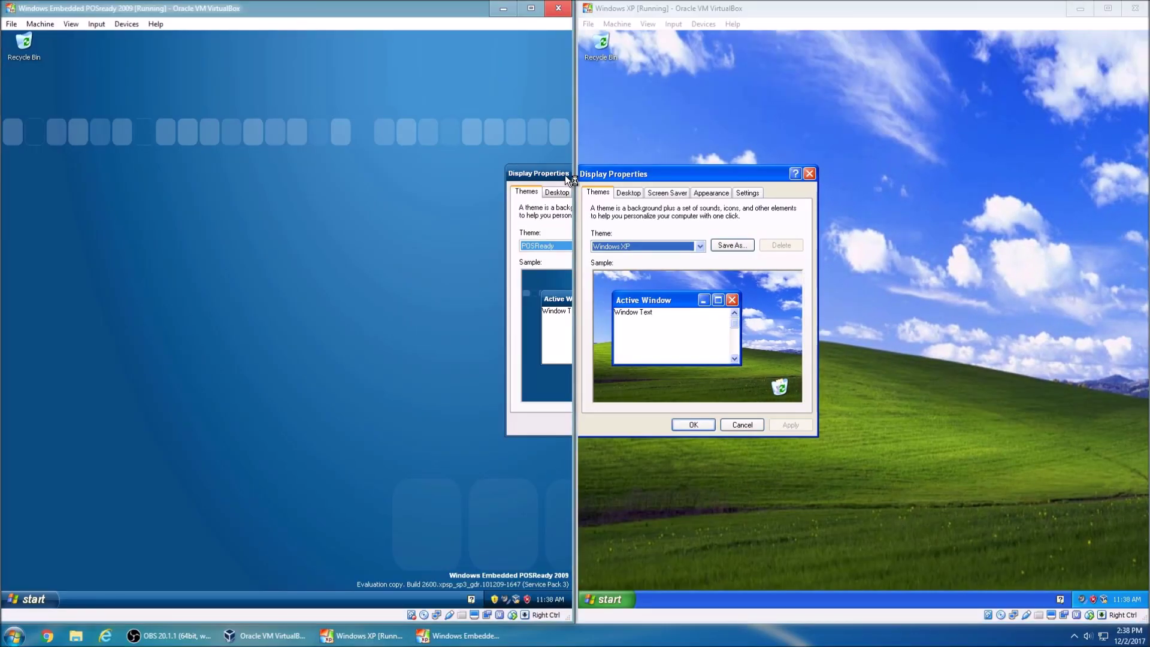
Step: Compare the available desktop backgrounds in the Display Properties of the POSready 2009 and Windows XP machines
left_click_drag(565, 175, 159, 120)
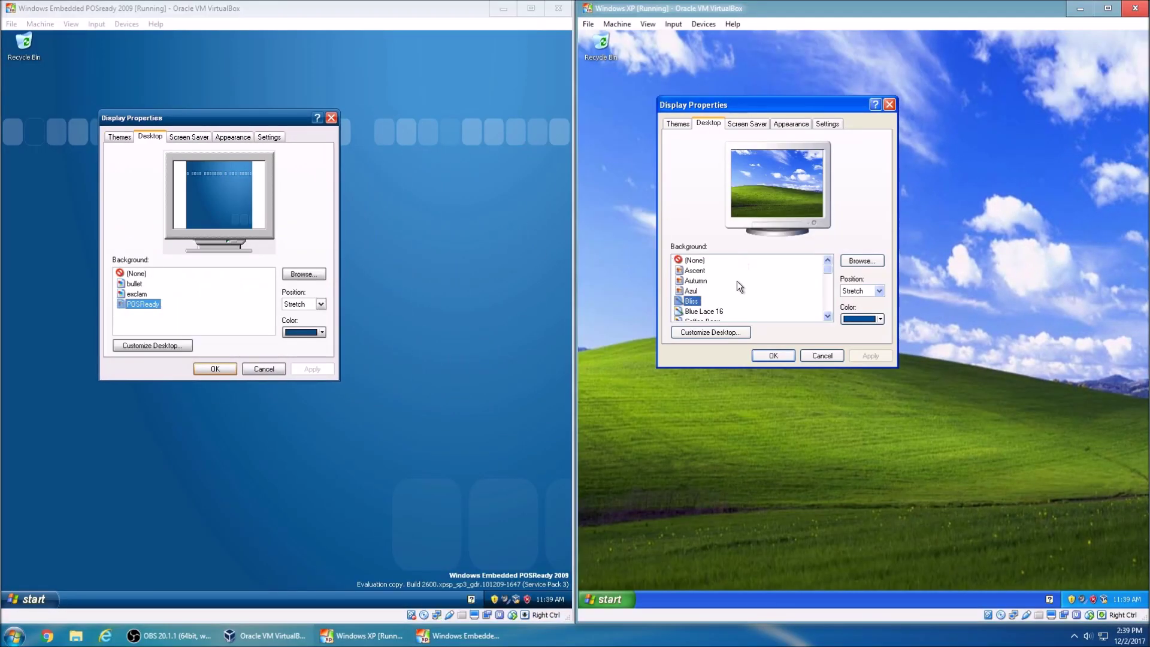
scroll(737, 282, "down", 3)
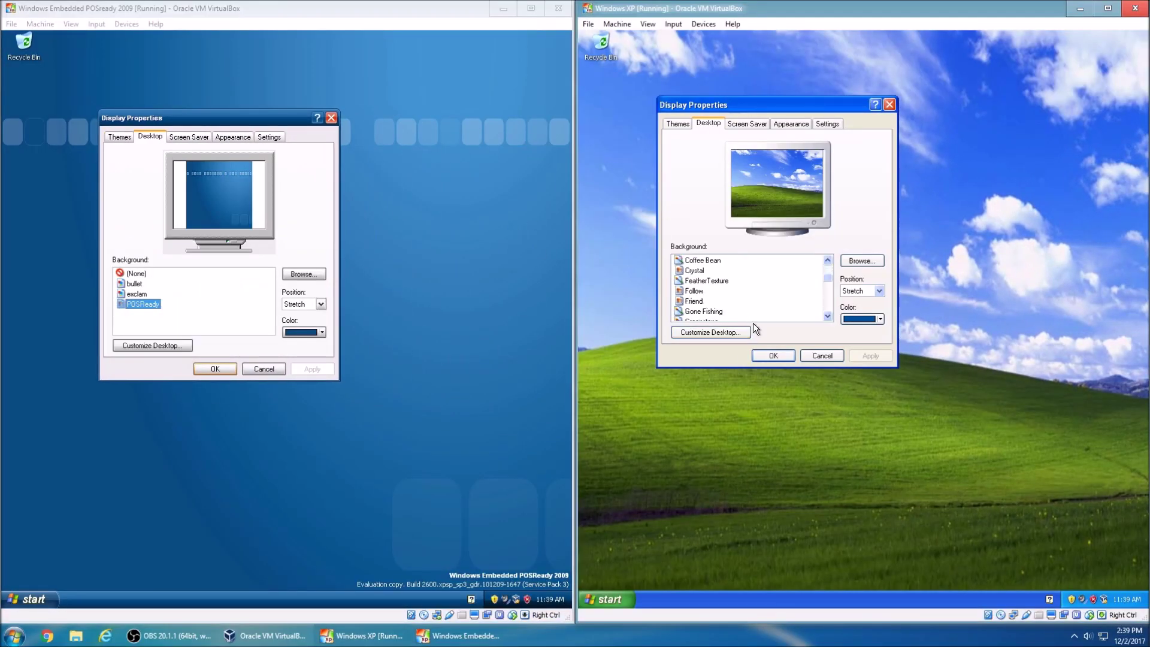
left_click(162, 296)
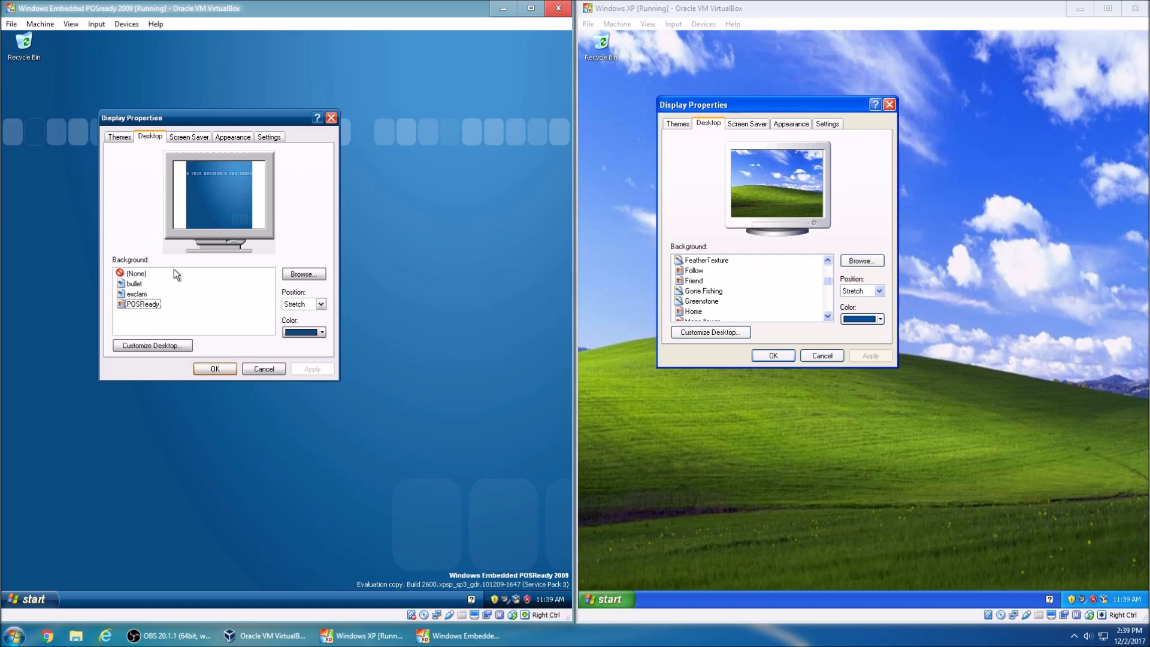
left_click(418, 156)
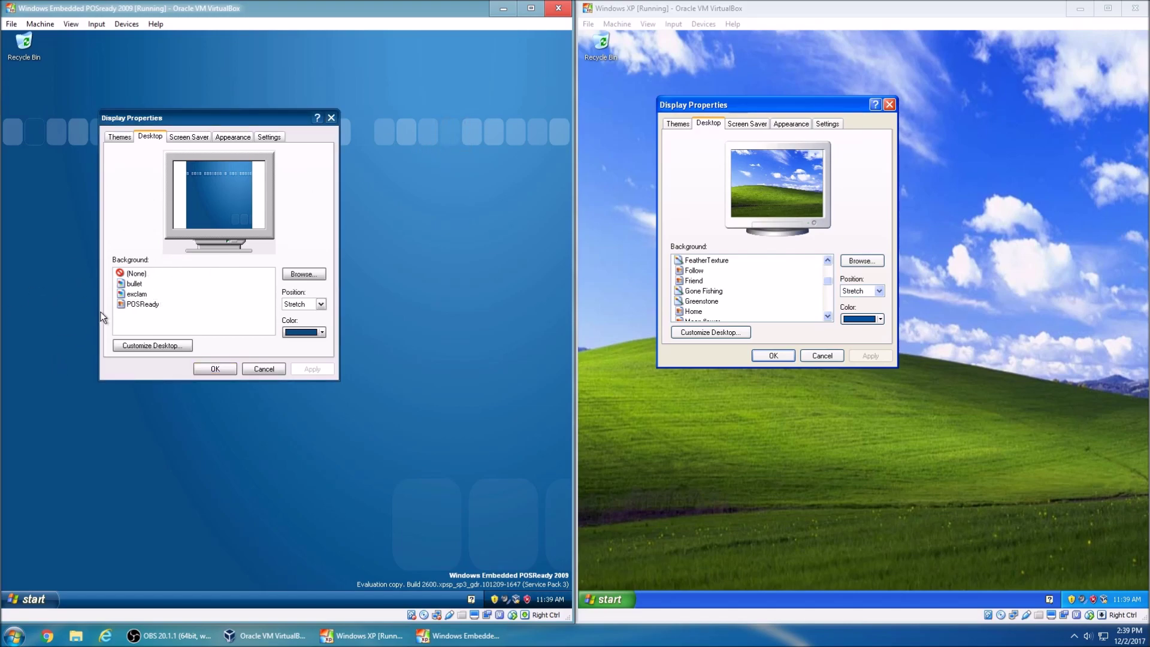
left_click(153, 310)
scroll(781, 308, "up", 3)
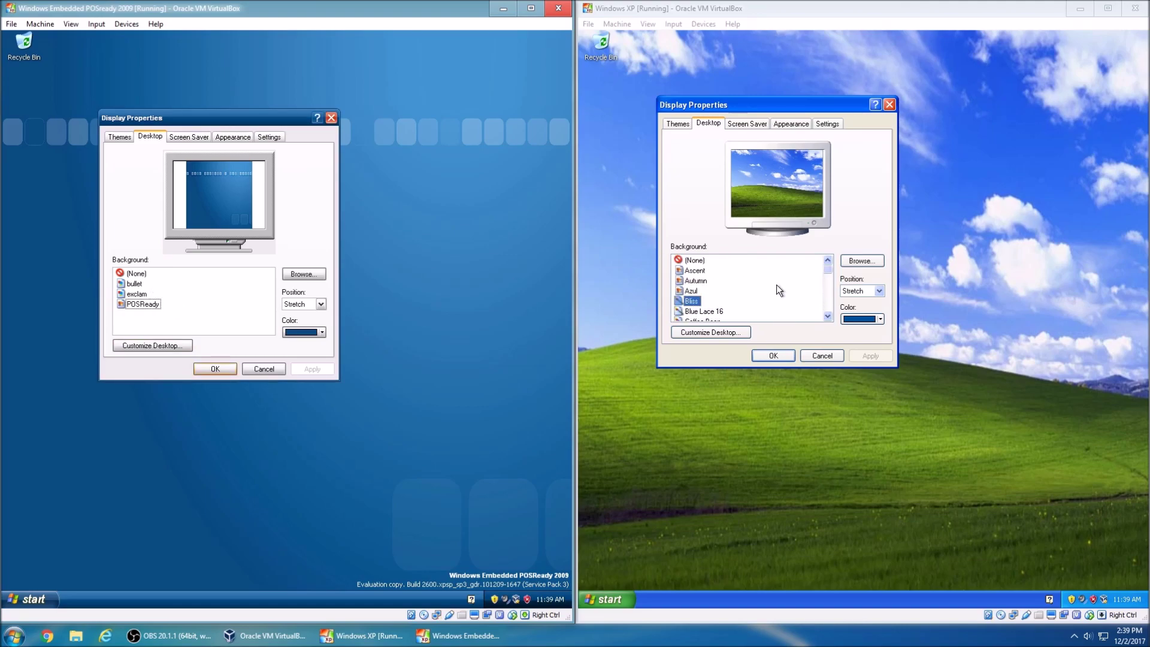
left_click(722, 289)
scroll(740, 277, "down", 3)
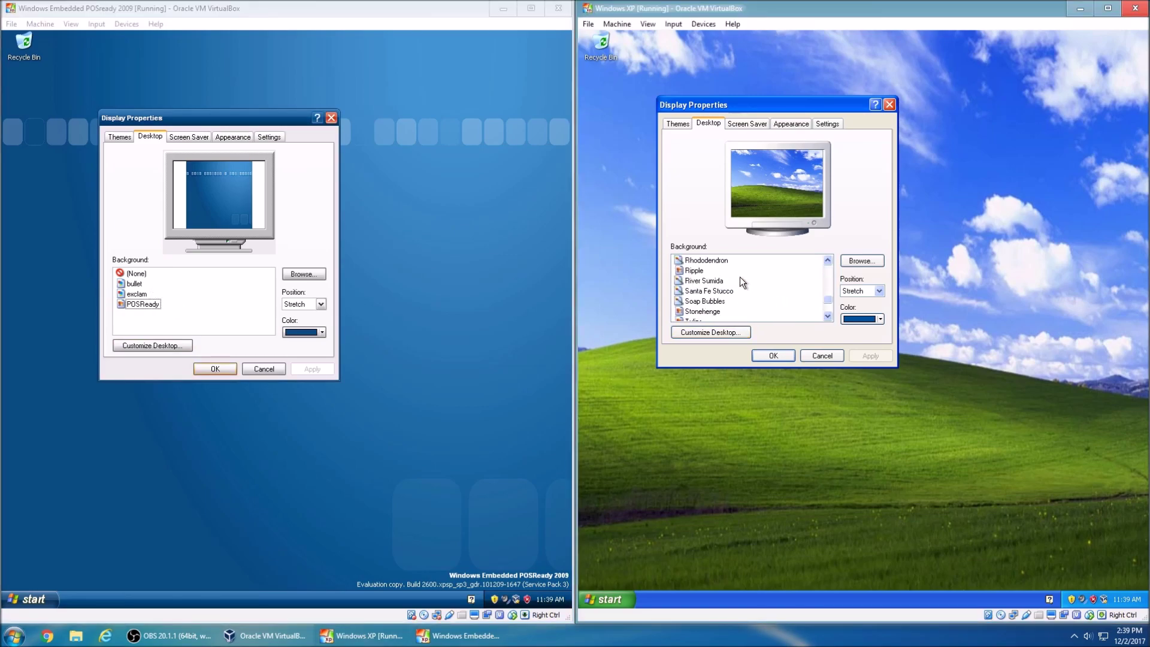
scroll(746, 280, "up", 3)
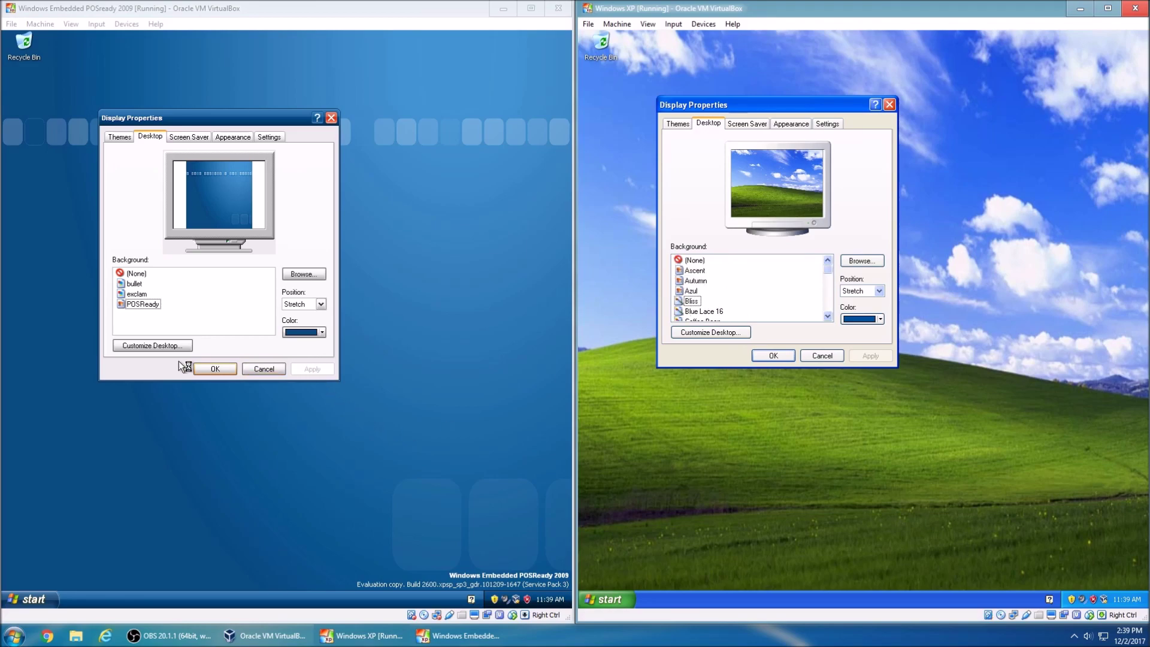
Step: Align the two Display Properties dialogs edge to edge across the machines to compare their desktop background pages
left_click_drag(193, 119, 566, 113)
left_click(669, 94)
left_click_drag(676, 107, 581, 106)
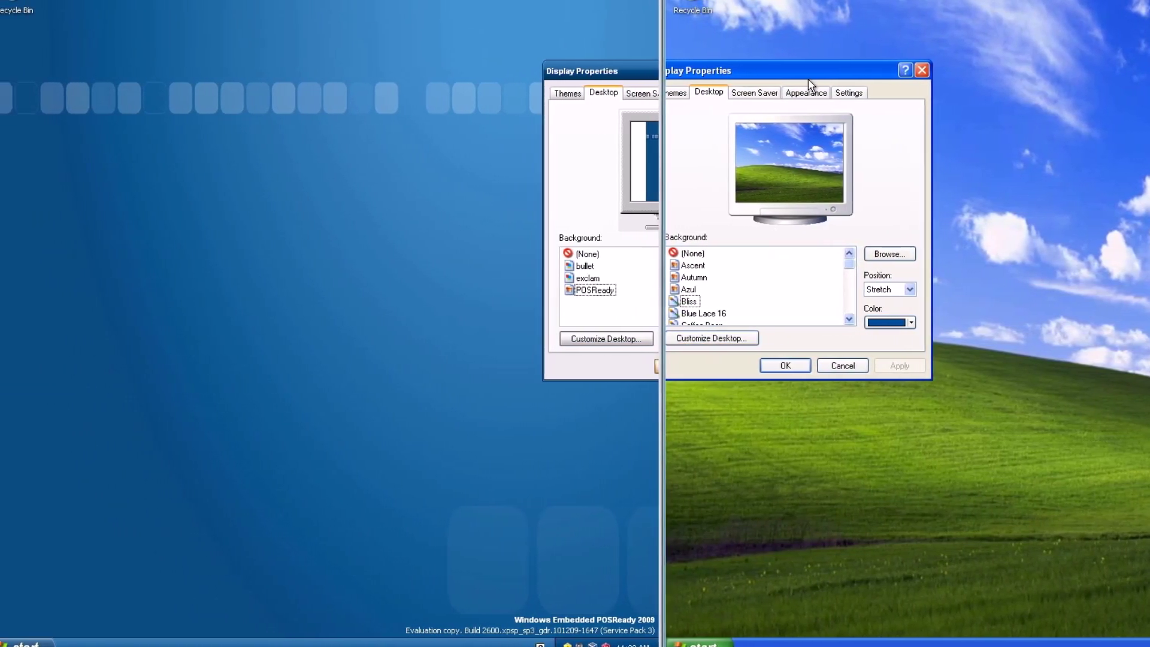
Step: Apply the POSReady (Small Logo) theme on the POSready 2009 machine and inspect its wallpaper
right_click(331, 254)
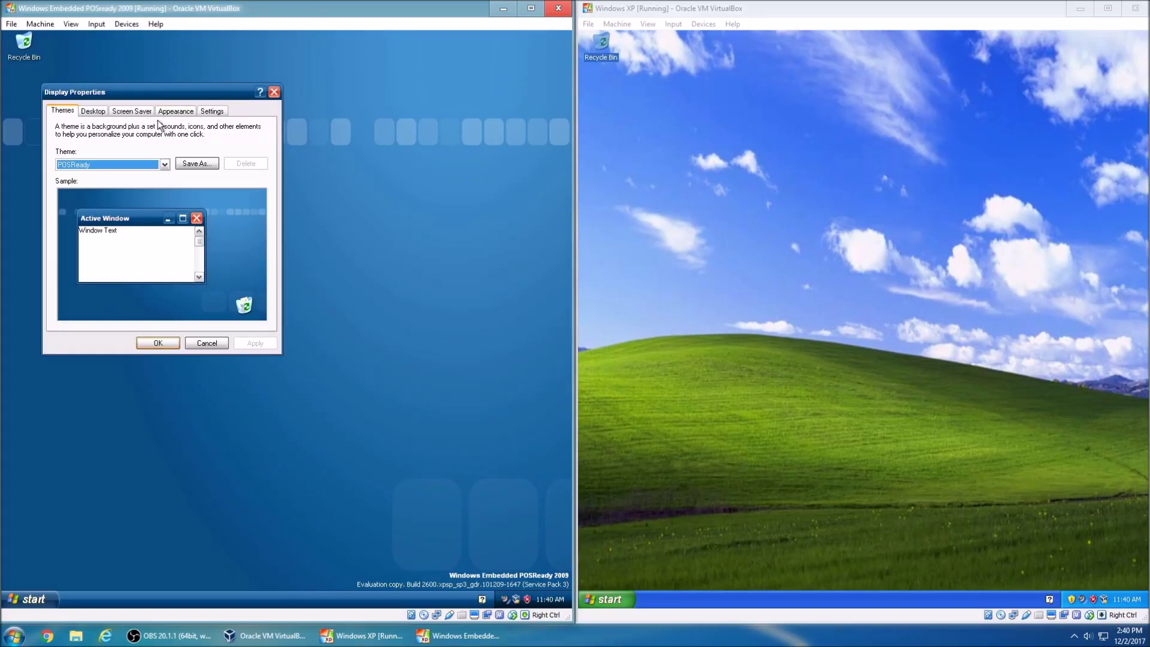
left_click(164, 164)
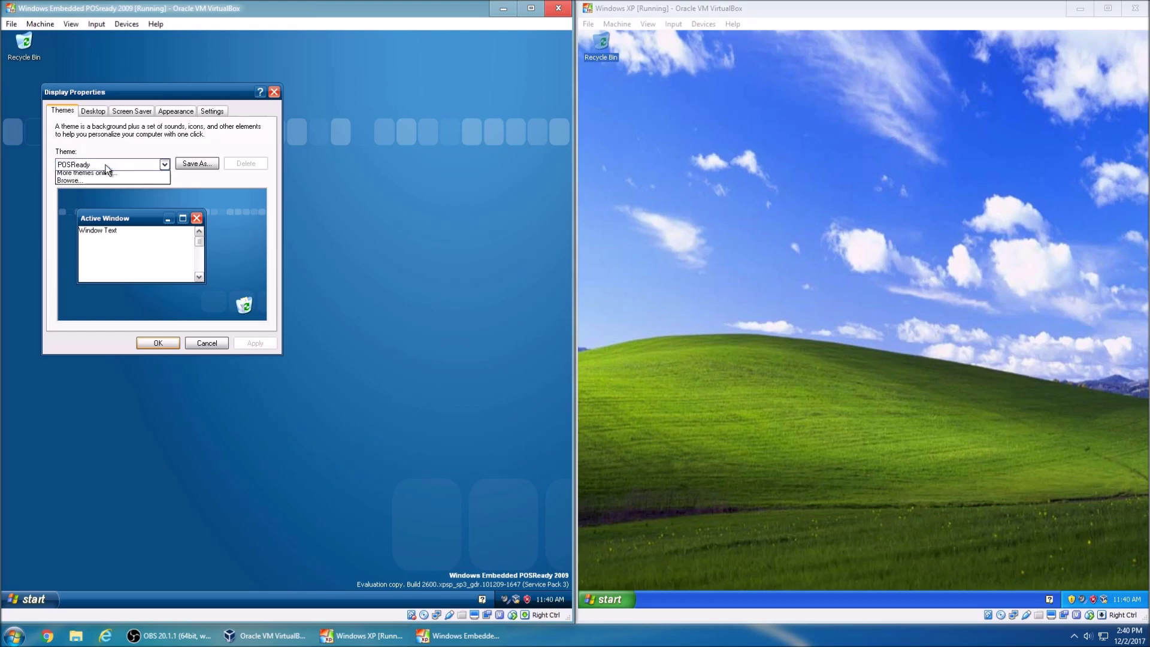
left_click(115, 192)
left_click(252, 343)
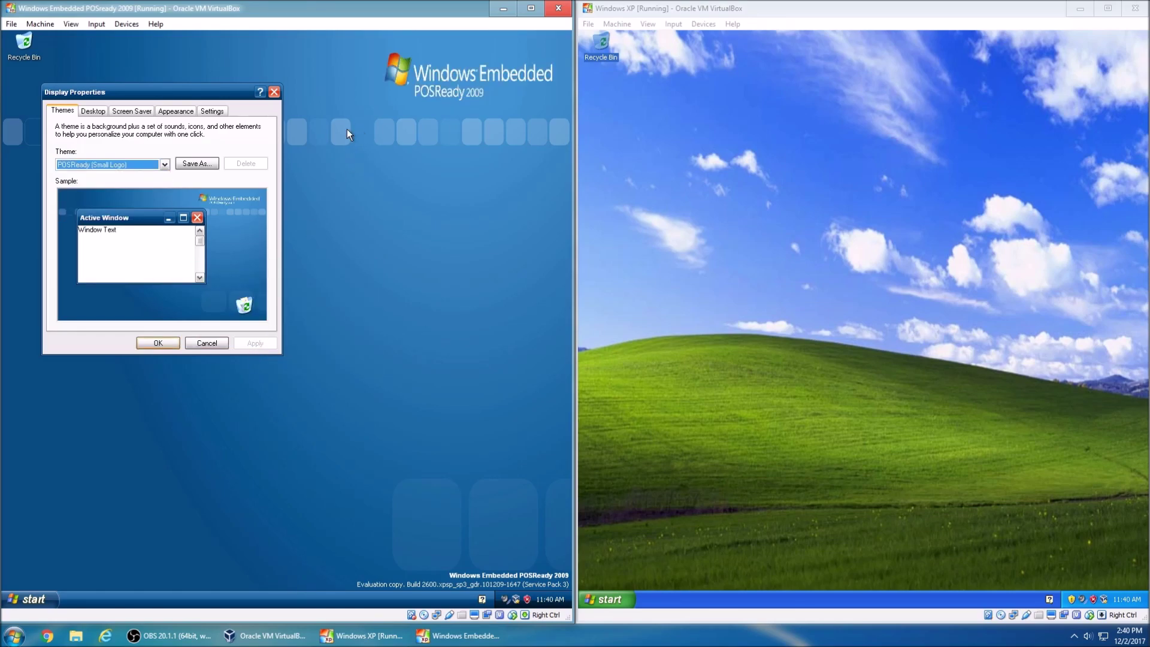
left_click_drag(381, 72, 437, 2)
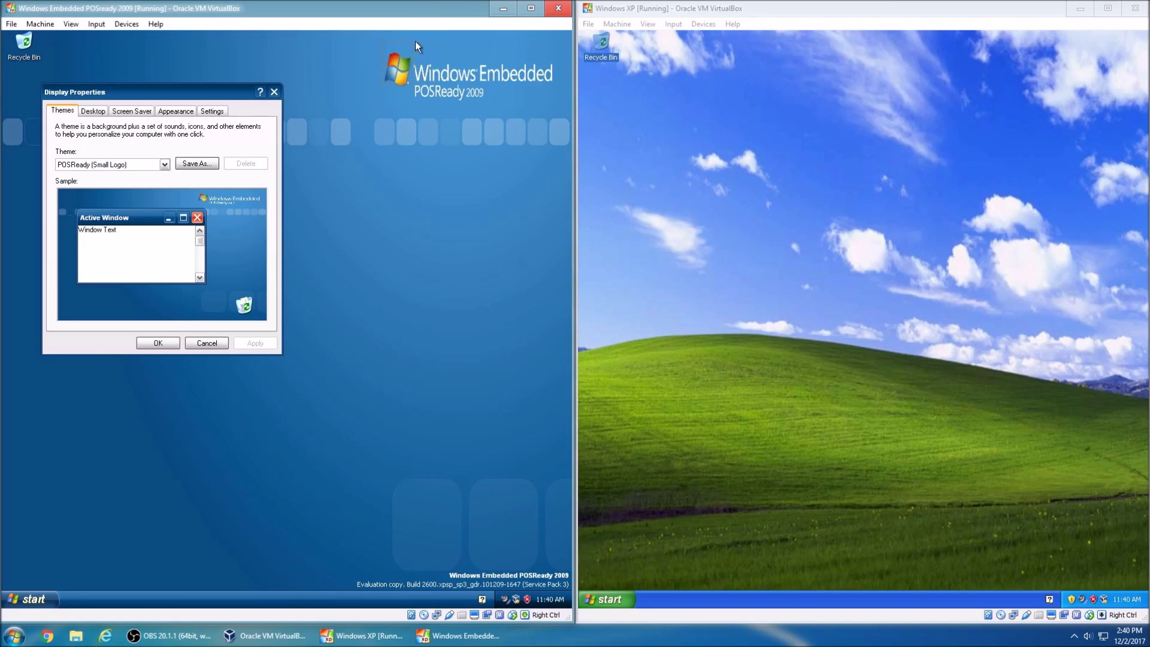
Step: Check the Start menu and theme choices, reapply the POSReady theme on the POSready 2009 machine and close Display Properties
left_click(15, 601)
left_click(12, 600)
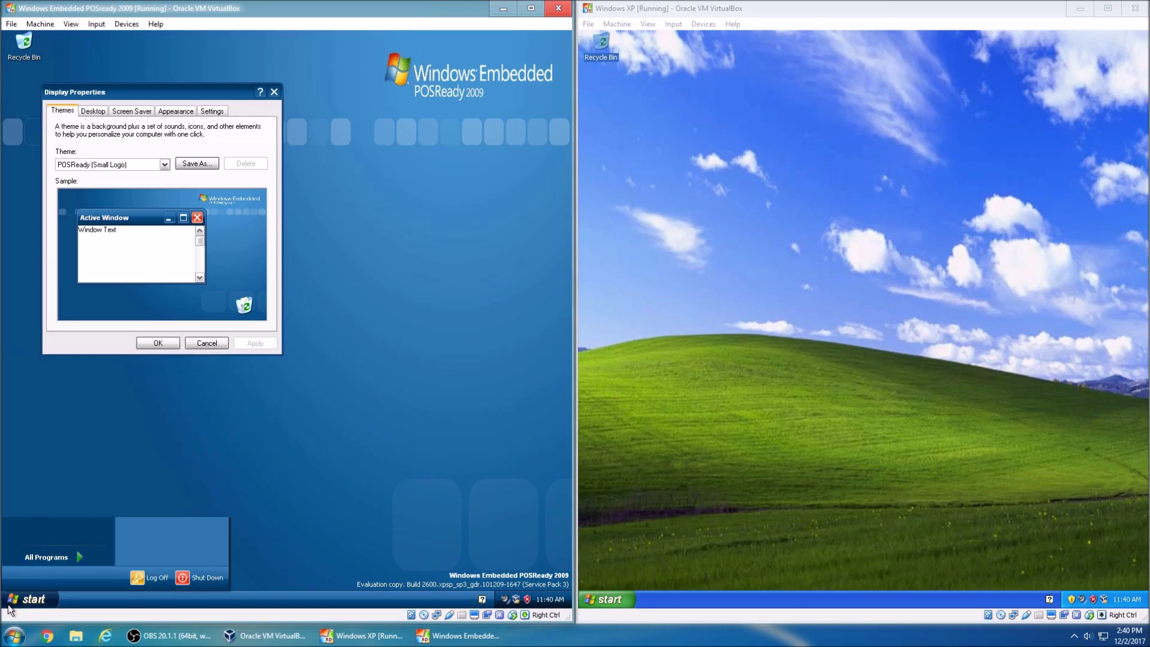
left_click(99, 164)
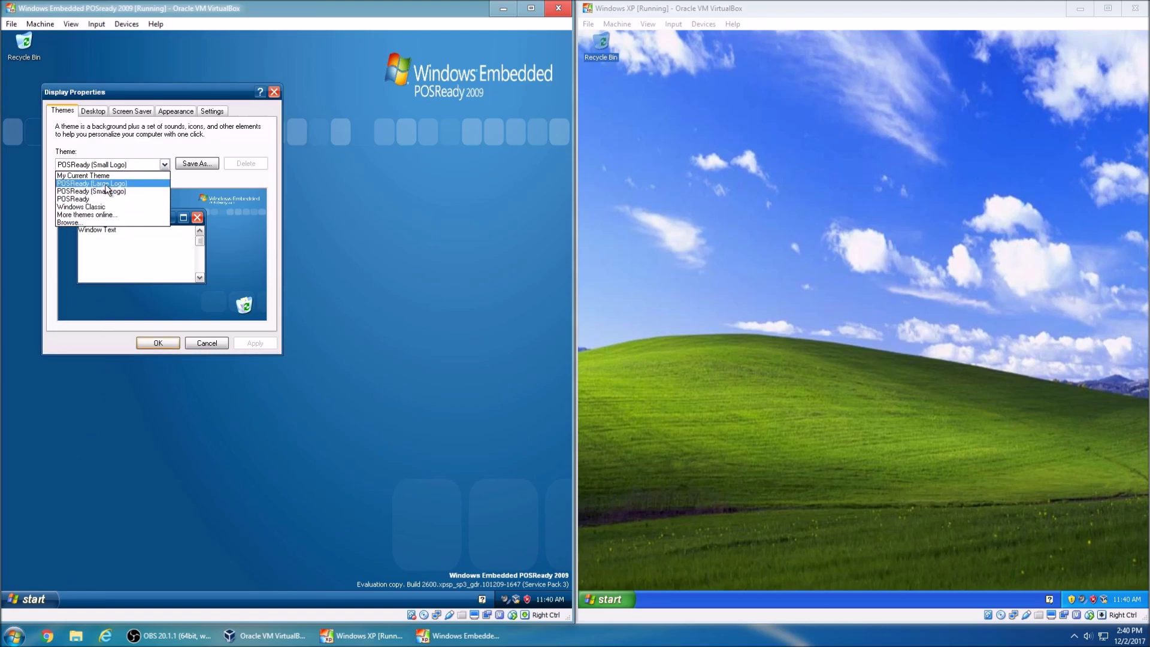
left_click(328, 68)
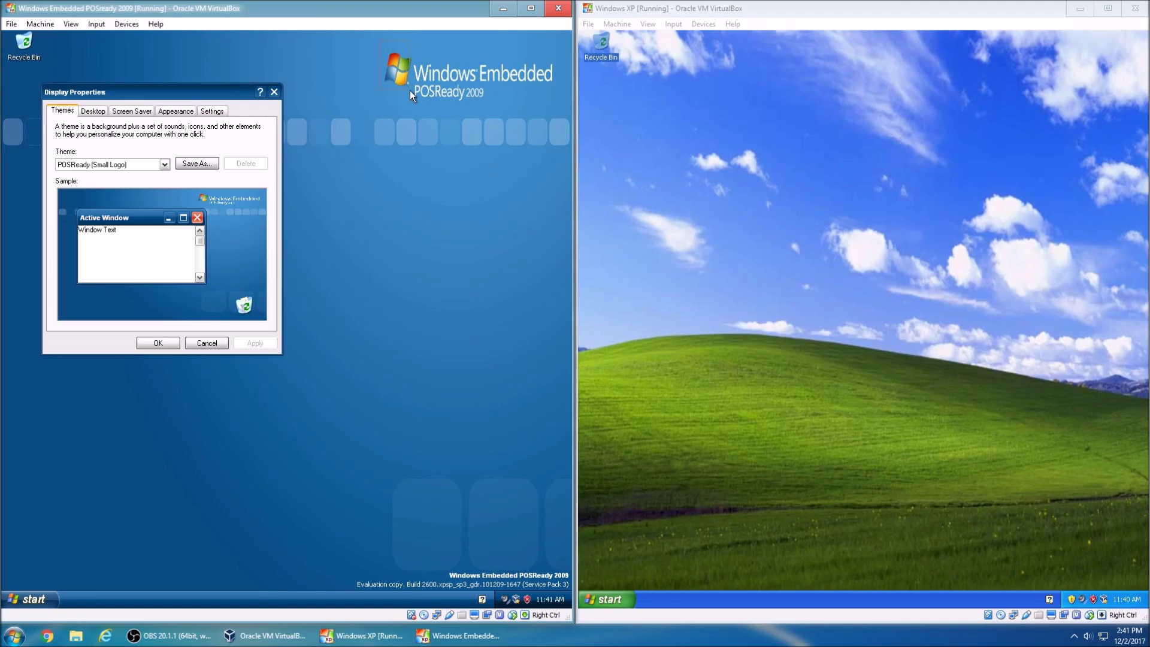
left_click(114, 164)
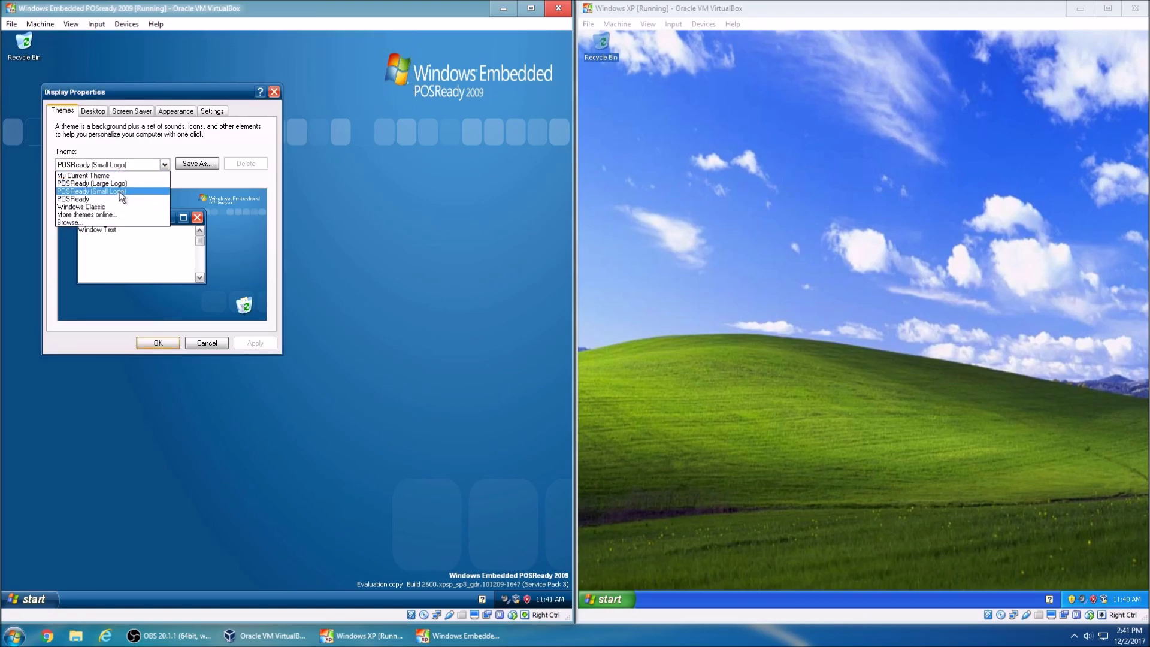
left_click(114, 199)
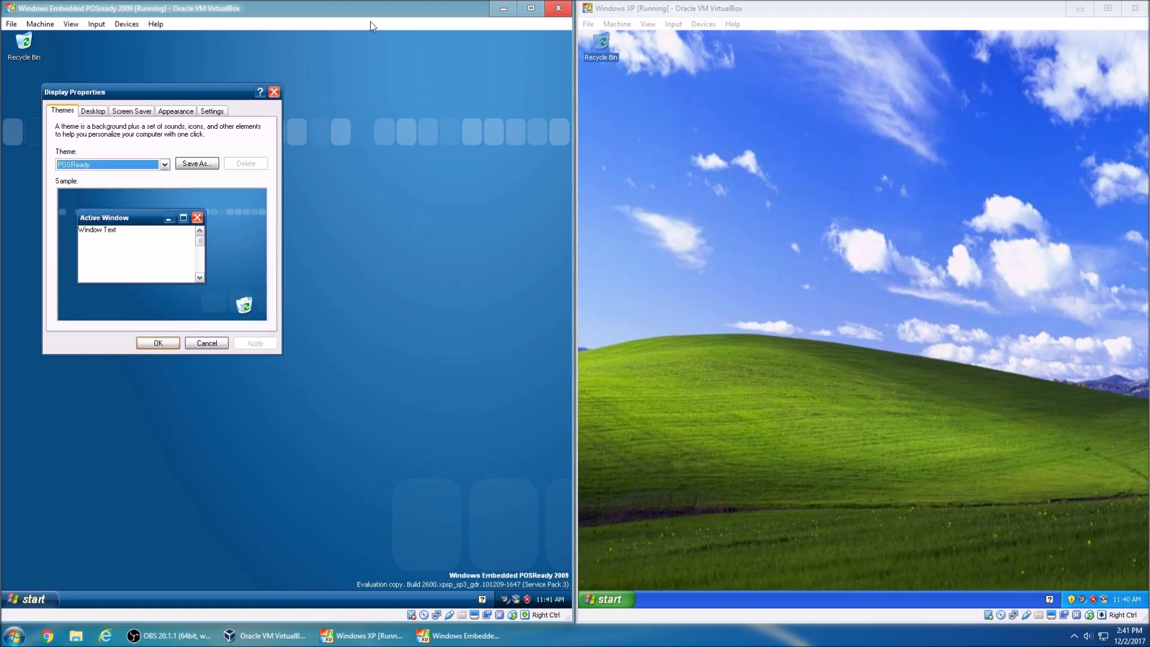
left_click(274, 93)
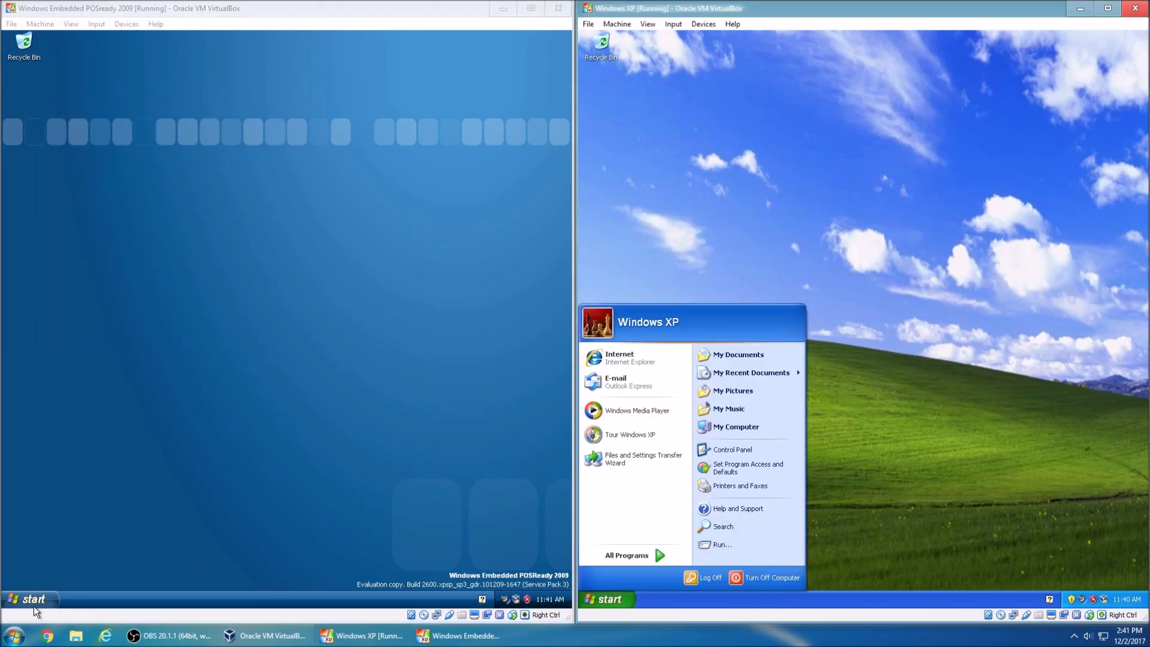
Step: Open the Start menus of both machines, with the Windows XP machine on its half of the screen, and compare their entries
left_click(33, 599)
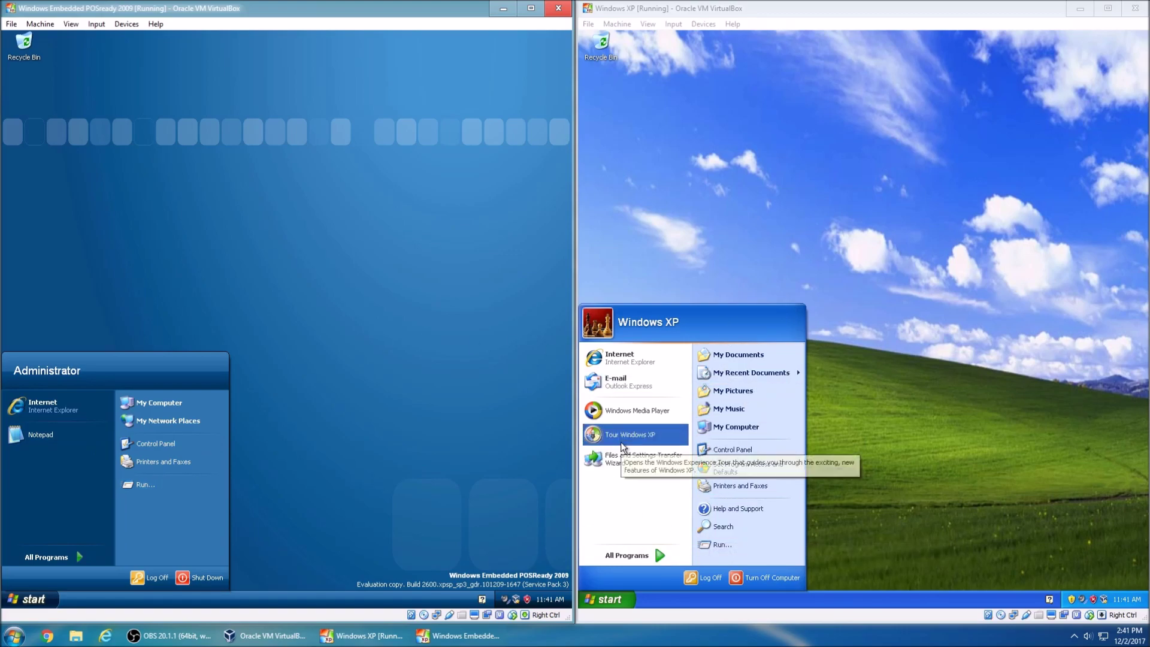
left_click_drag(1048, 13, 998, 0)
left_click_drag(759, 6, 1149, 135)
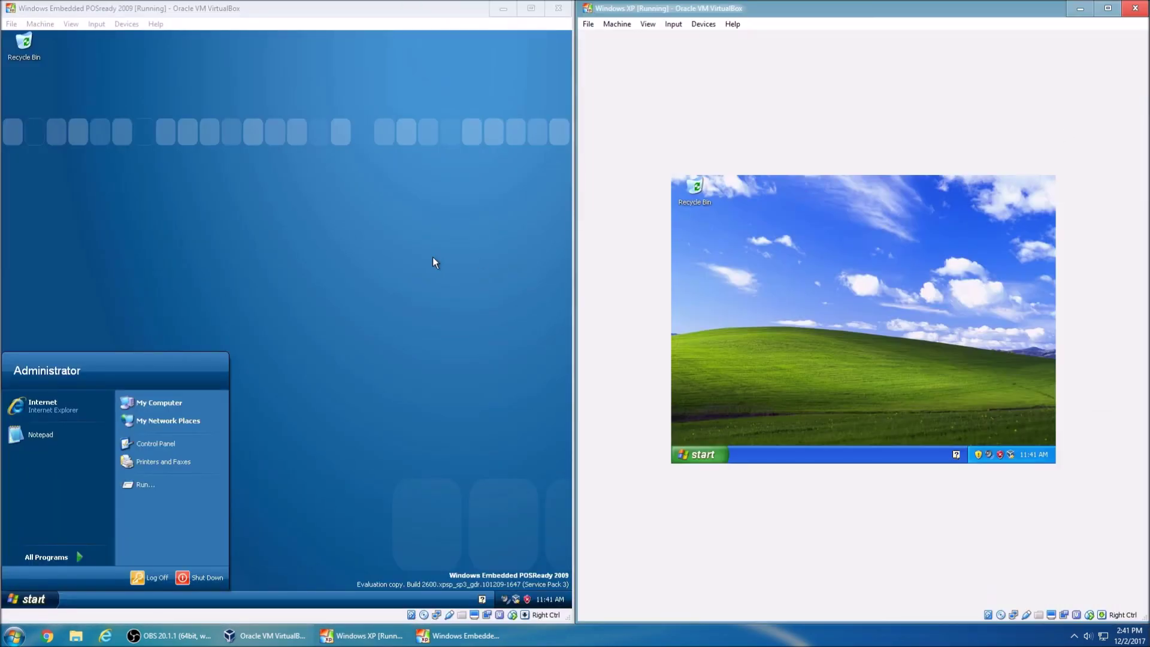
left_click_drag(756, 343, 772, 324)
left_click(583, 602)
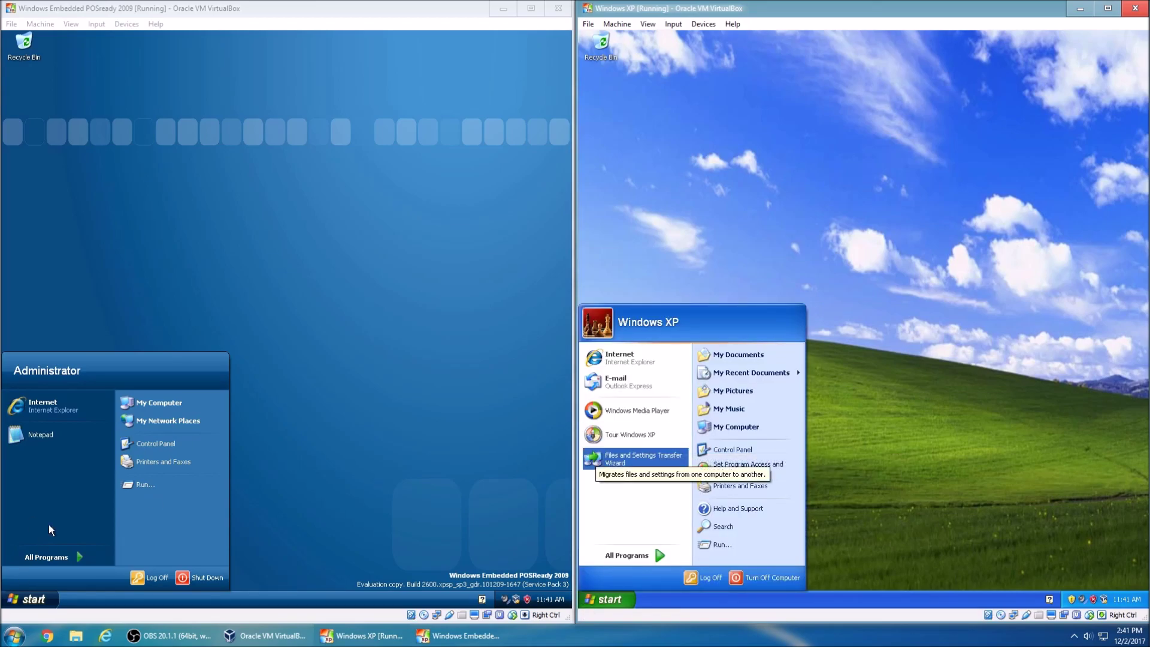
mouse_move(35, 561)
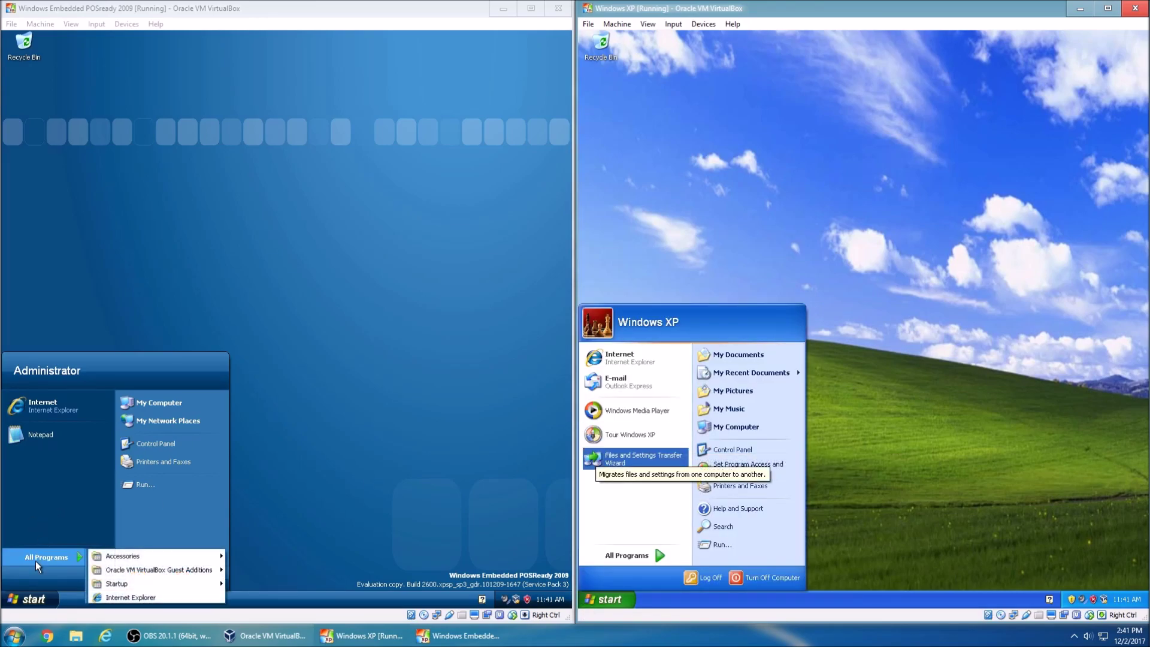
left_click(40, 530)
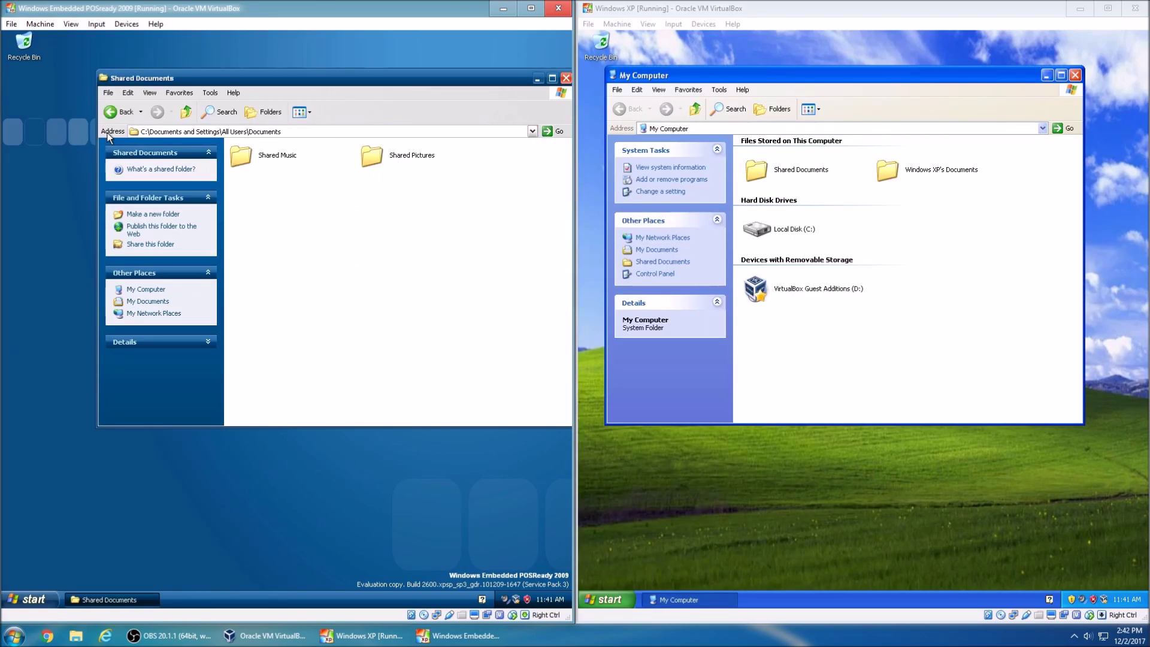
Step: Look through the Shared Music and Shared Pictures folders inside Shared Documents on the POSready 2009 machine
left_click(109, 116)
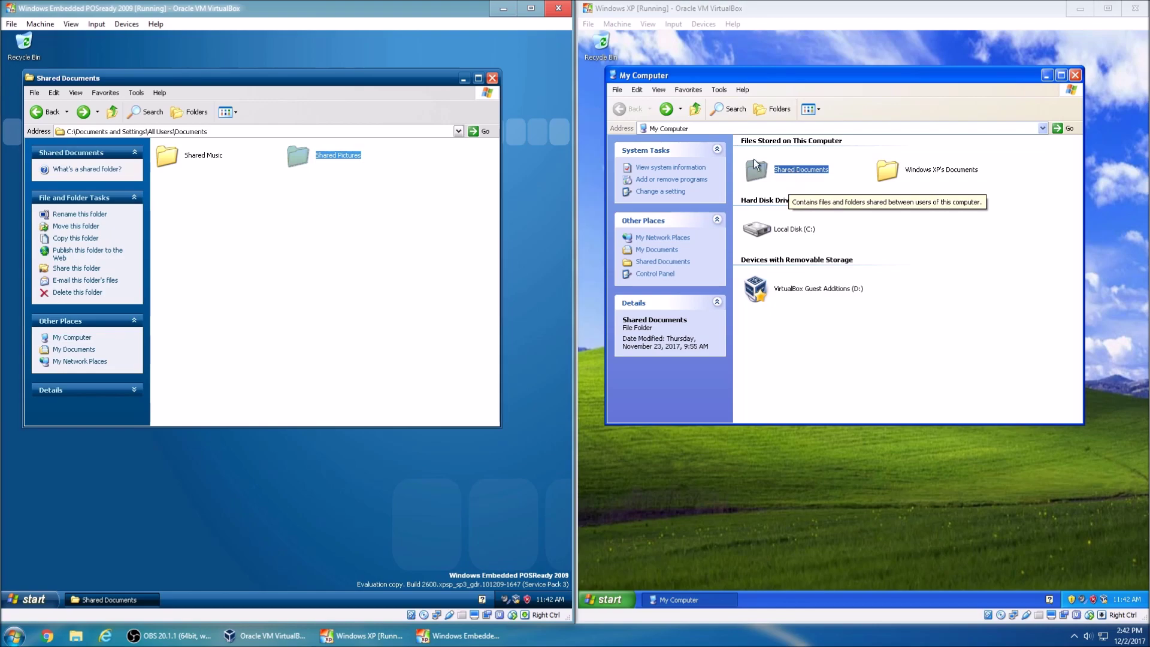
left_click(179, 148)
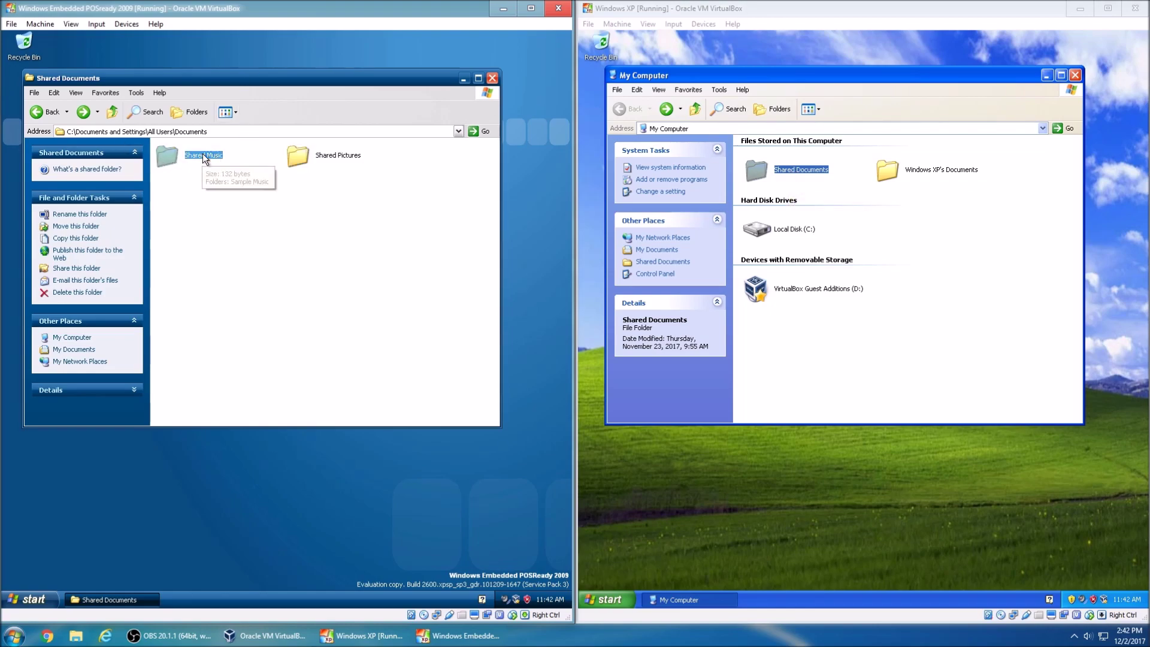
double_click(204, 155)
double_click(211, 152)
left_click(37, 111)
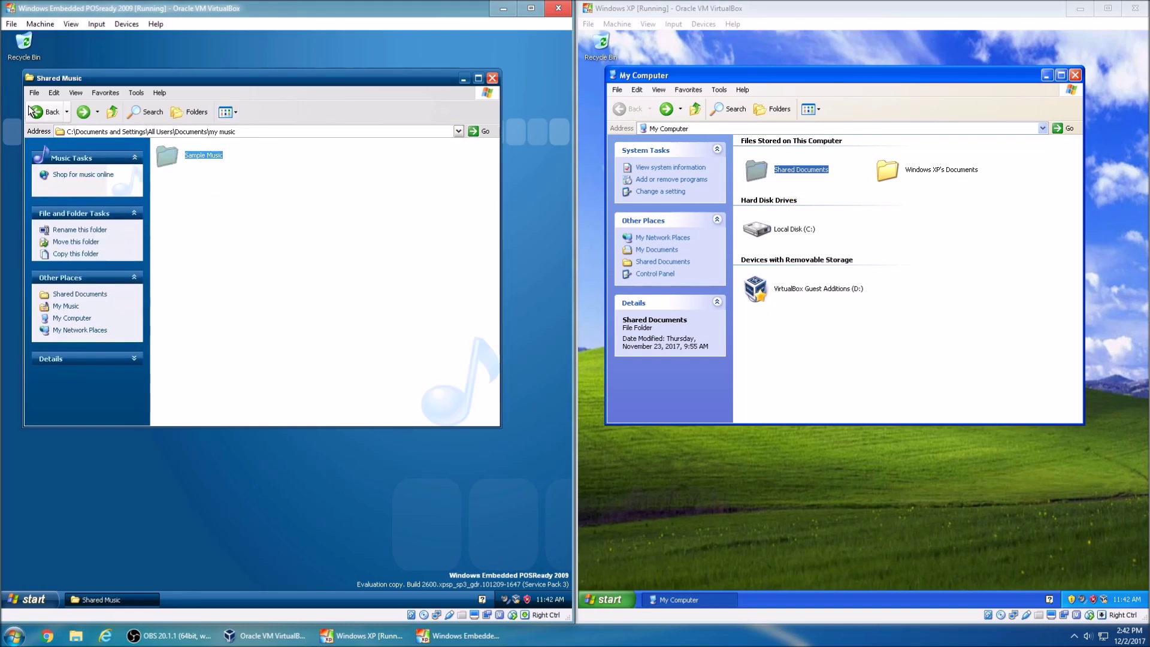
left_click(37, 112)
double_click(308, 158)
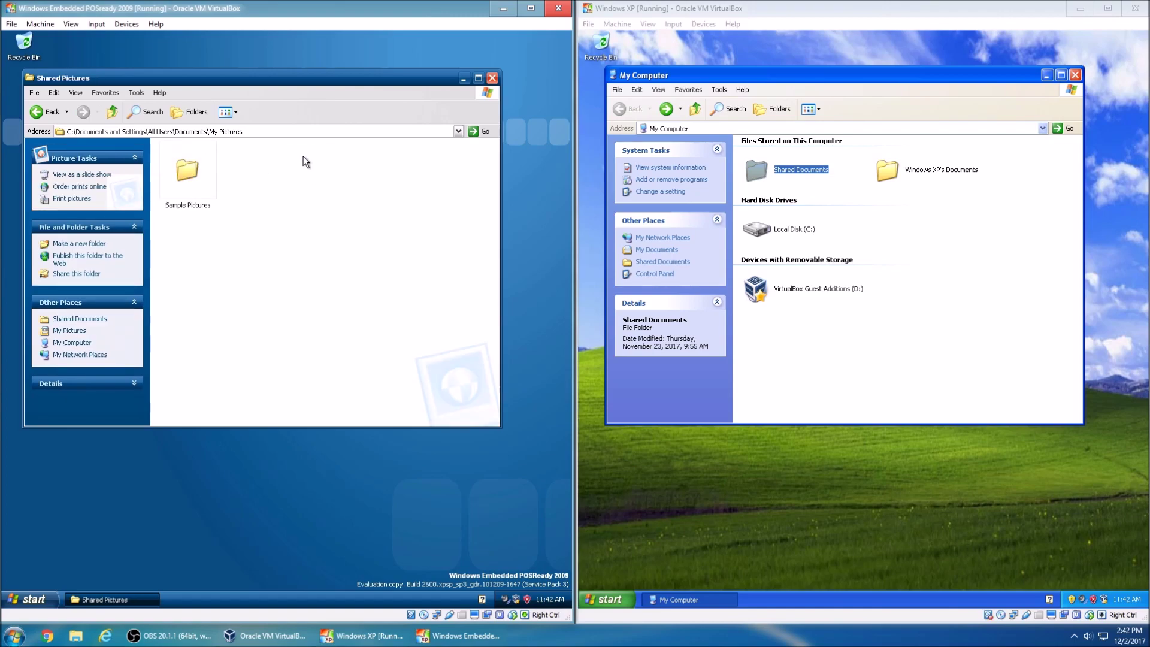
left_click(37, 111)
Step: Examine Shared Documents on the Windows XP machine, including Shared Music and its Sample Playlists folder
double_click(791, 170)
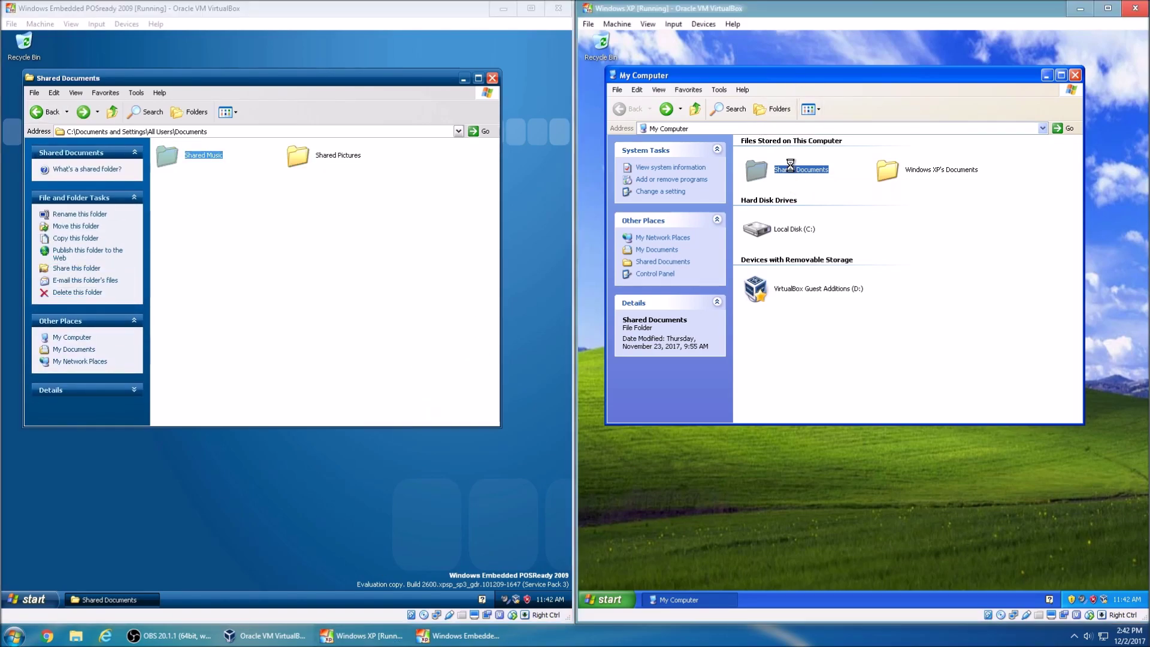
double_click(777, 157)
left_click(615, 109)
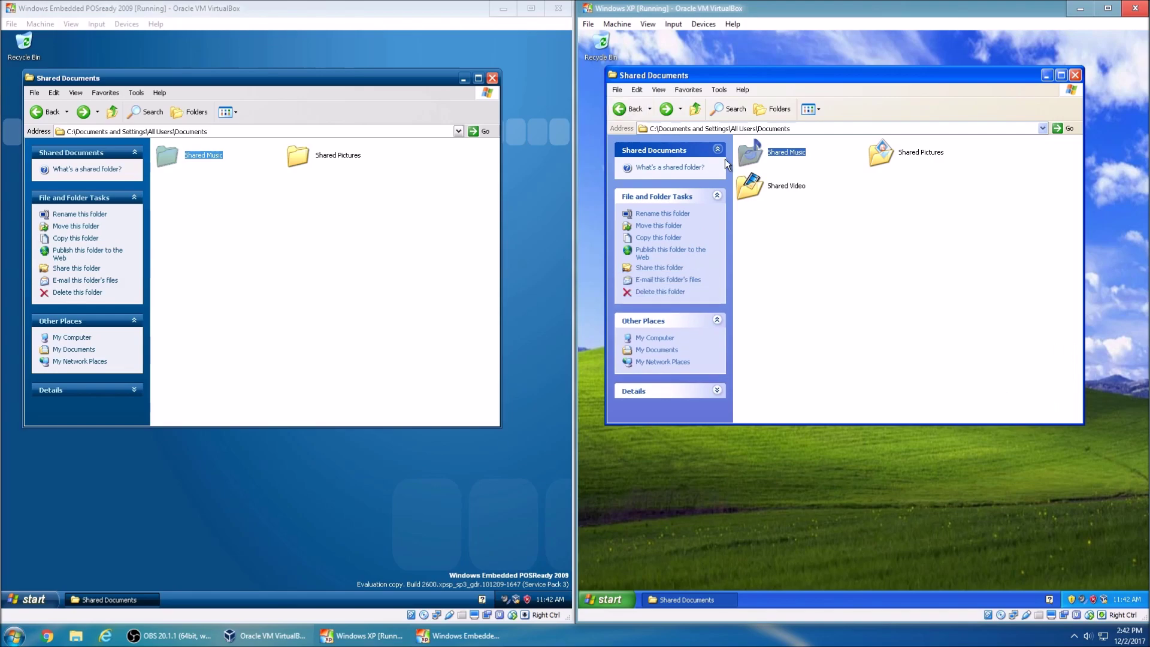
double_click(768, 155)
double_click(782, 183)
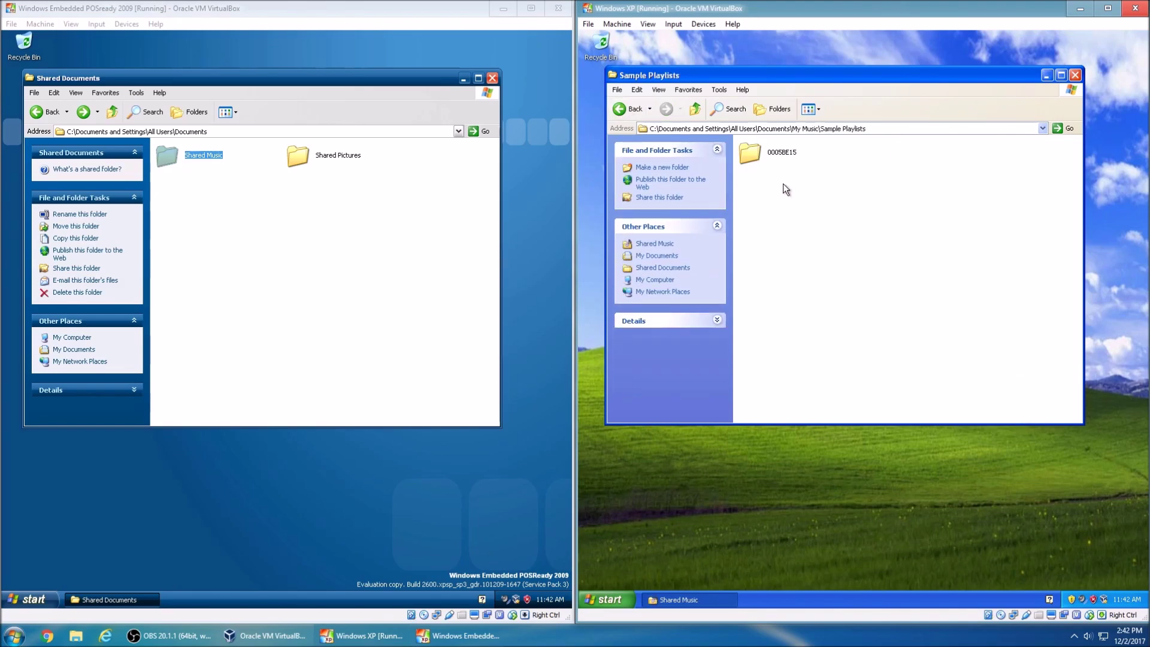
double_click(773, 149)
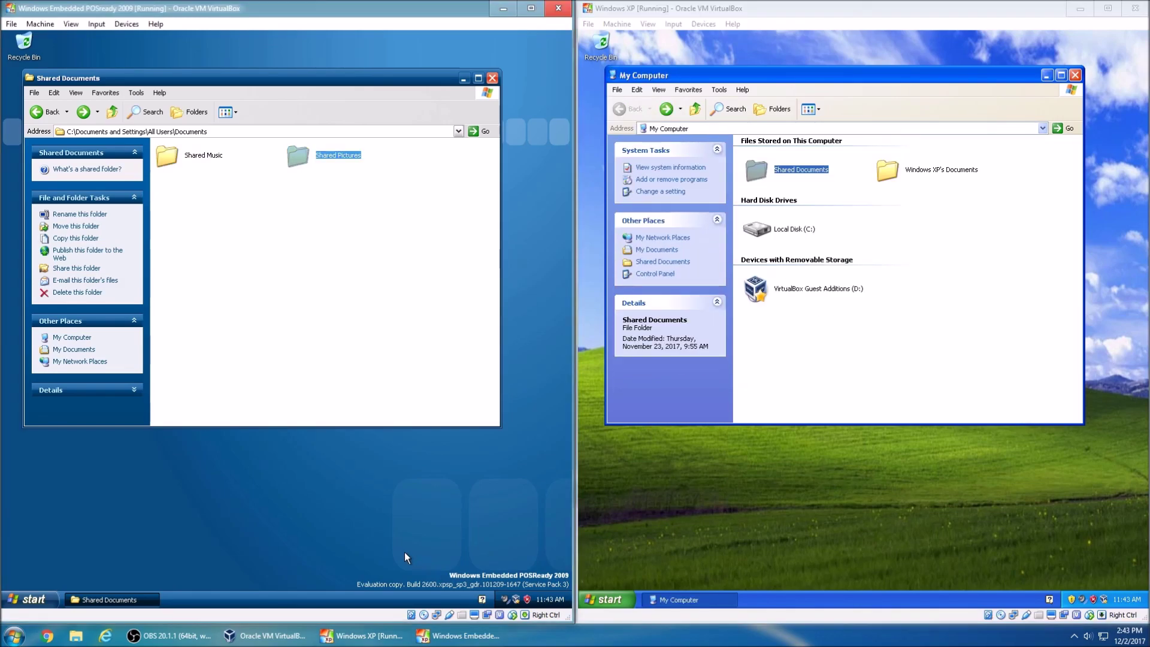
Step: Deactivate the folder windows on both machines and shift the Shared Documents window slightly to compare their inactive window styles
left_click(411, 557)
left_click_drag(512, 588, 574, 594)
left_click_drag(1025, 537, 1146, 595)
left_click(474, 565)
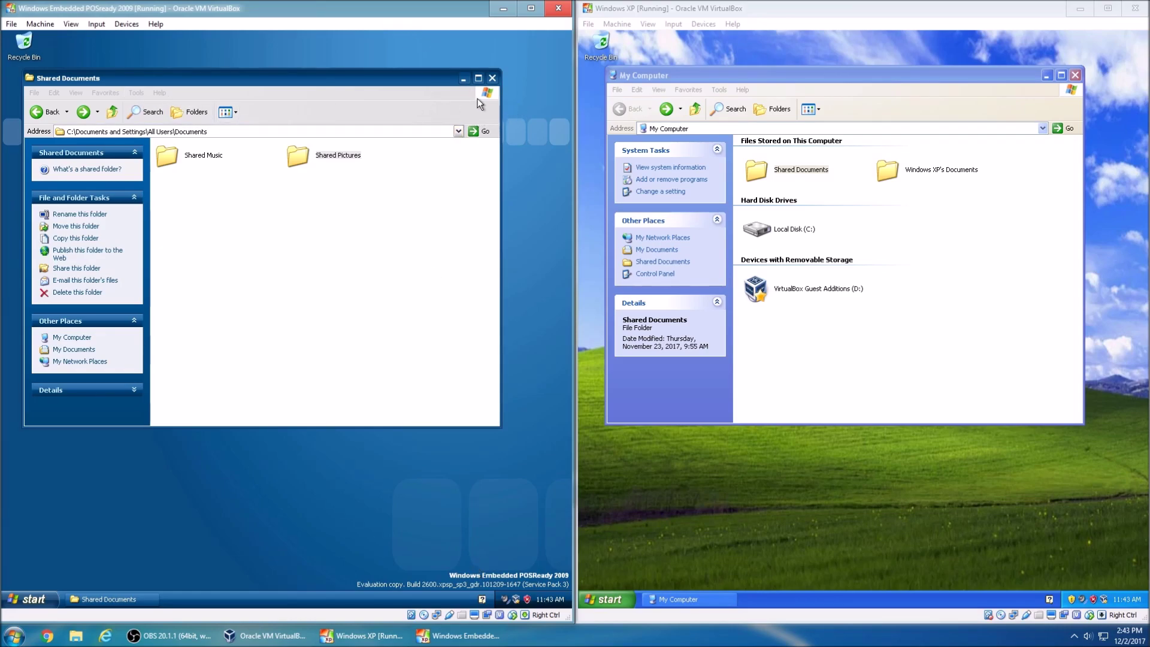
left_click_drag(394, 78, 399, 81)
left_click(565, 109)
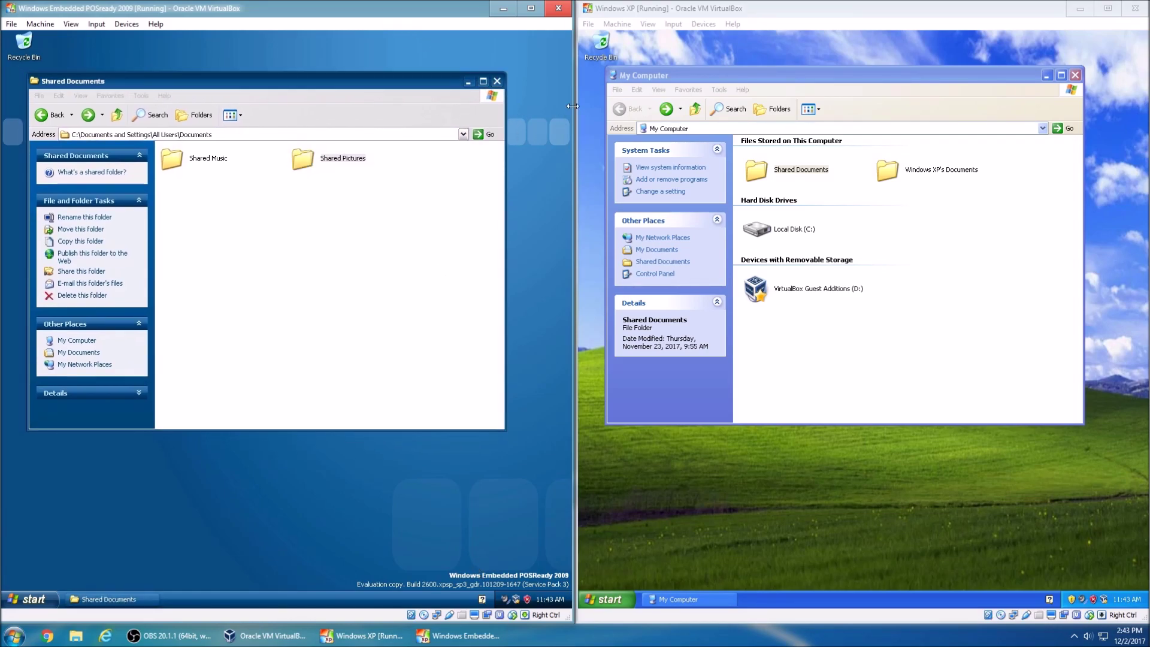
left_click(595, 81)
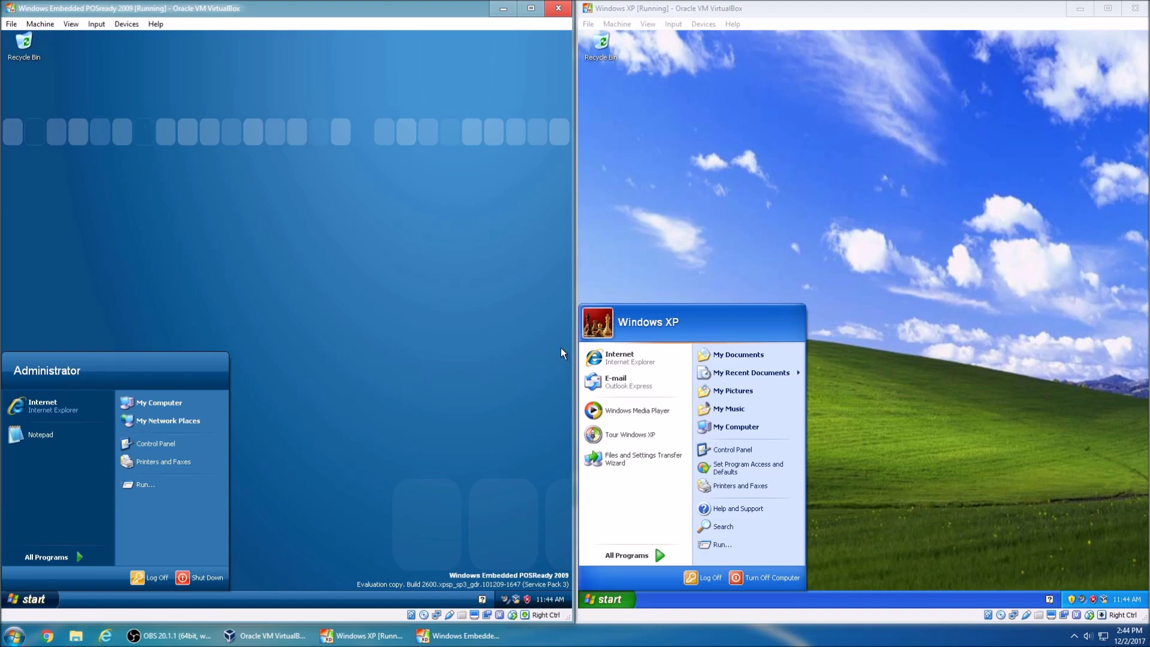
Step: Compare the All Programs lists of the two machines, including the Games and Accessories groups on Windows XP
left_click(651, 560)
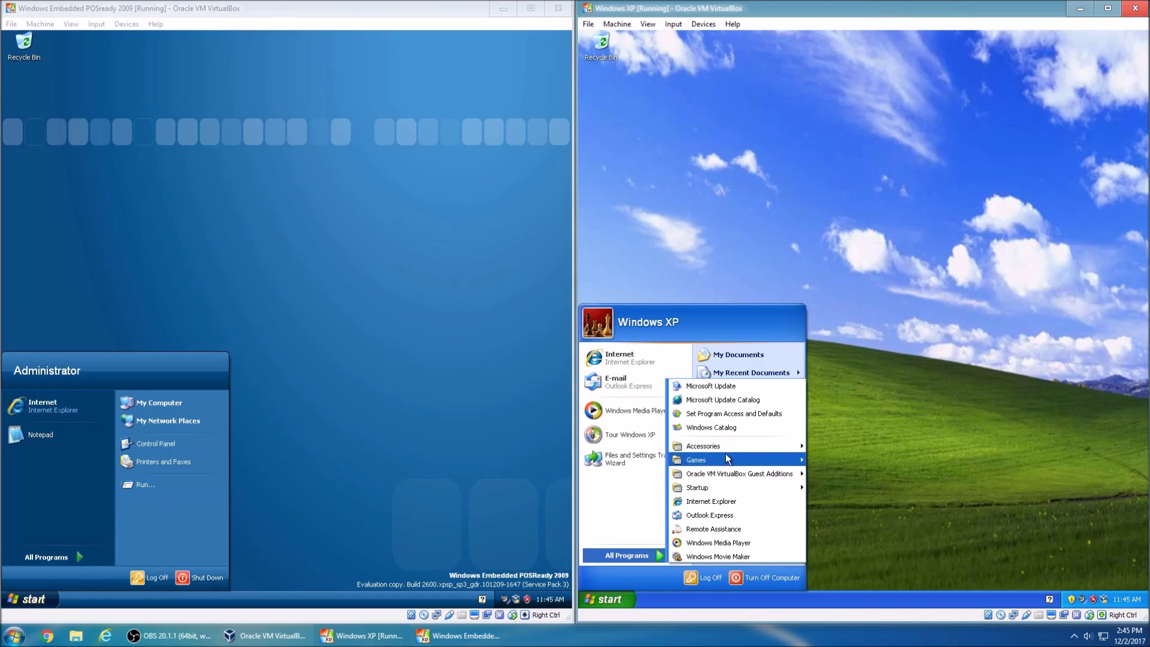
mouse_move(67, 555)
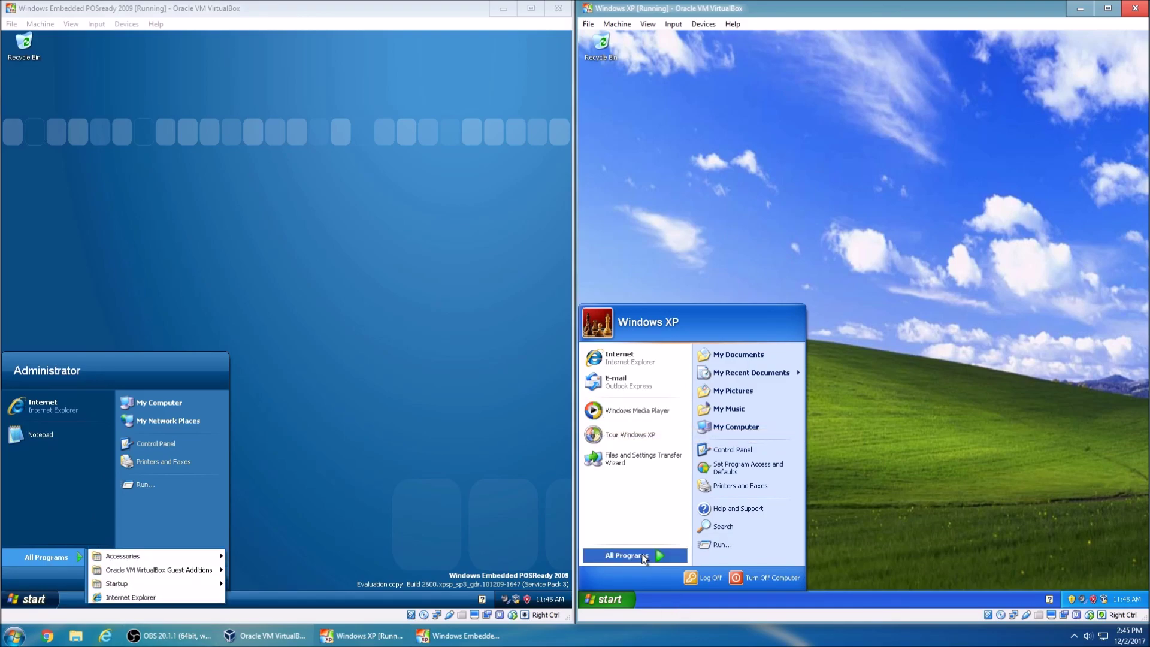
mouse_move(644, 557)
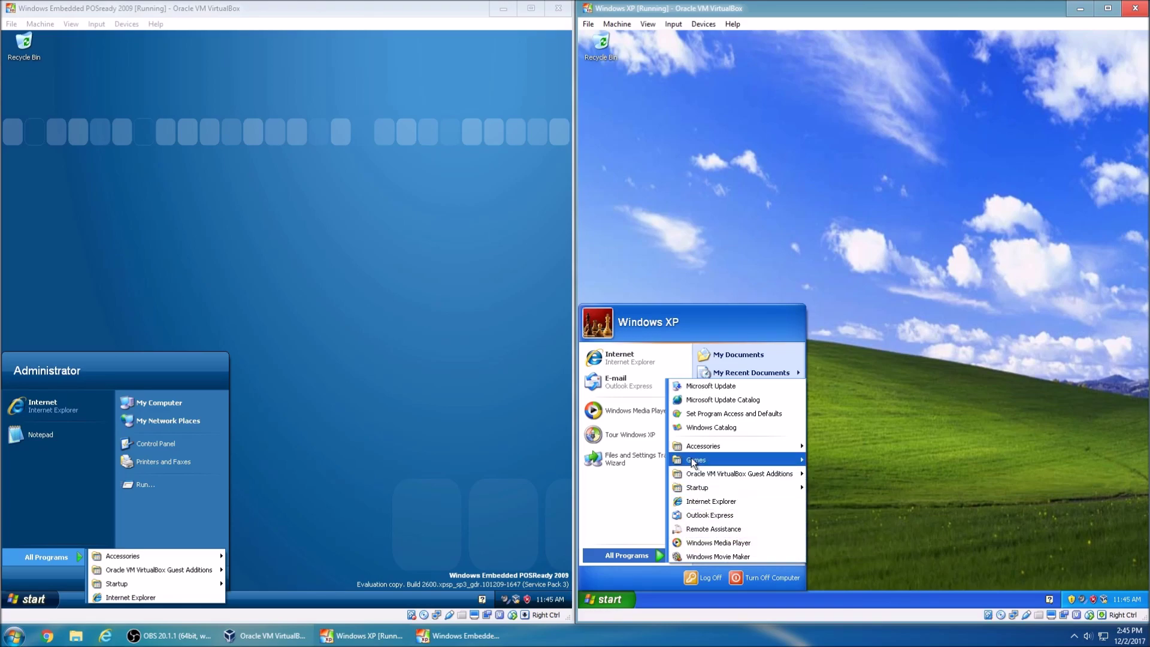
mouse_move(694, 454)
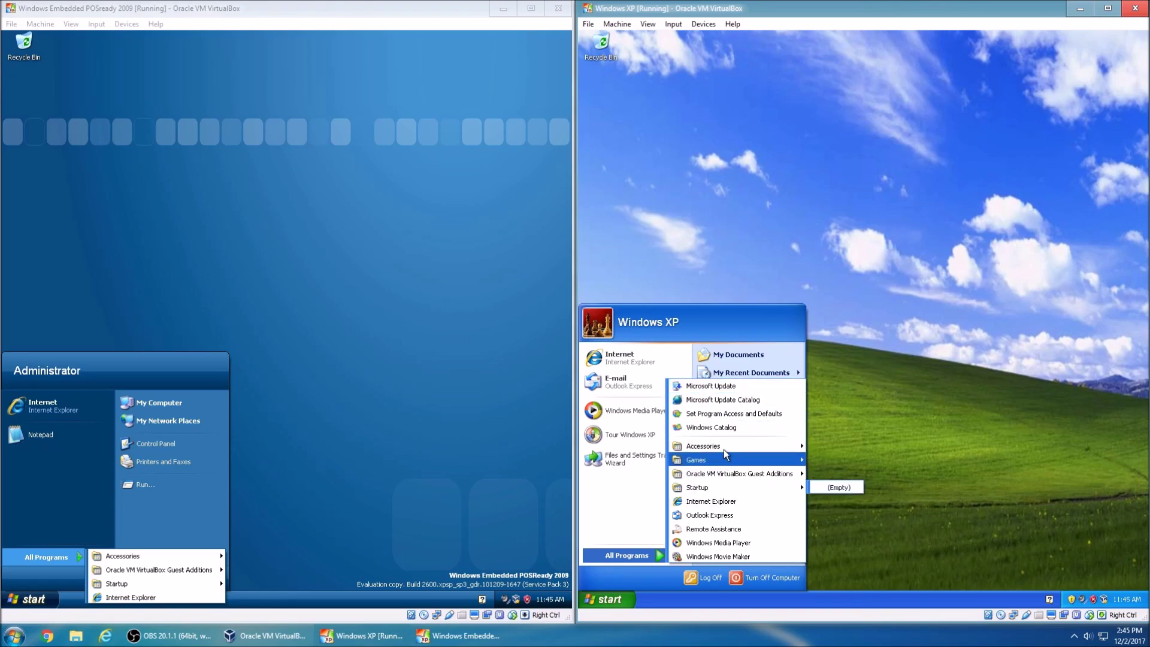
mouse_move(729, 444)
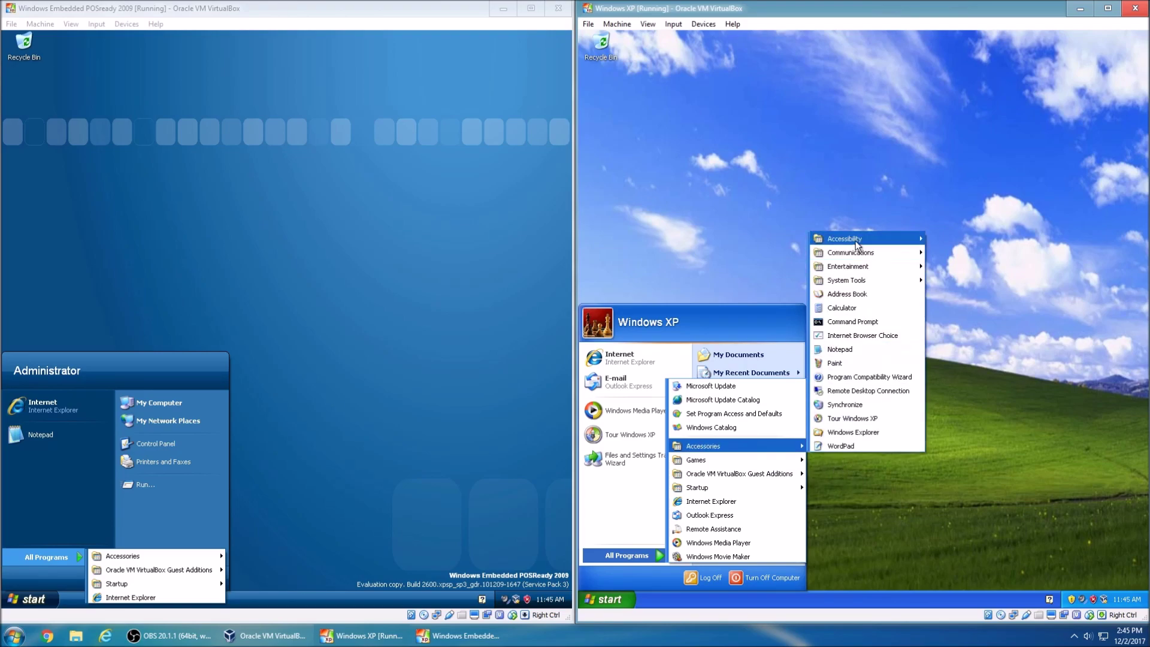
Step: Compare the Accessories subgroups of both machines, including Accessibility and System Tools, and close the Start menus
mouse_move(856, 242)
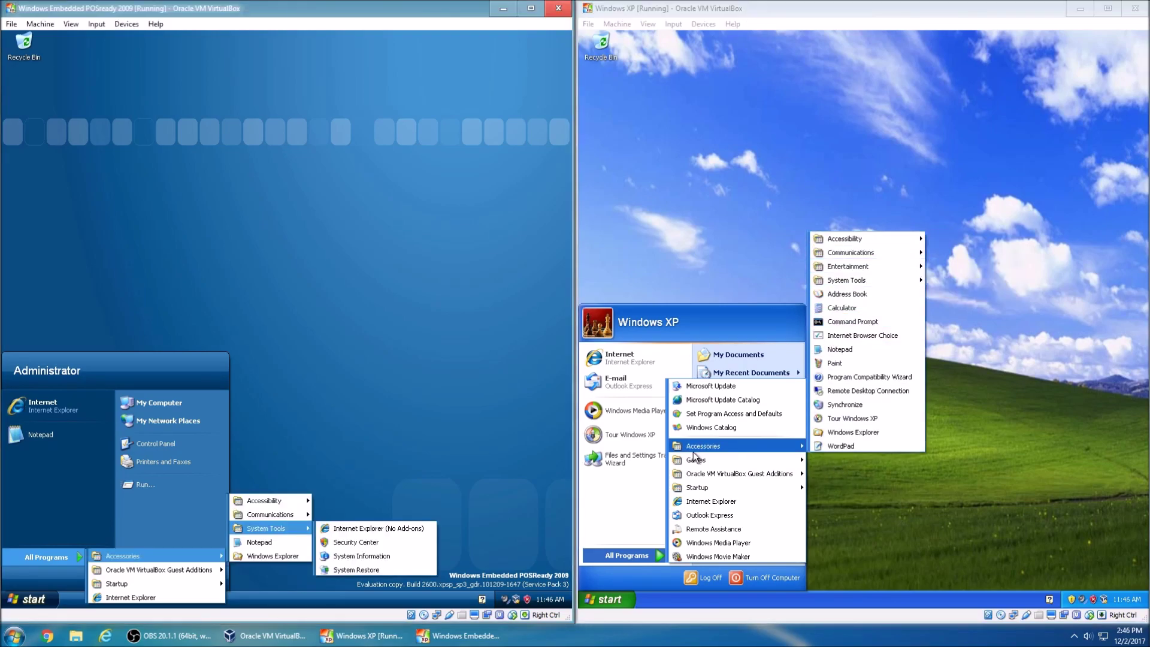
mouse_move(851, 236)
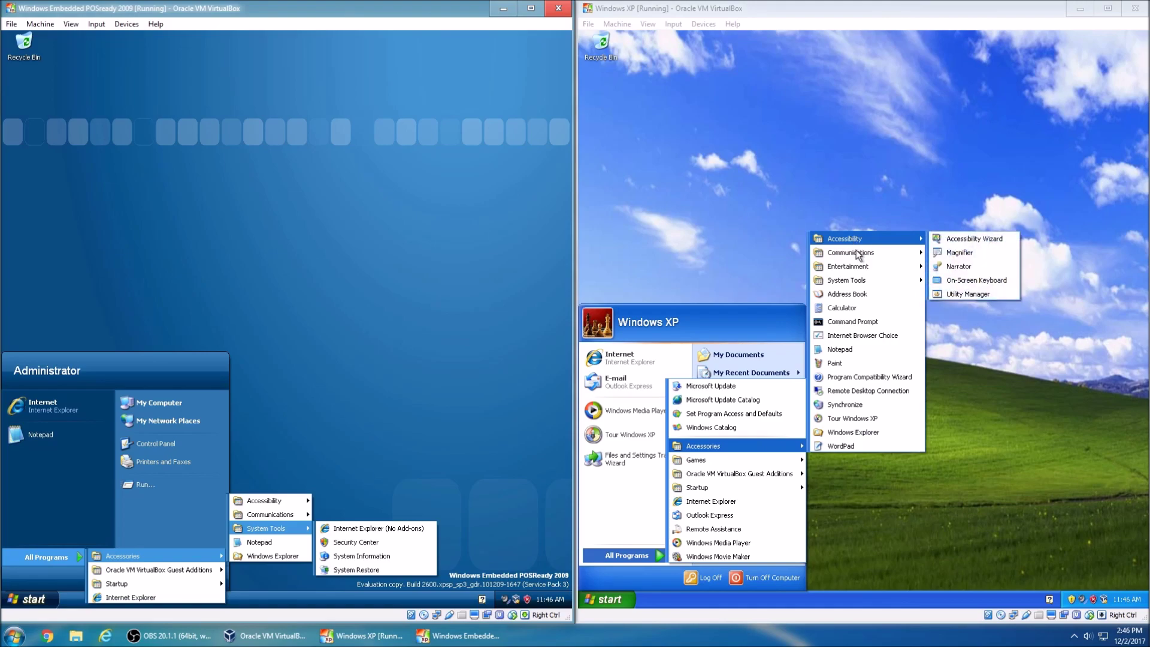
mouse_move(863, 281)
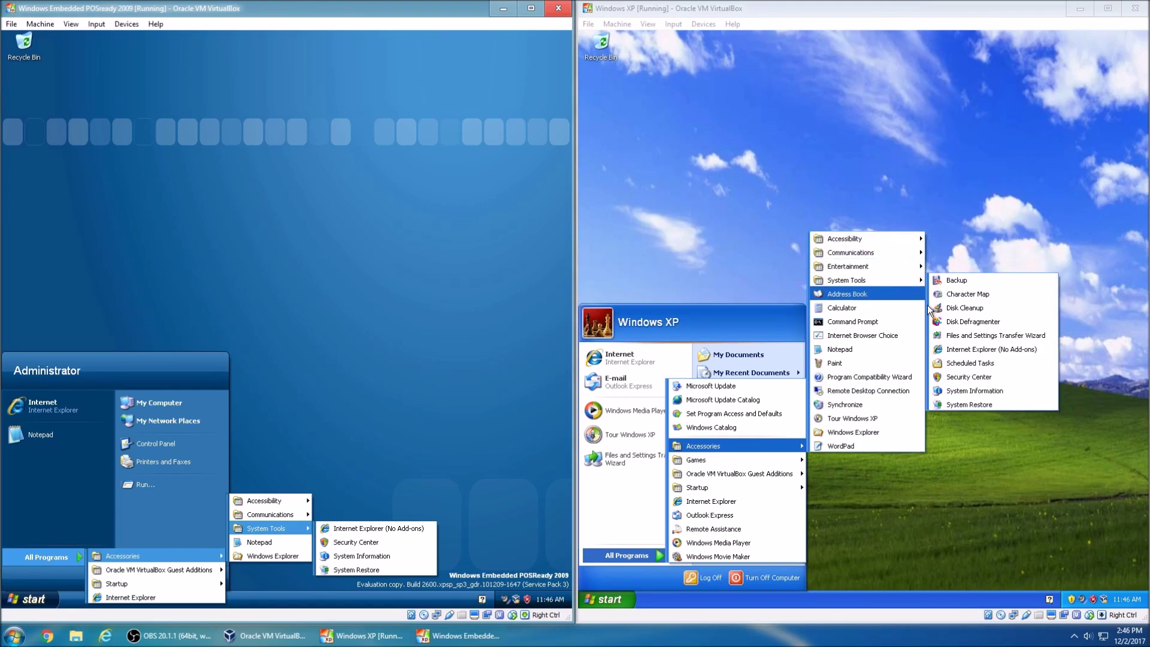
left_click(134, 201)
left_click(682, 104)
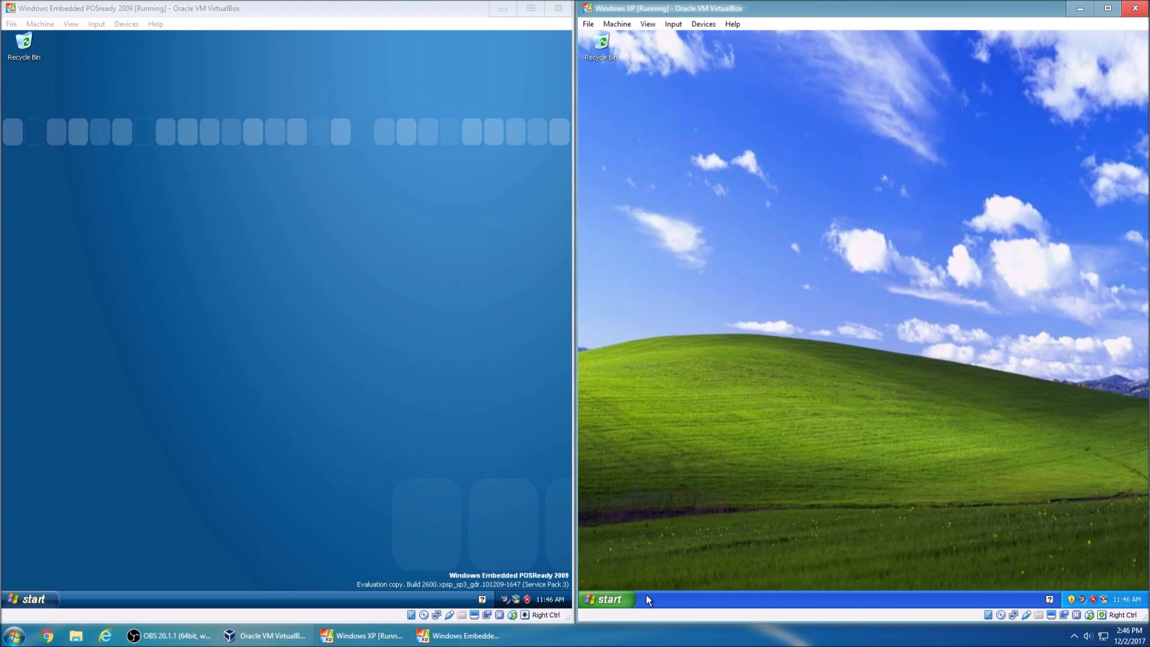
Step: Review the All Programs list on the Windows XP machine once more and close its Start menu
left_click(623, 600)
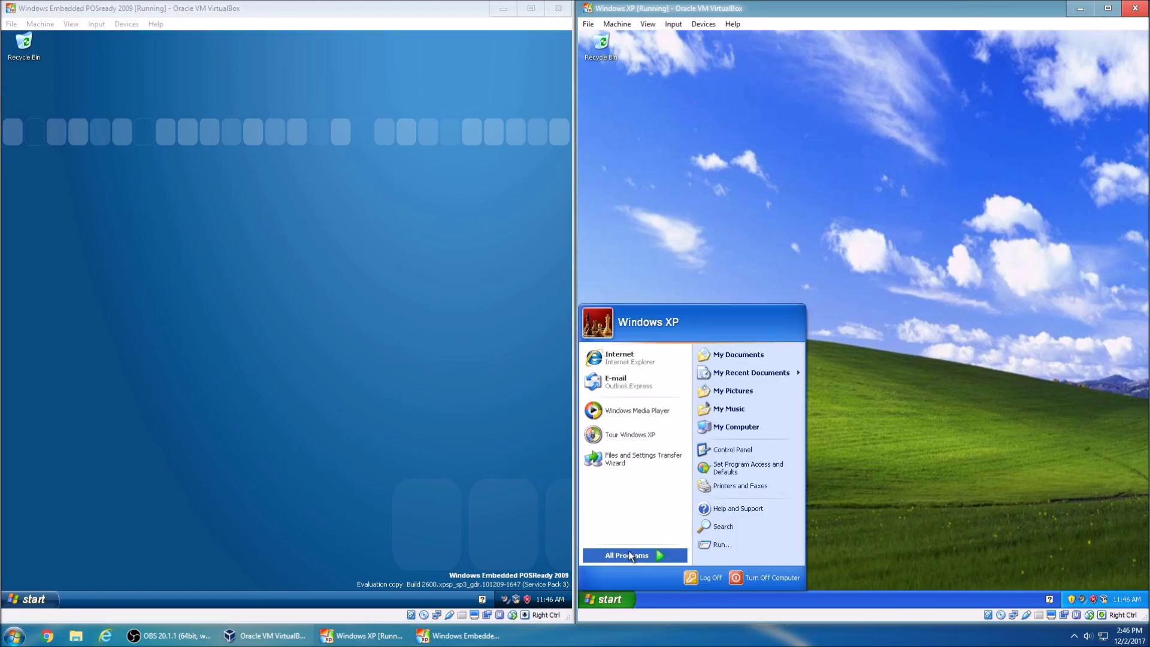
mouse_move(627, 554)
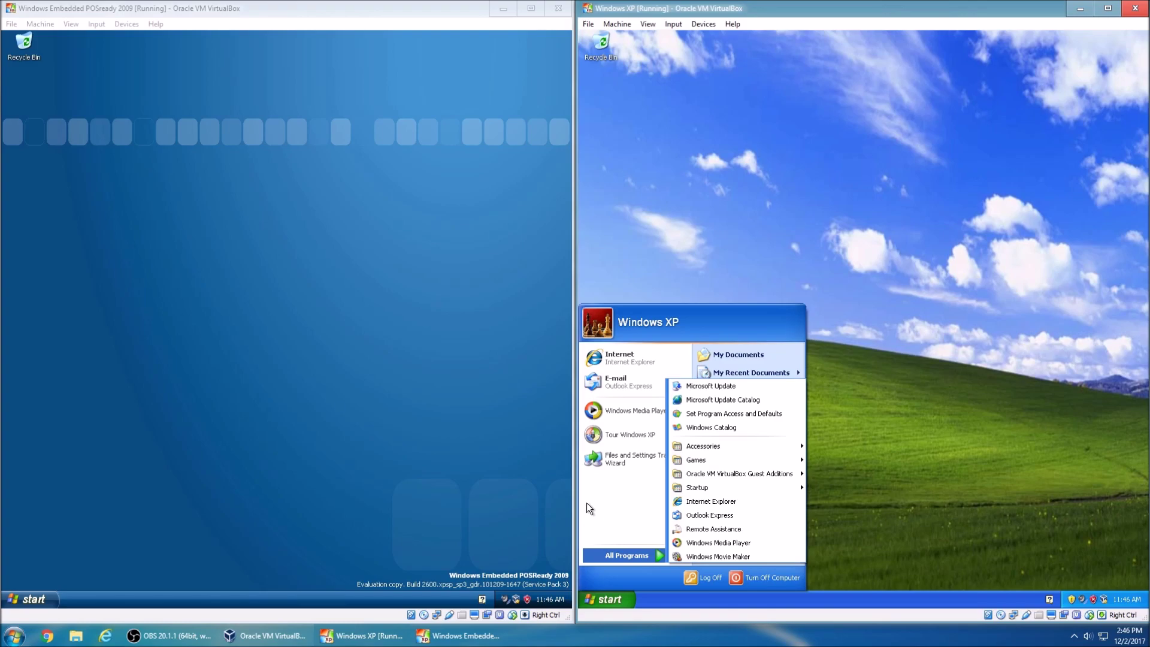
left_click_drag(519, 114, 23, 509)
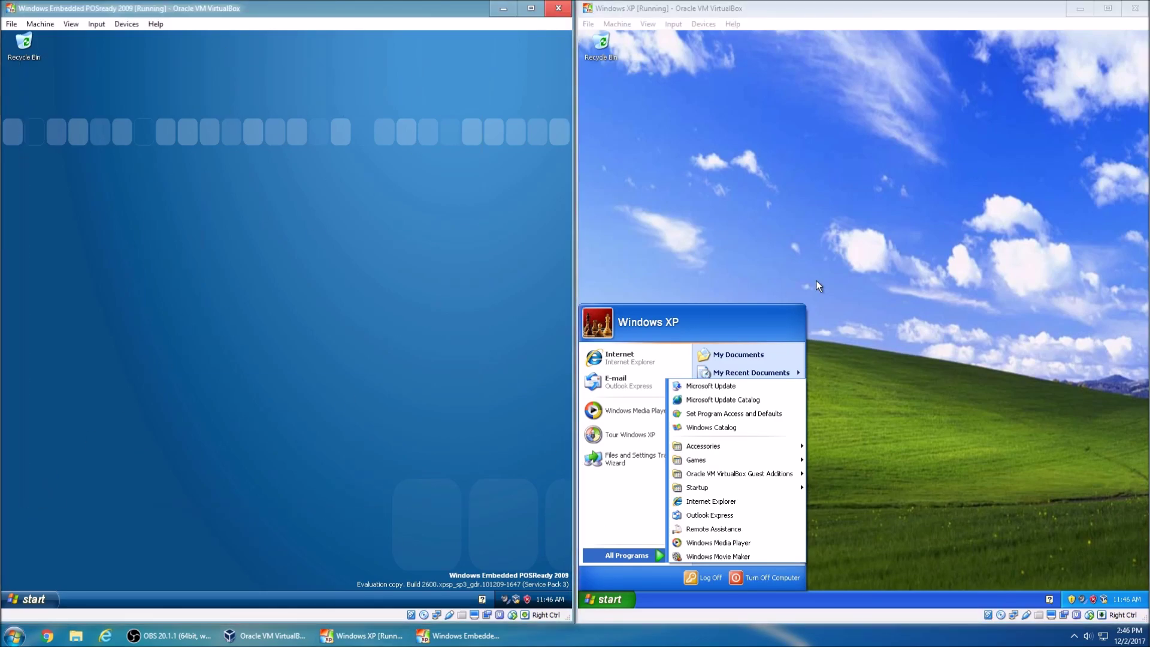
left_click(816, 280)
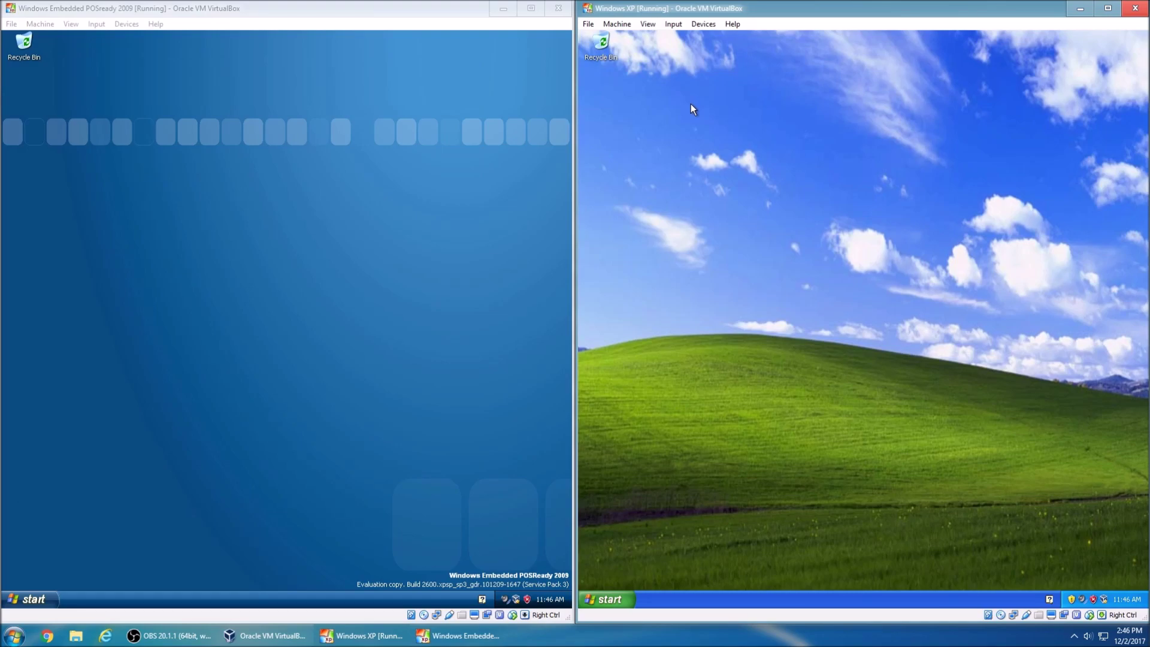
Step: Compare the main Start menus of the two machines side by side and close them
left_click(16, 588)
left_click(767, 395)
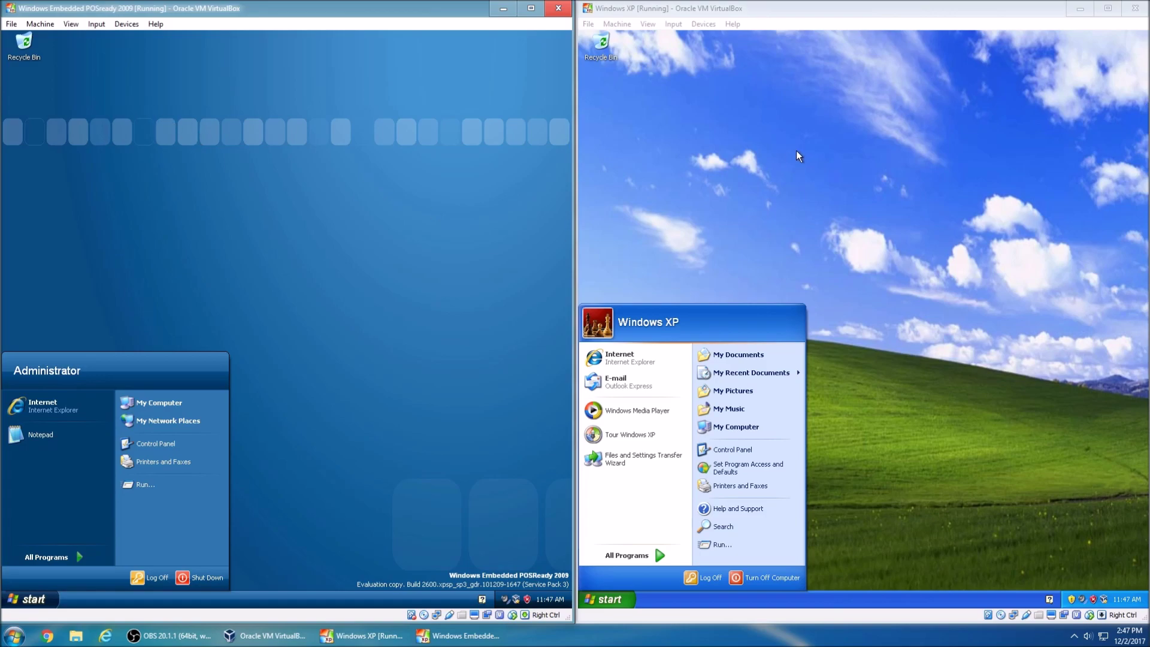
mouse_move(718, 370)
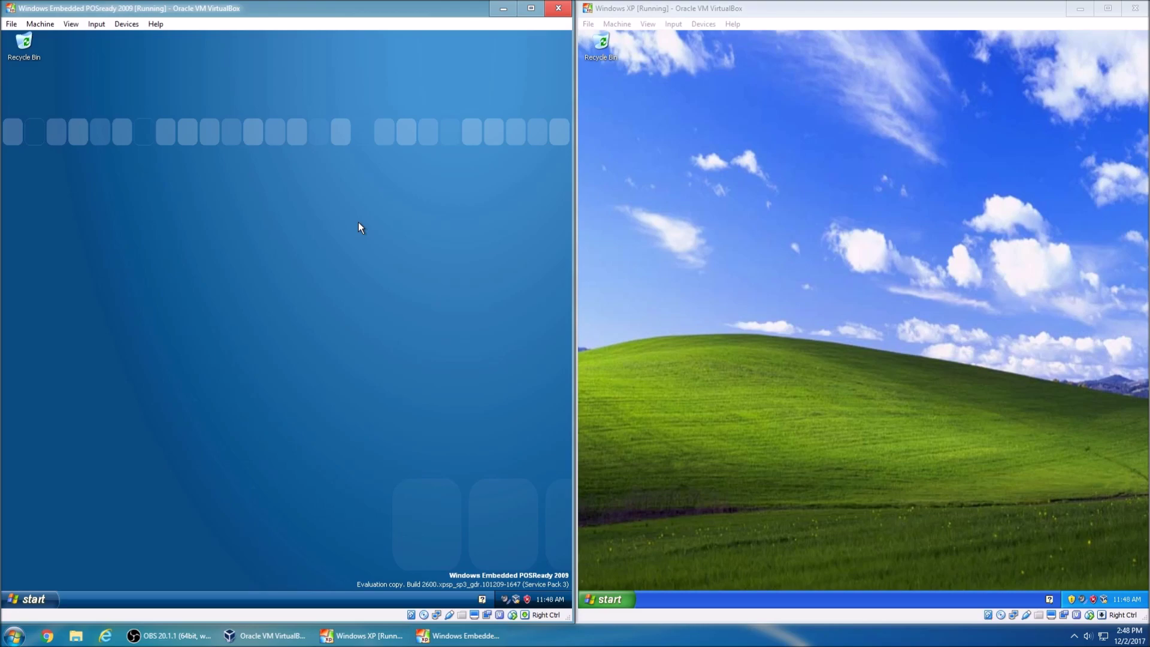
left_click(675, 277)
left_click(36, 599)
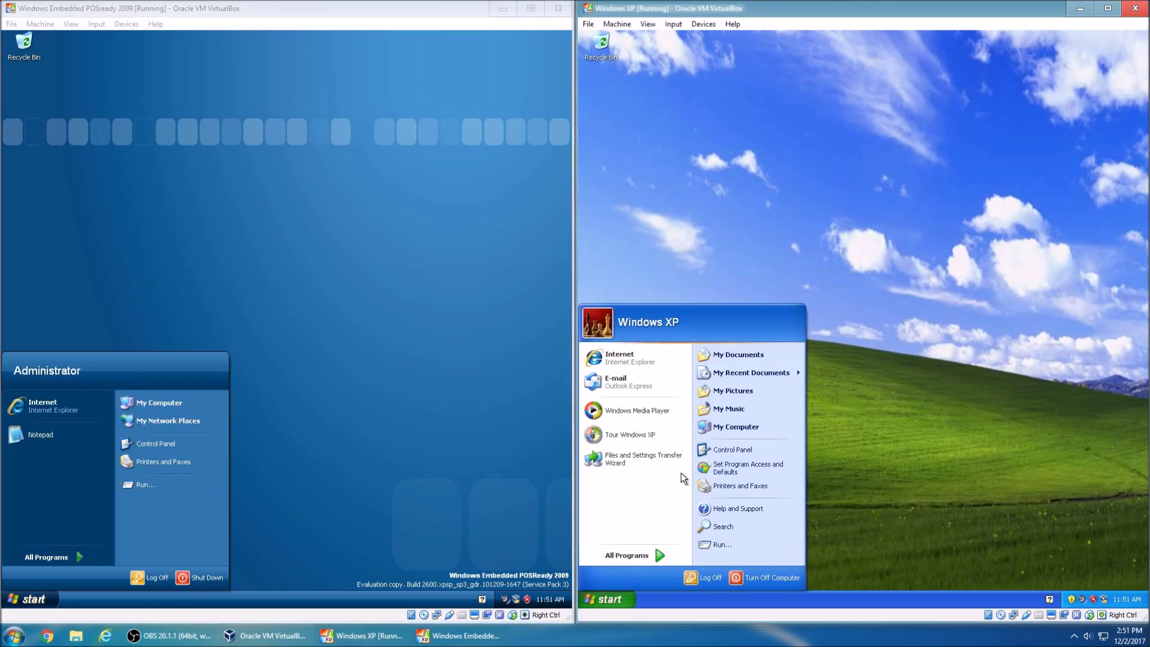
left_click(157, 447)
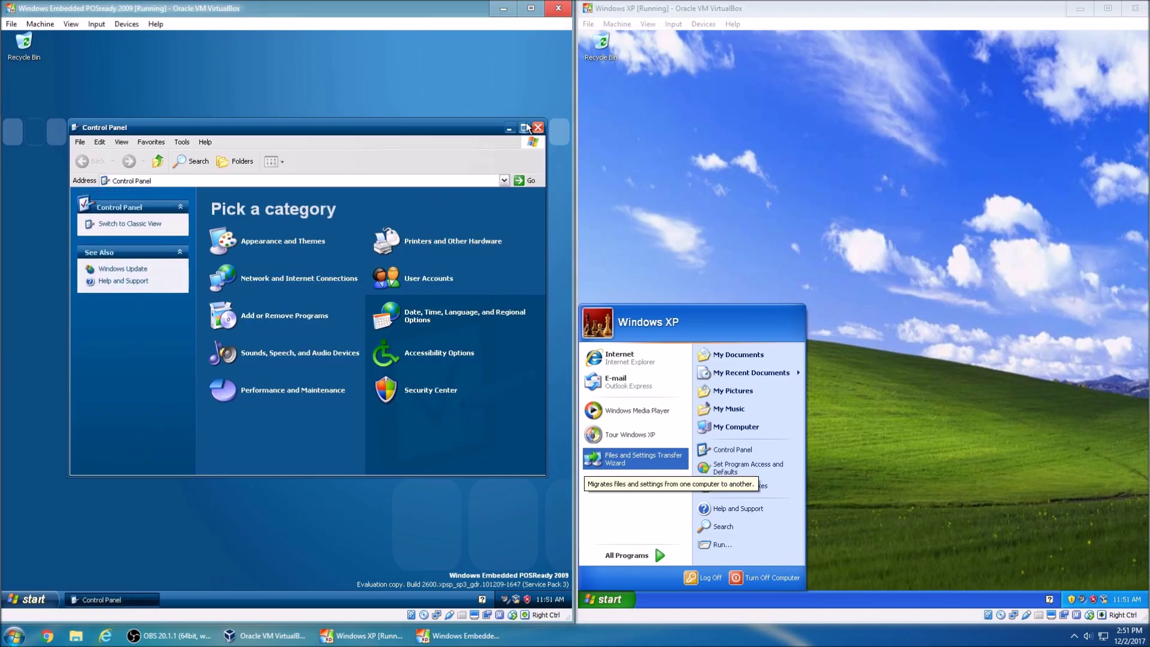
left_click(540, 129)
Step: Open the C:\Windows\system32 folder on the POSReady machine and show its contents
left_click(30, 599)
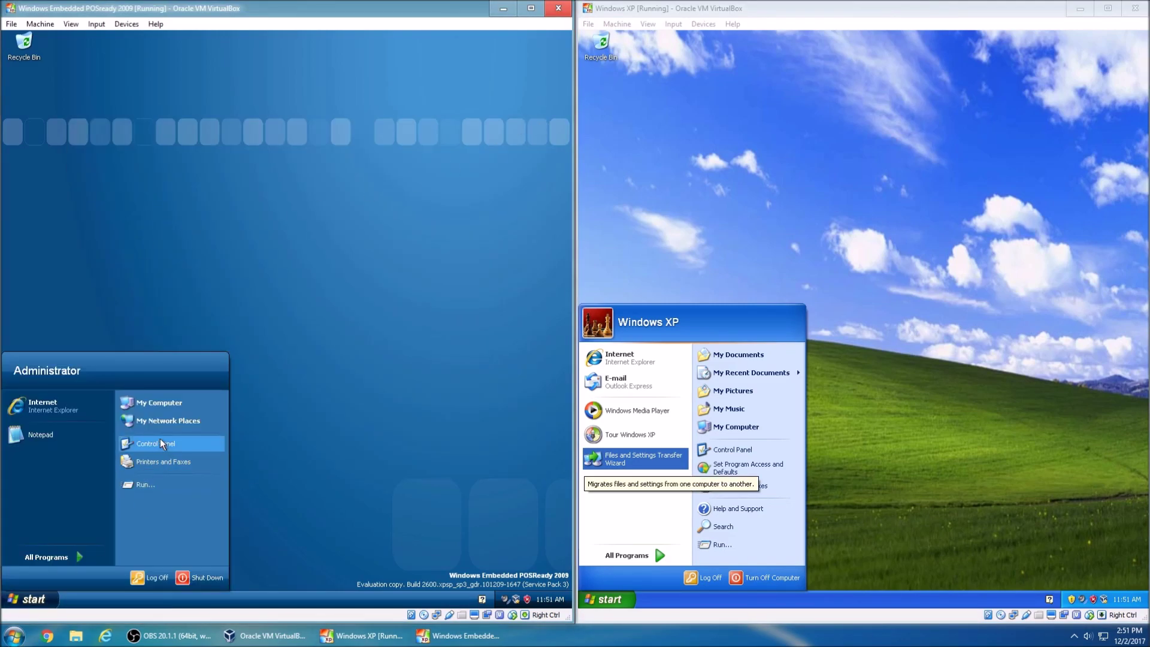
left_click(147, 403)
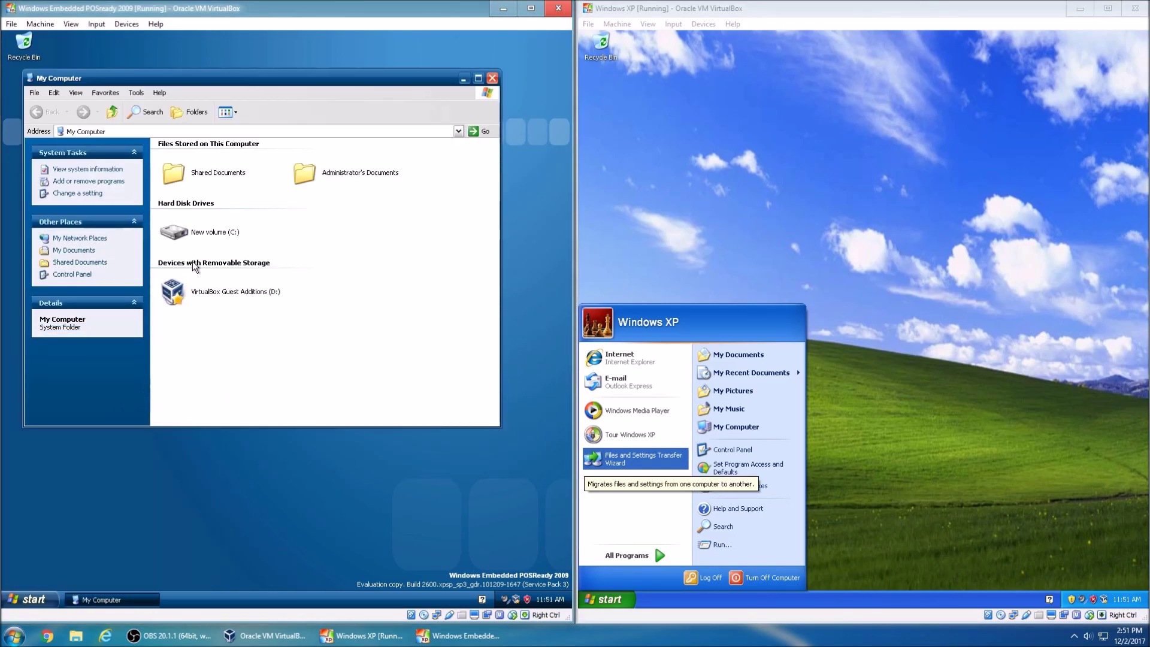
double_click(215, 234)
double_click(170, 191)
left_click(357, 301)
key("Return")
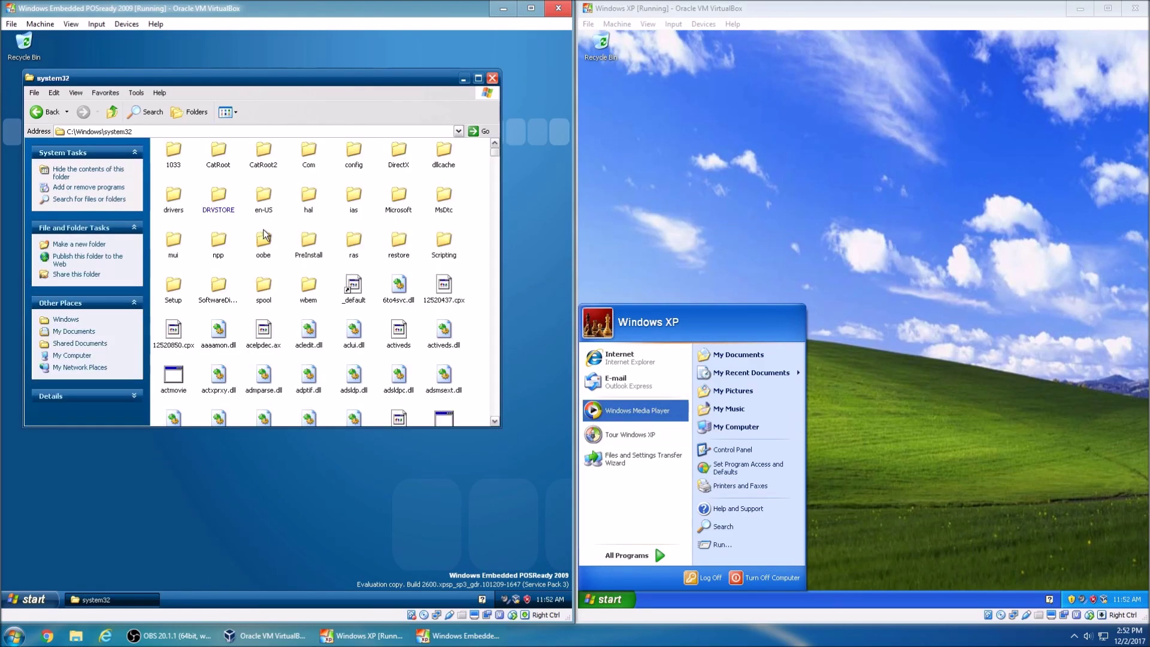
Step: Clear the Hidden attribute in the system32 folder's properties and apply the change to the folder, its subfolders and files
key("ctrl+a")
left_click(275, 350)
right_click(294, 144)
left_click(317, 287)
left_click(78, 93)
left_click(107, 93)
left_click(49, 93)
left_click(89, 266)
left_click(220, 341)
left_click(193, 224)
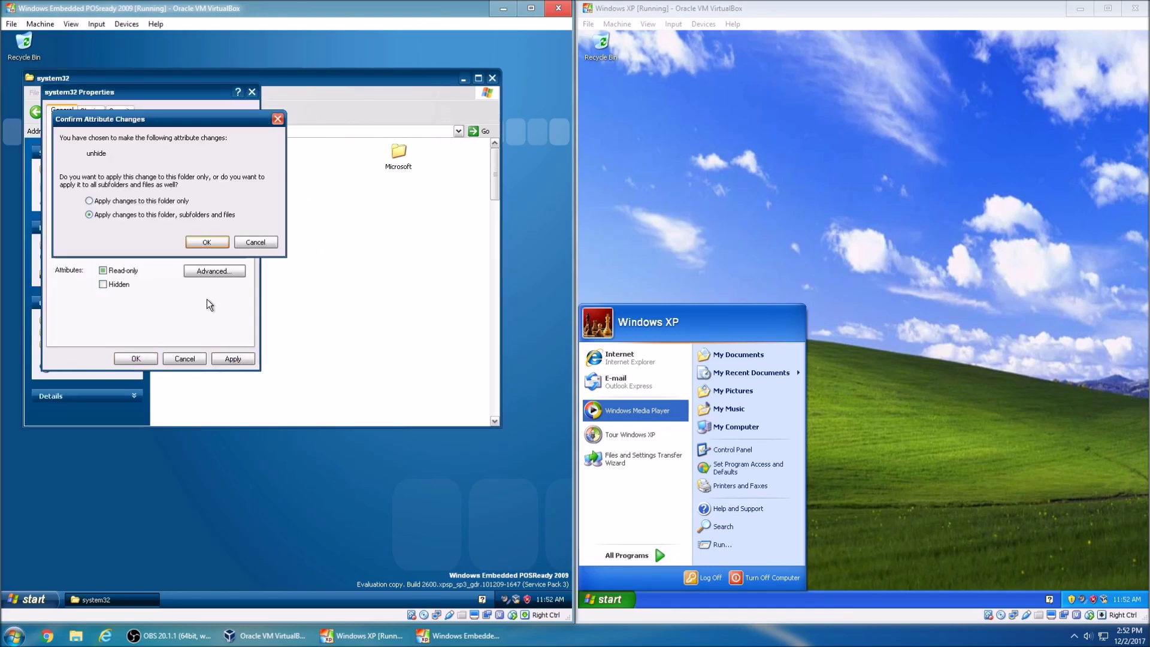
left_click(207, 239)
Step: Look through the remaining property pages of the system32 folder and close its properties
left_click(120, 111)
left_click_drag(241, 270, 241, 276)
left_click(222, 322)
left_click(123, 157)
left_click(149, 157)
left_click(88, 155)
left_click(380, 136)
left_click(252, 91)
Step: Try to delete the files in the system32 folder on the POSReady machine
right_click(269, 206)
left_click(287, 300)
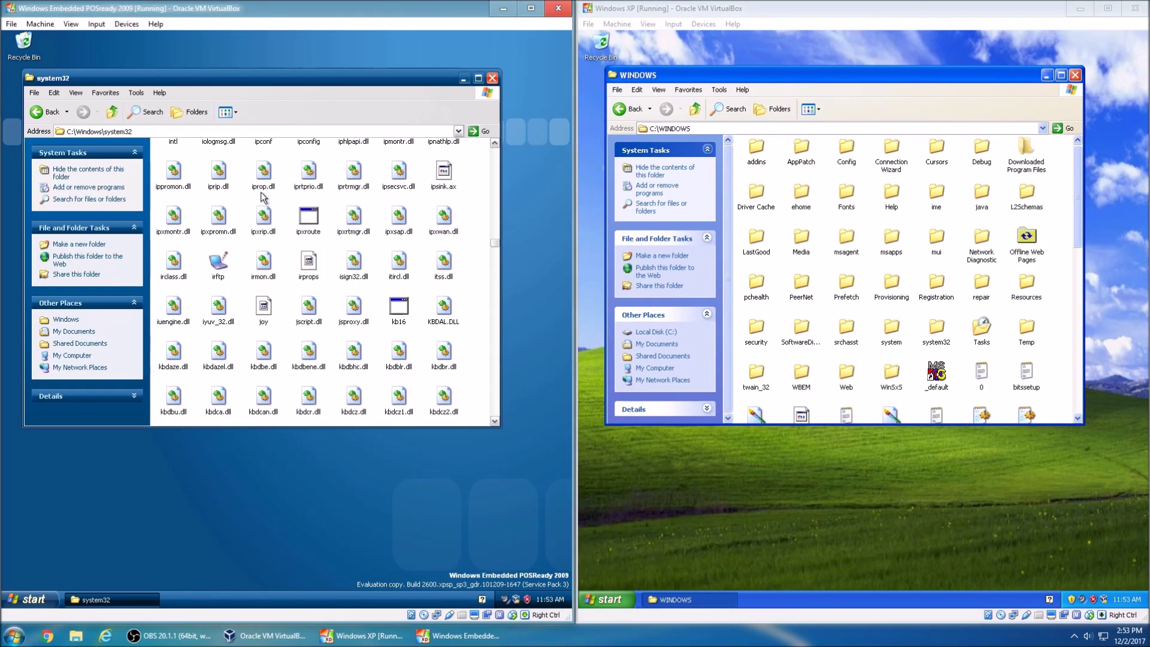
left_click(333, 335)
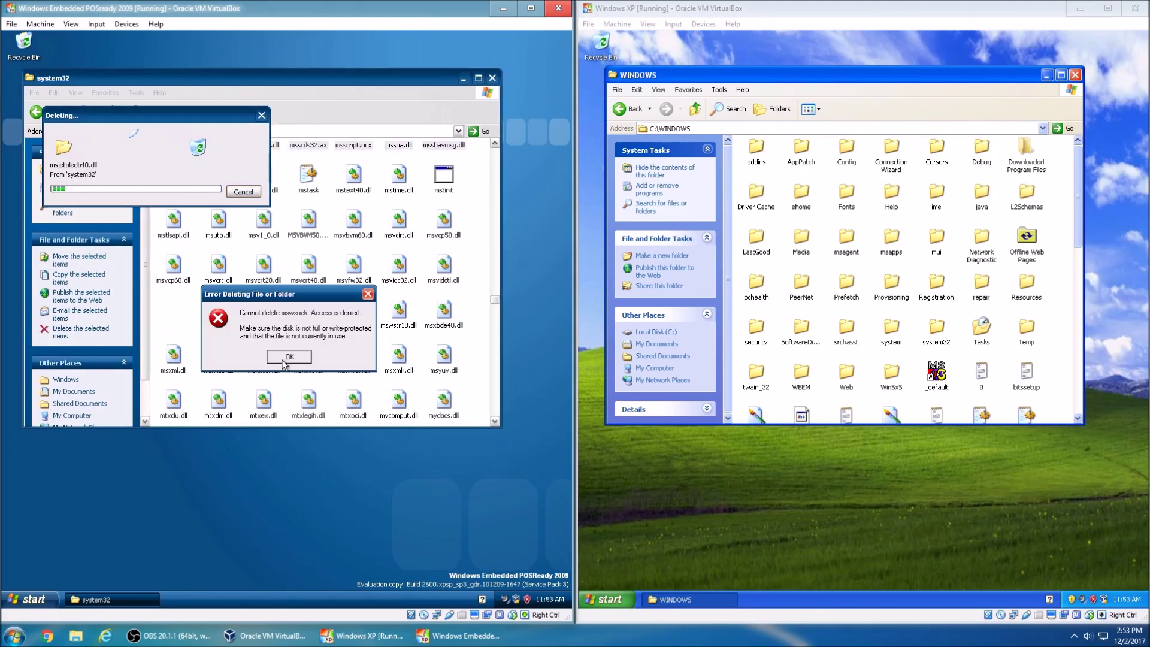
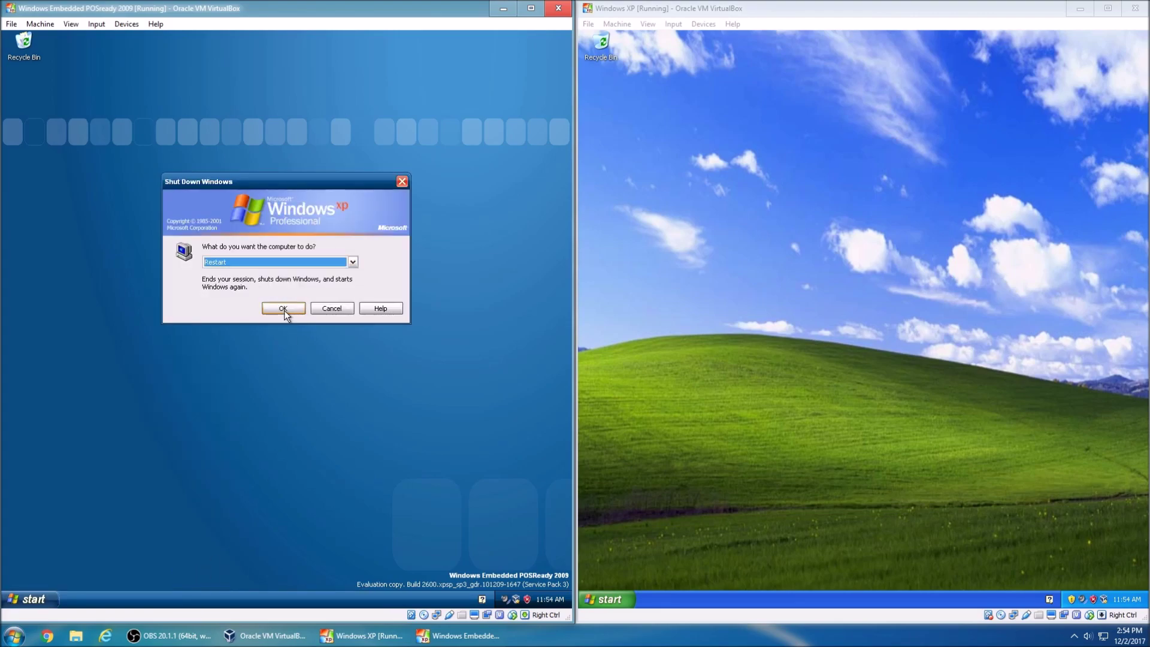
Step: Restart both the Windows Embedded POSReady 2009 machine and the Windows XP machine from inside their guest systems
left_click(286, 309)
left_click(610, 599)
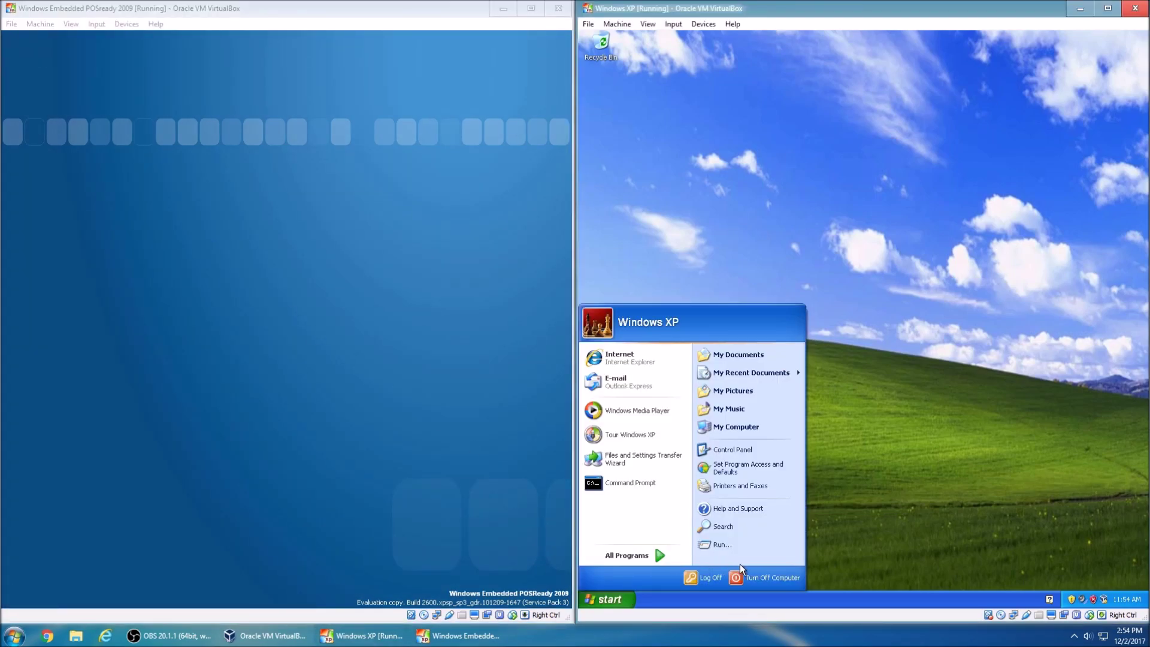
left_click(755, 574)
left_click(906, 246)
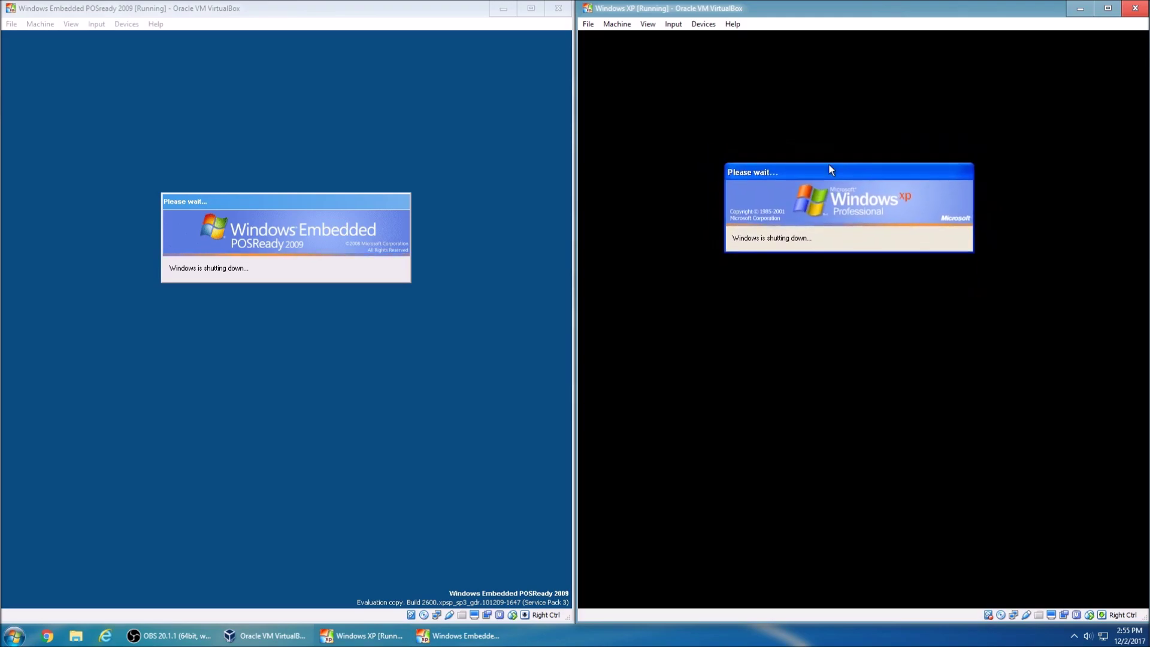
left_click_drag(699, 179, 765, 207)
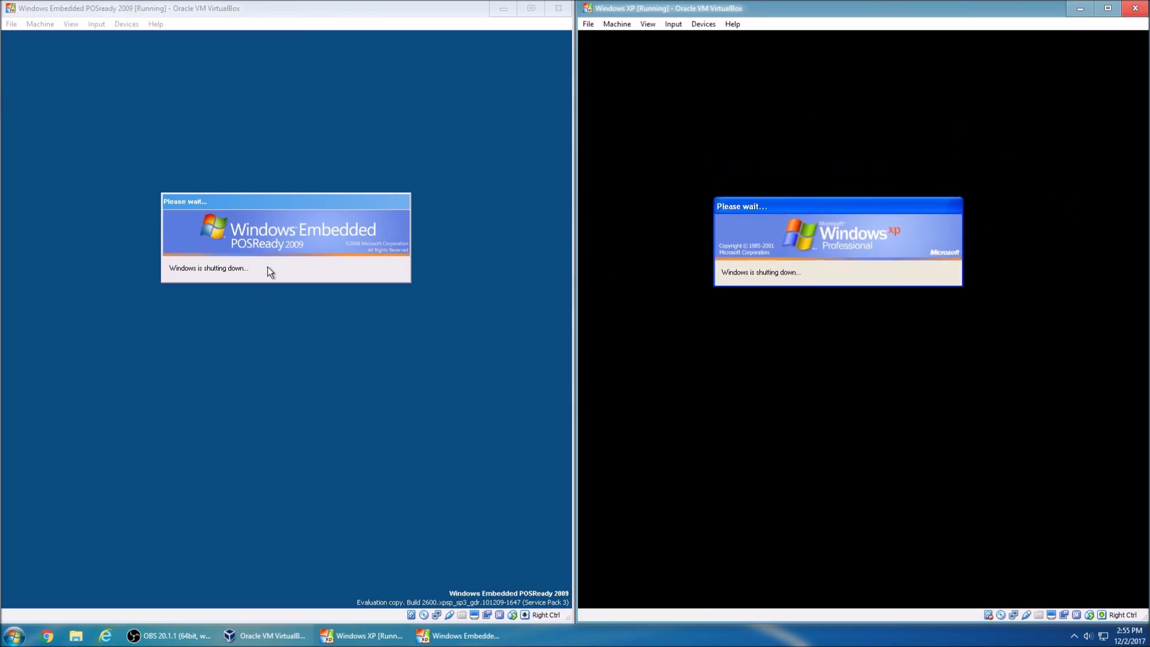
left_click(269, 206)
left_click_drag(270, 206, 271, 202)
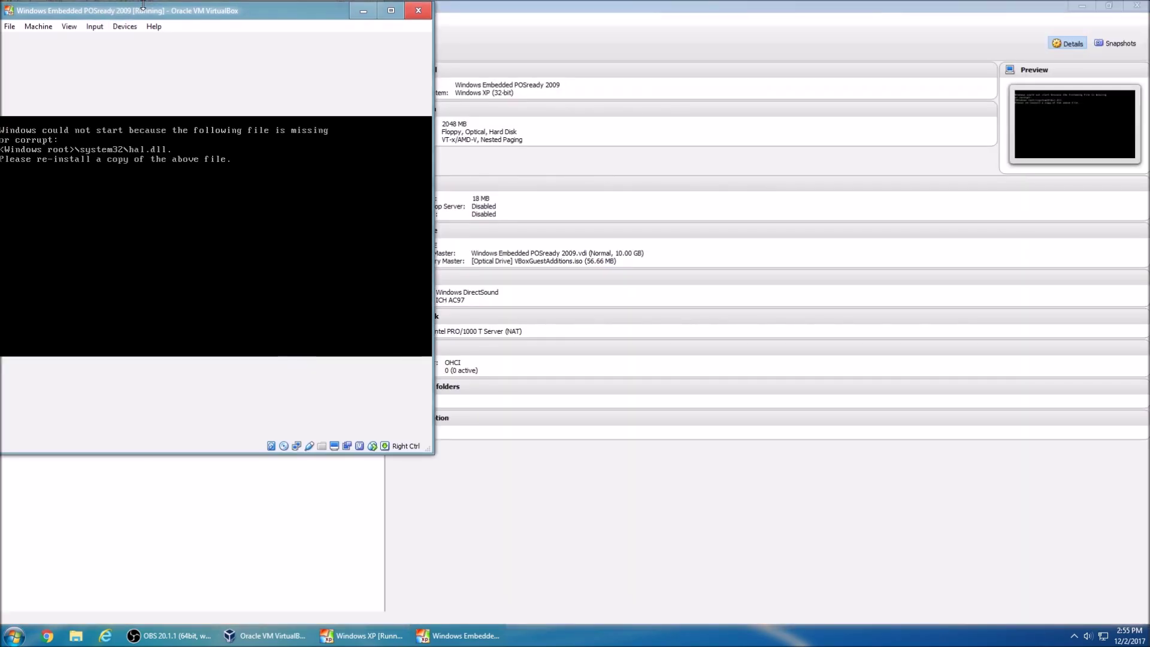
Step: Arrange the machine windows side by side, with POSReady 2009 filling the right half of the desktop and Windows XP the left
left_click_drag(147, 11, 1149, 170)
left_click(141, 181)
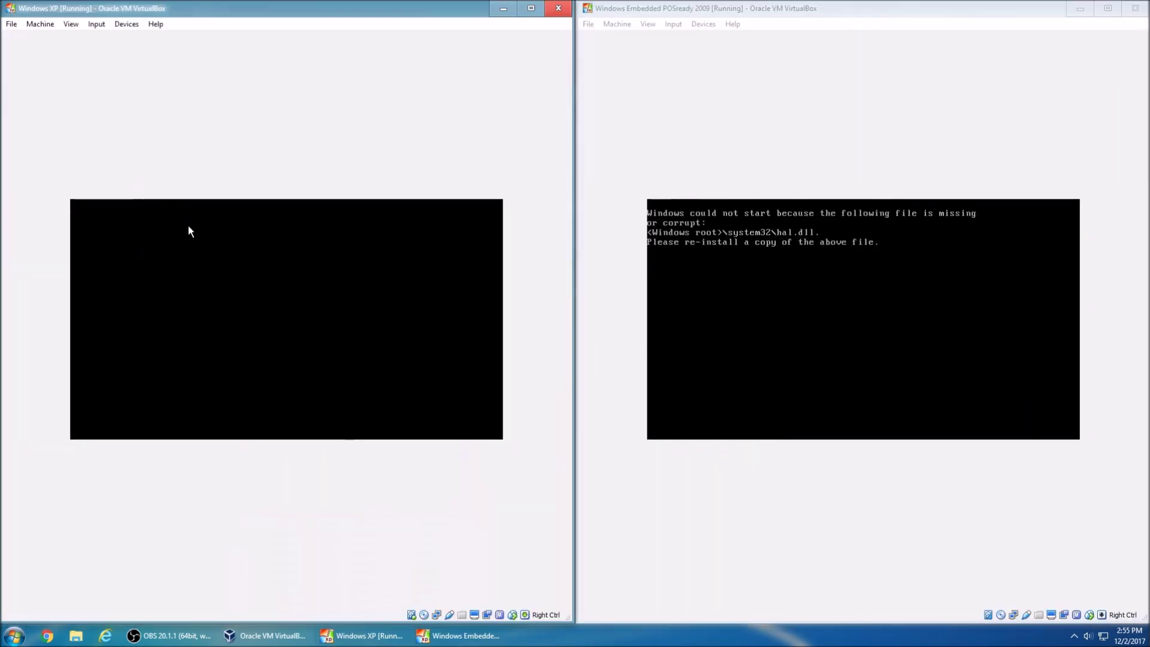